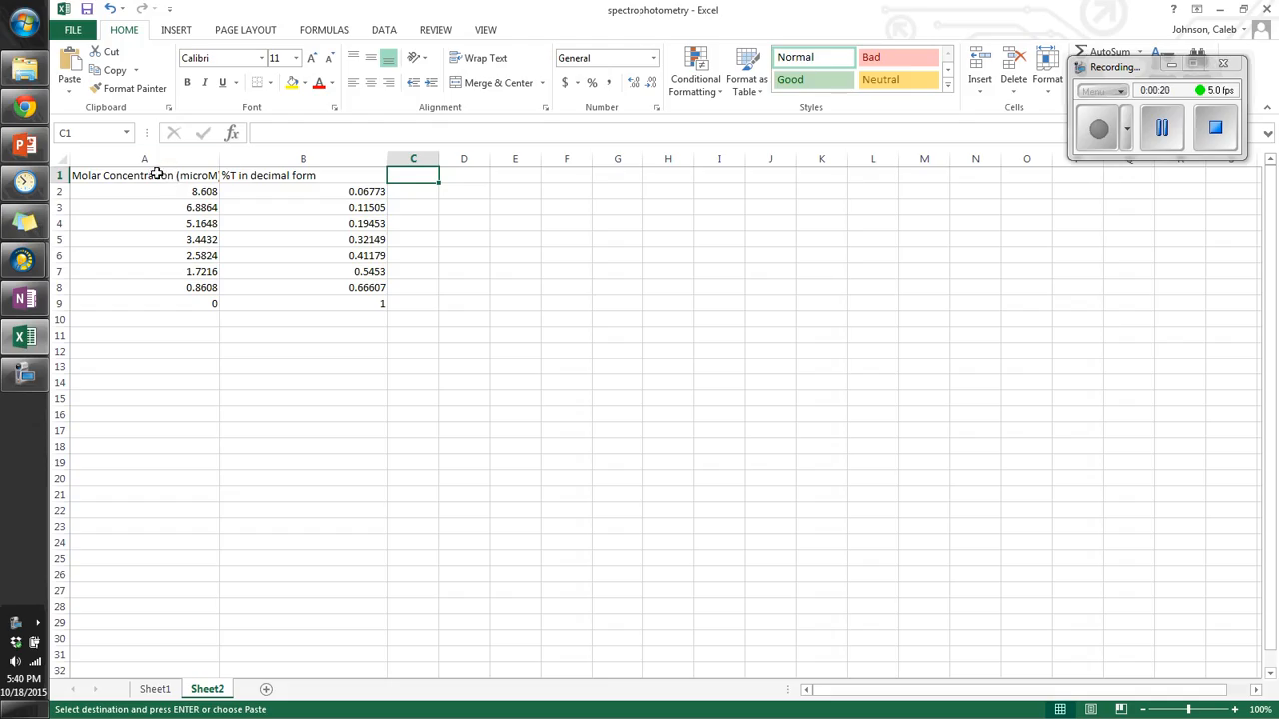
Step: Inspect the molar concentration values and formulas in column A, cell by cell
drag(157, 174, 146, 304)
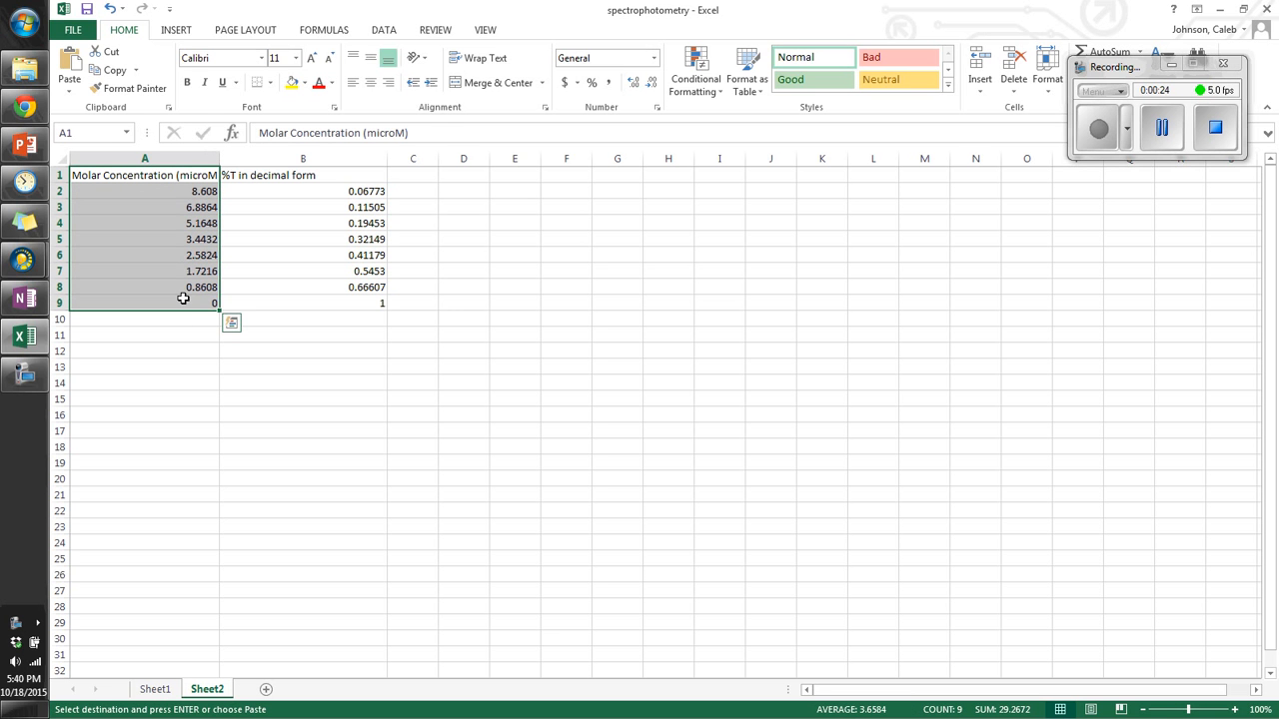
click(182, 352)
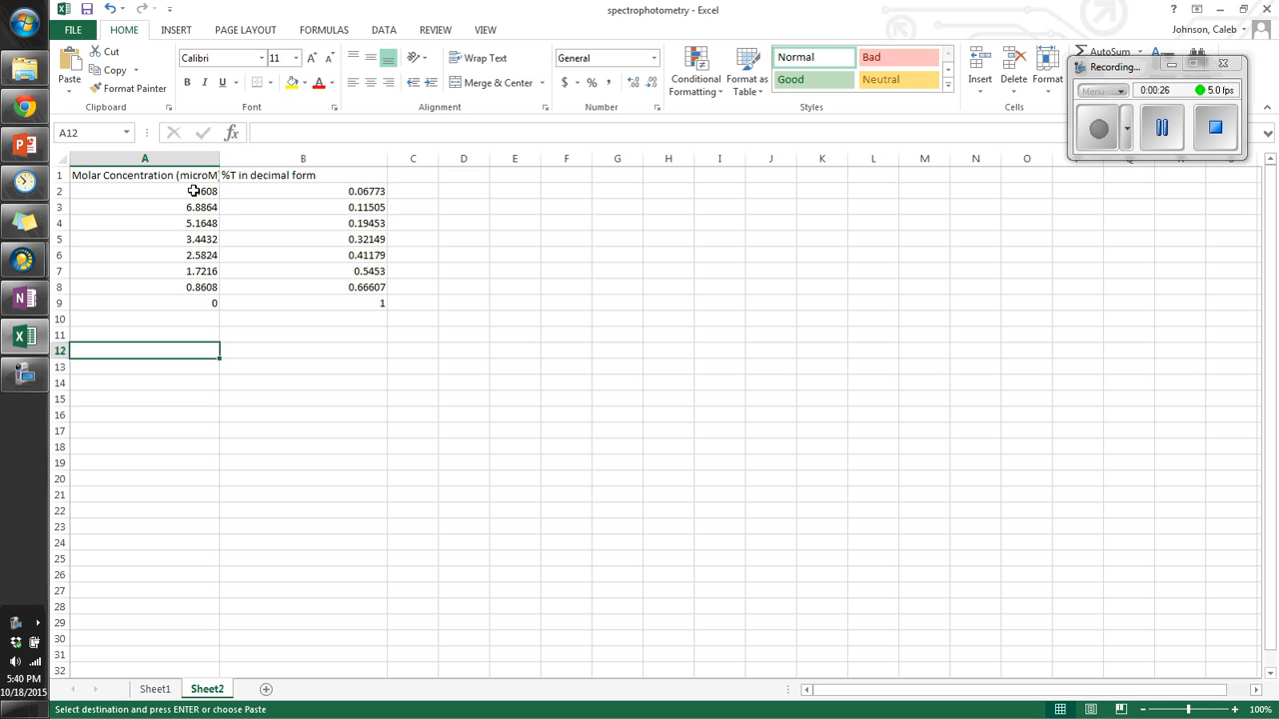
key(Up)
key(Up)
key(Up)
key(Up)
key(Up)
key(Up)
key(Up)
key(Up)
key(Up)
key(Up)
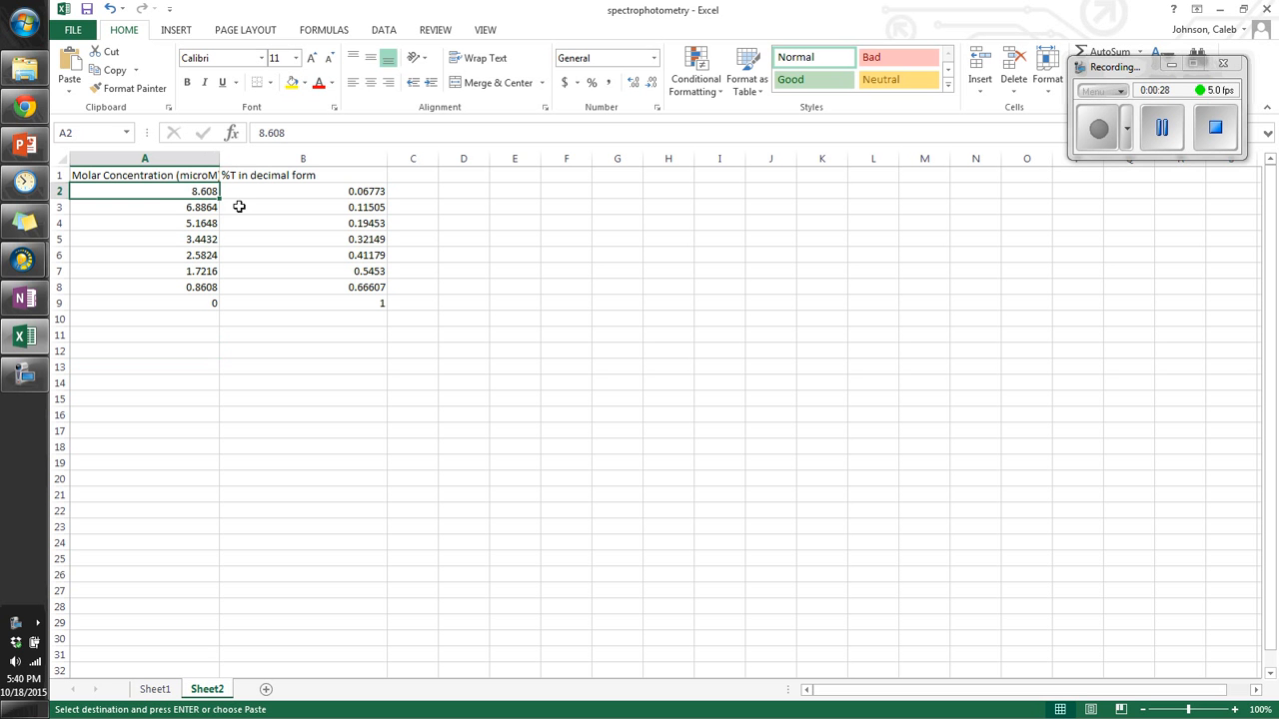
key(Down)
key(Down)
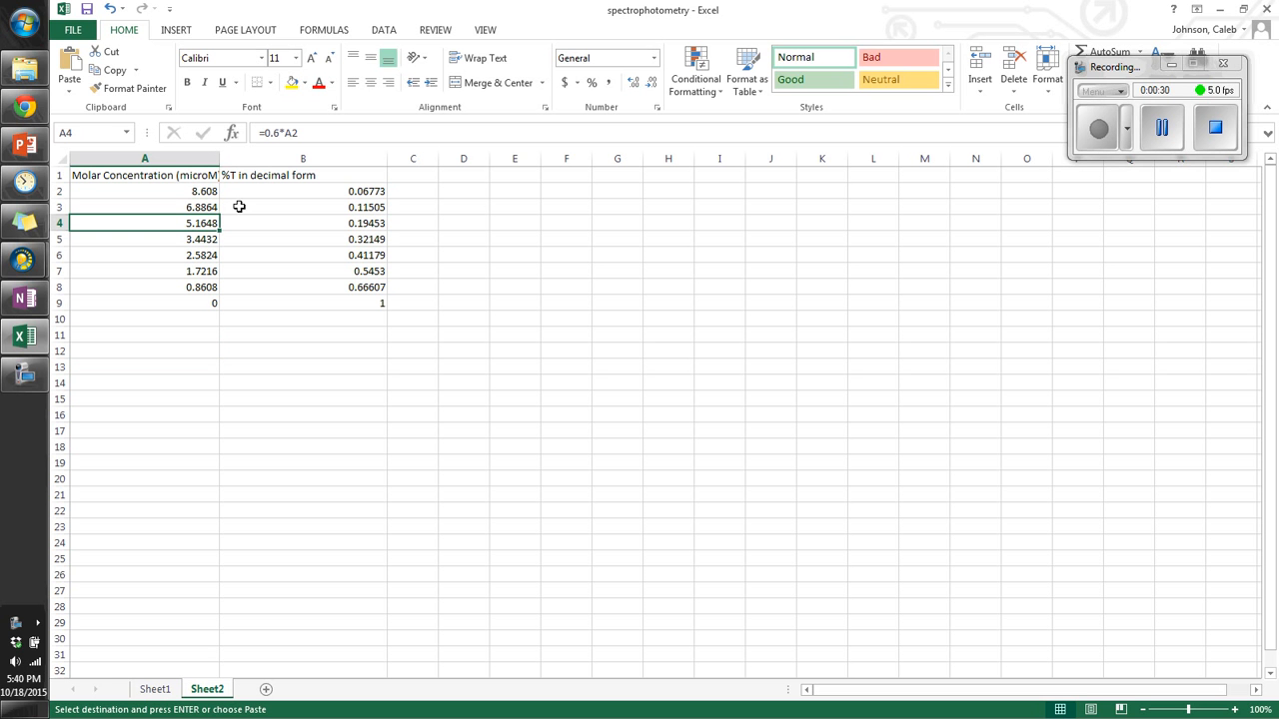
key(Down)
key(Down)
key(Down)
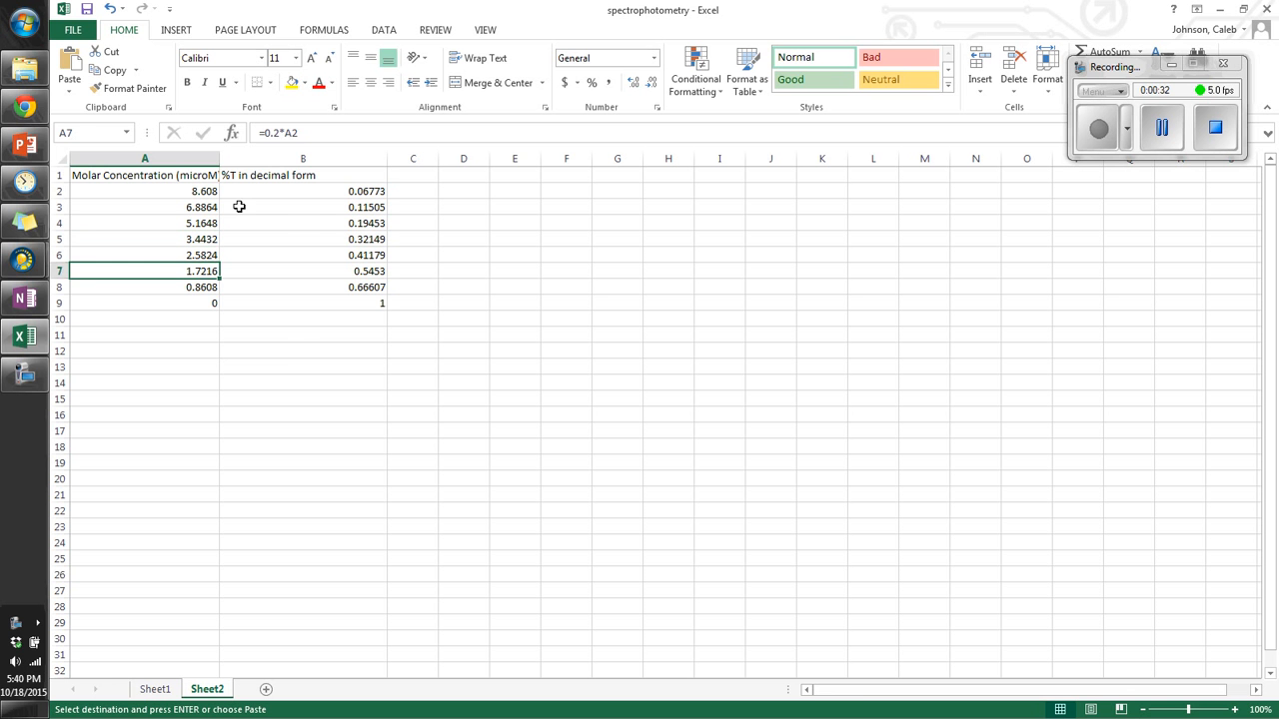
key(Down)
key(Down)
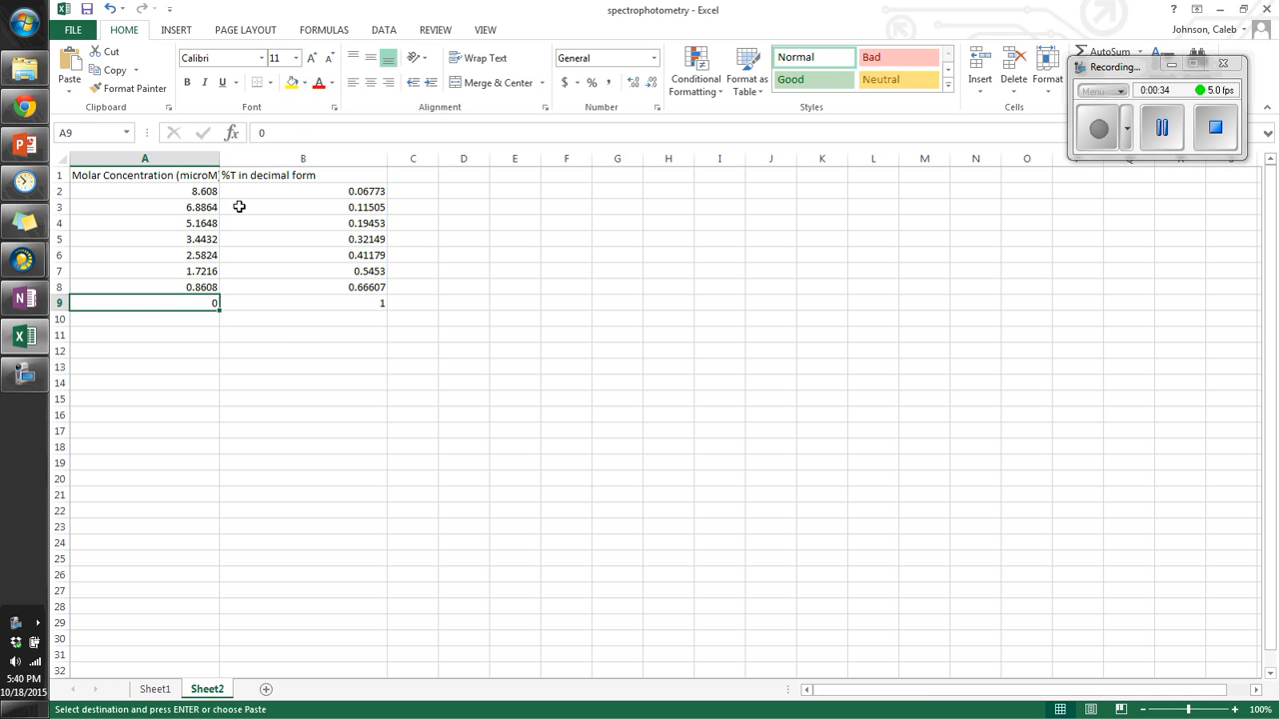
click(298, 349)
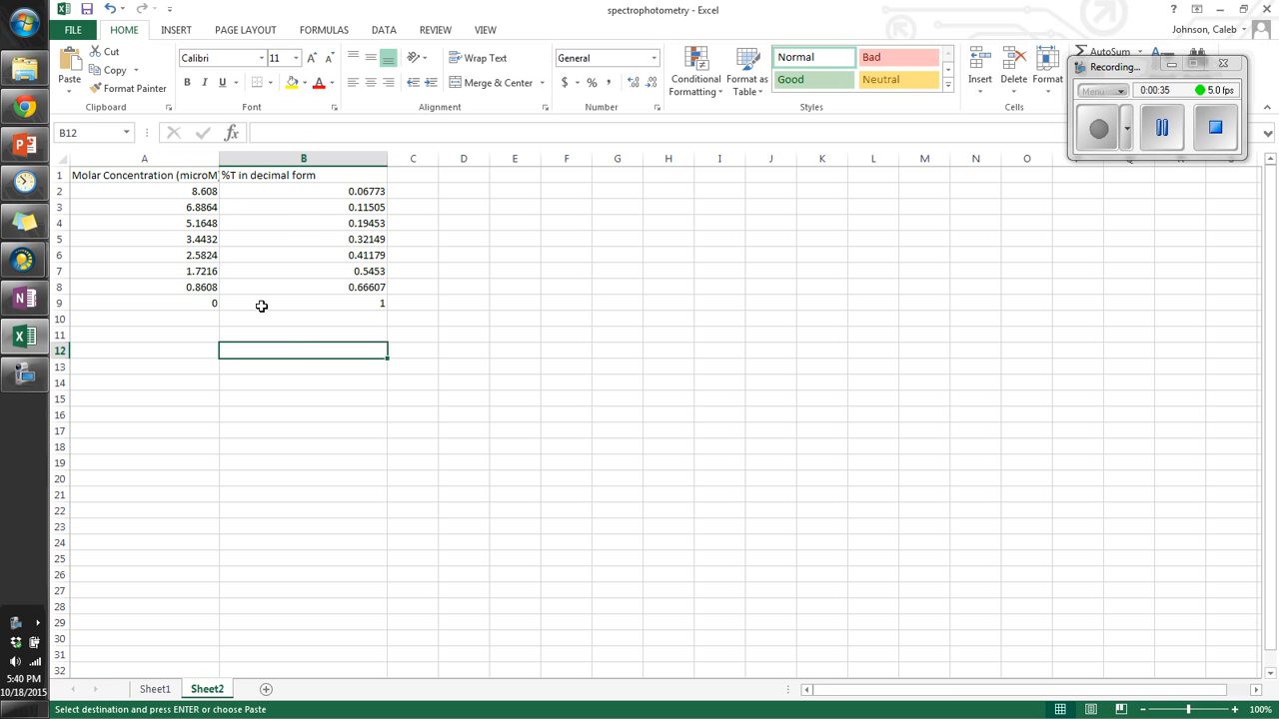
Step: Try applying percentage format to the first %T value, then undo it
click(344, 178)
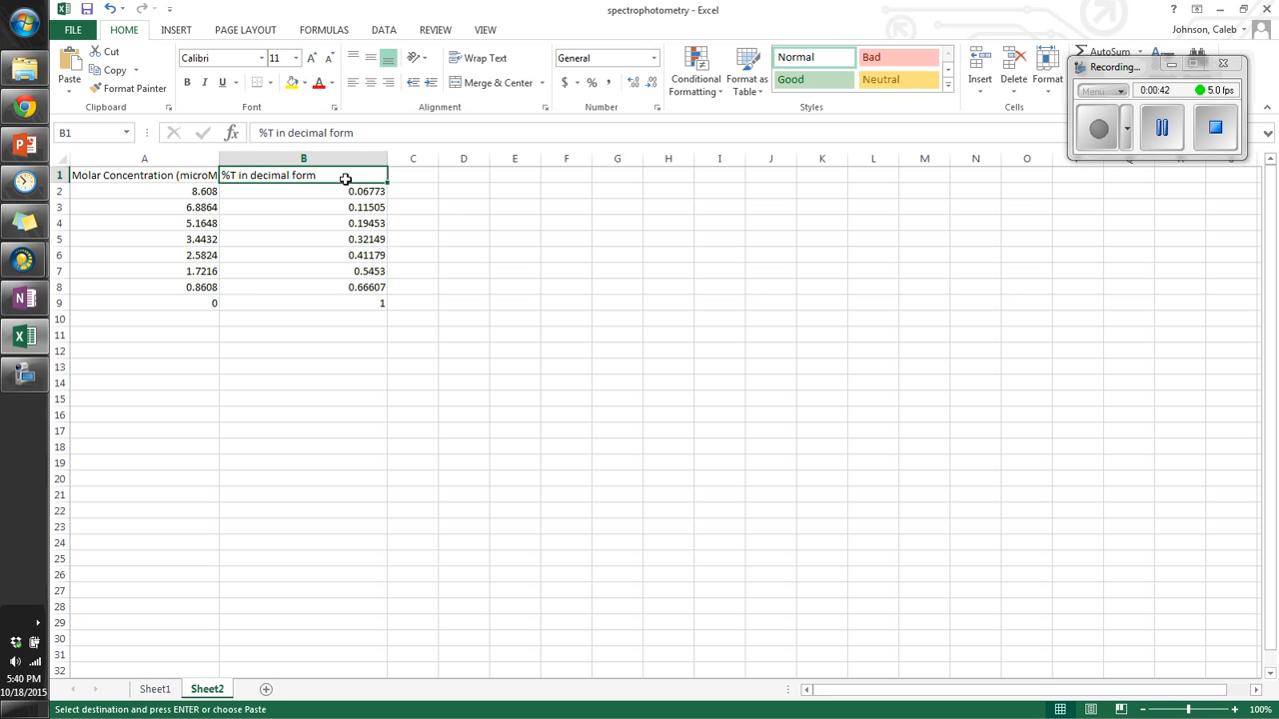
click(344, 191)
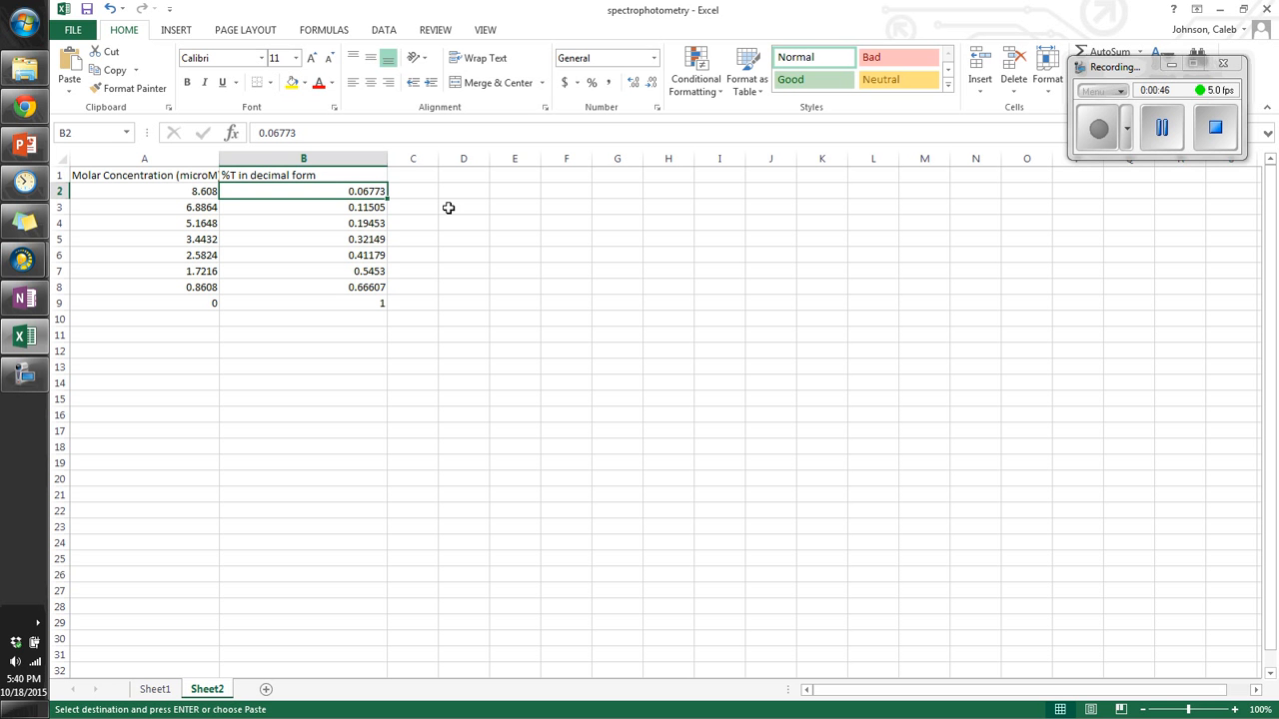
click(591, 84)
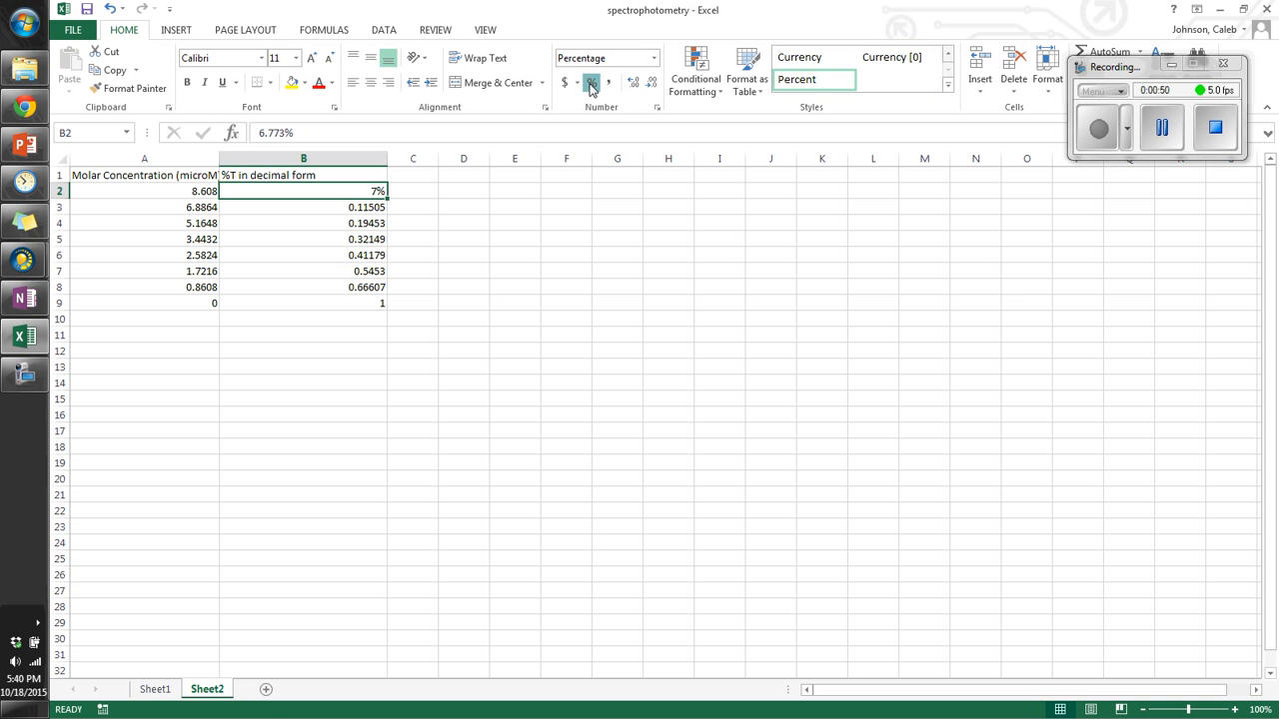
key(ctrl+z)
Step: Review the %T values in column B and the neighbouring cells of both data columns
key(ctrl+c)
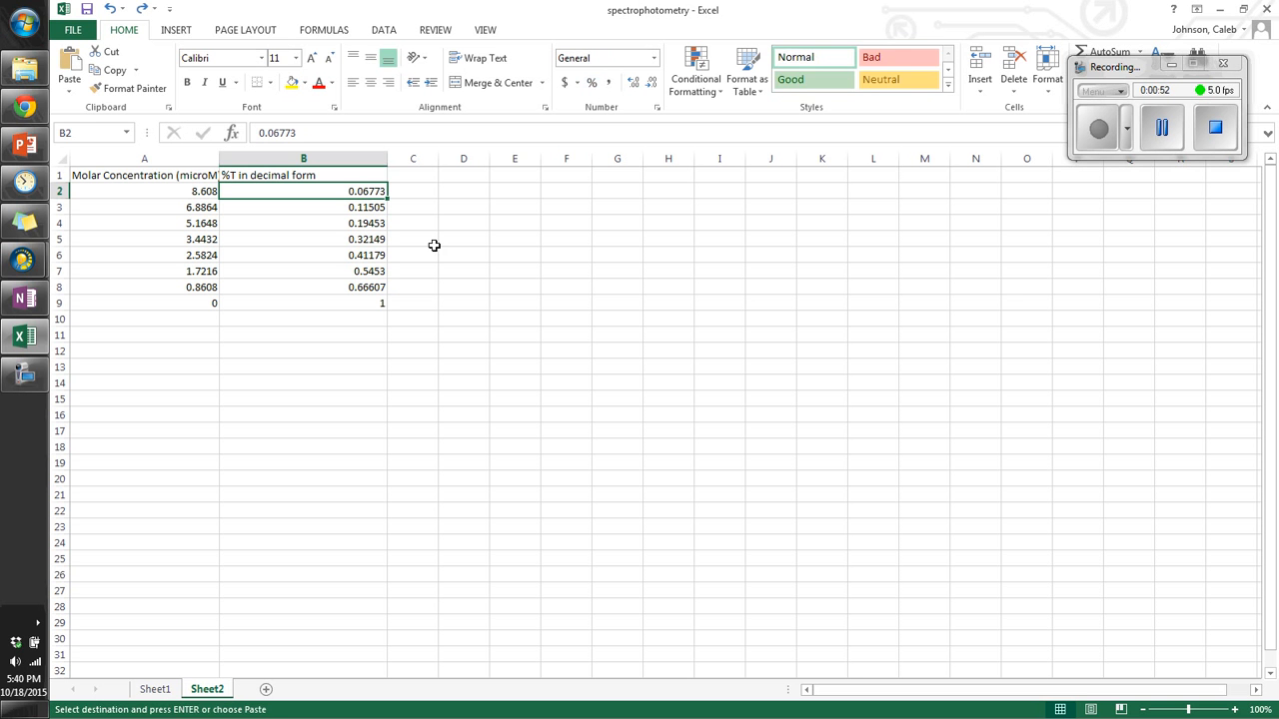
click(434, 245)
click(354, 188)
click(361, 301)
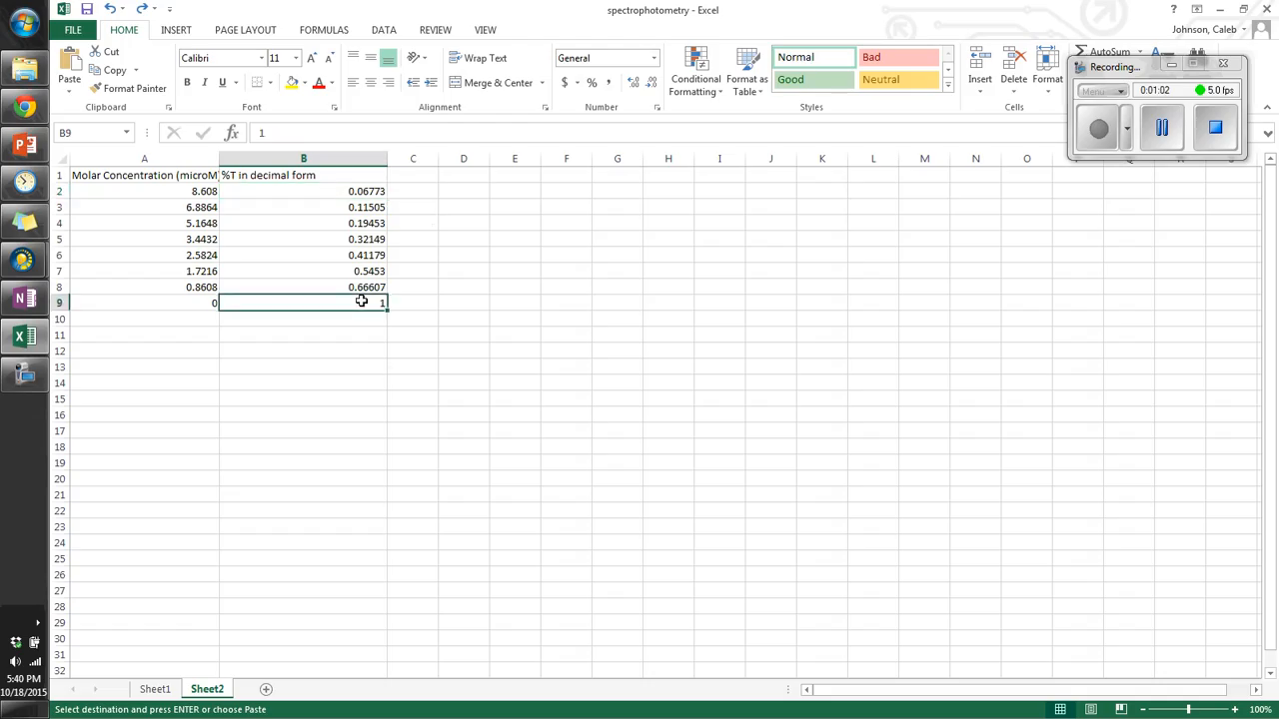
click(341, 191)
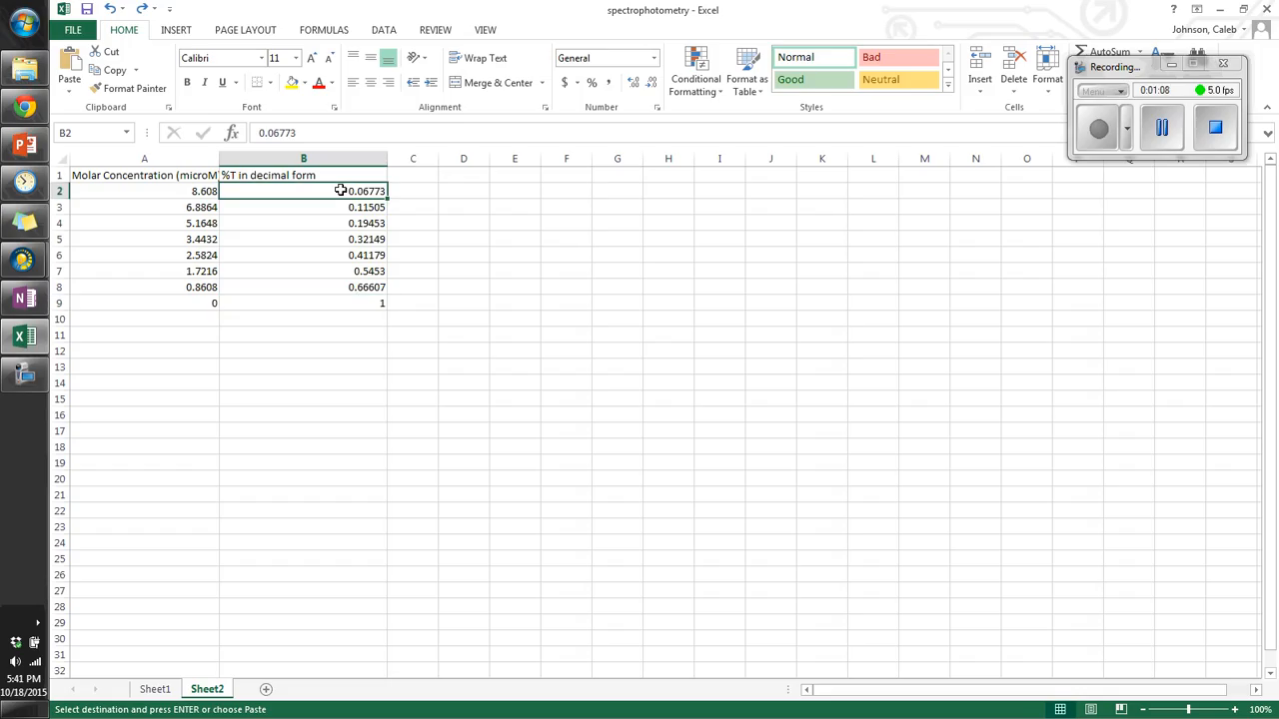
key(Down)
key(Down)
key(Left)
key(Up)
key(Up)
key(Down)
key(Down)
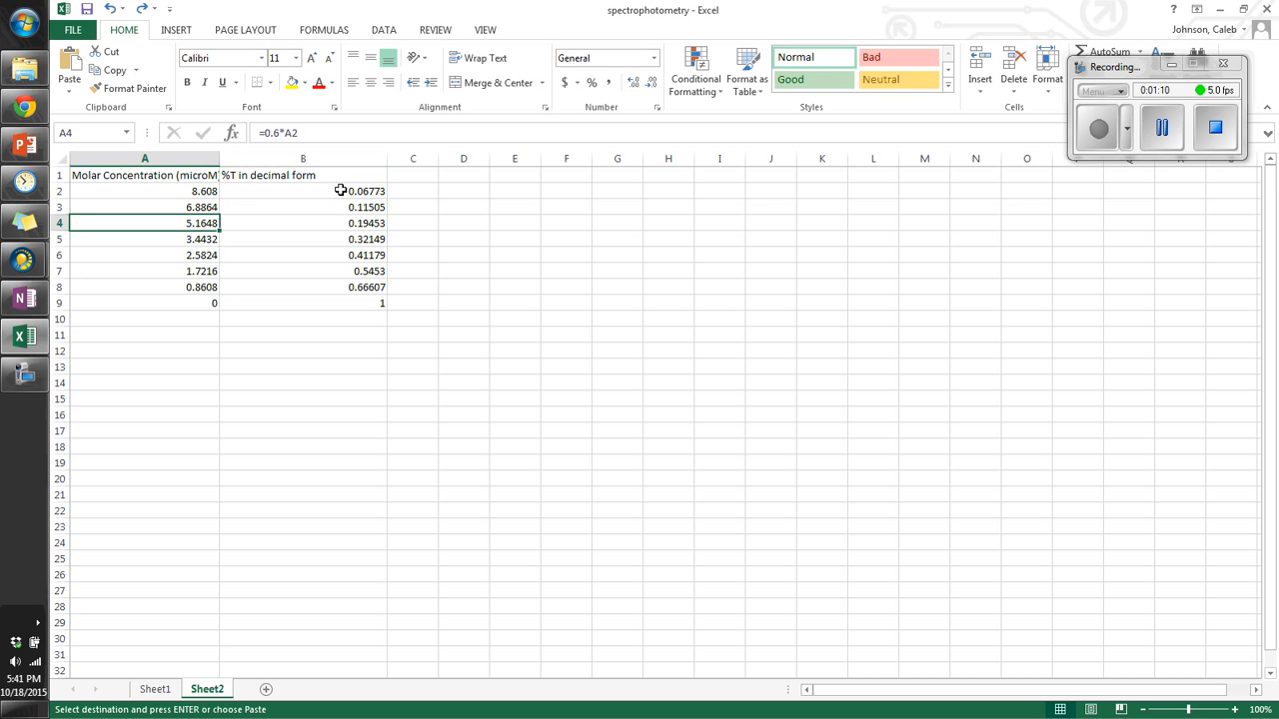
key(Down)
key(Down)
key(Down)
key(Down)
key(Down)
key(Right)
key(Right)
key(Left)
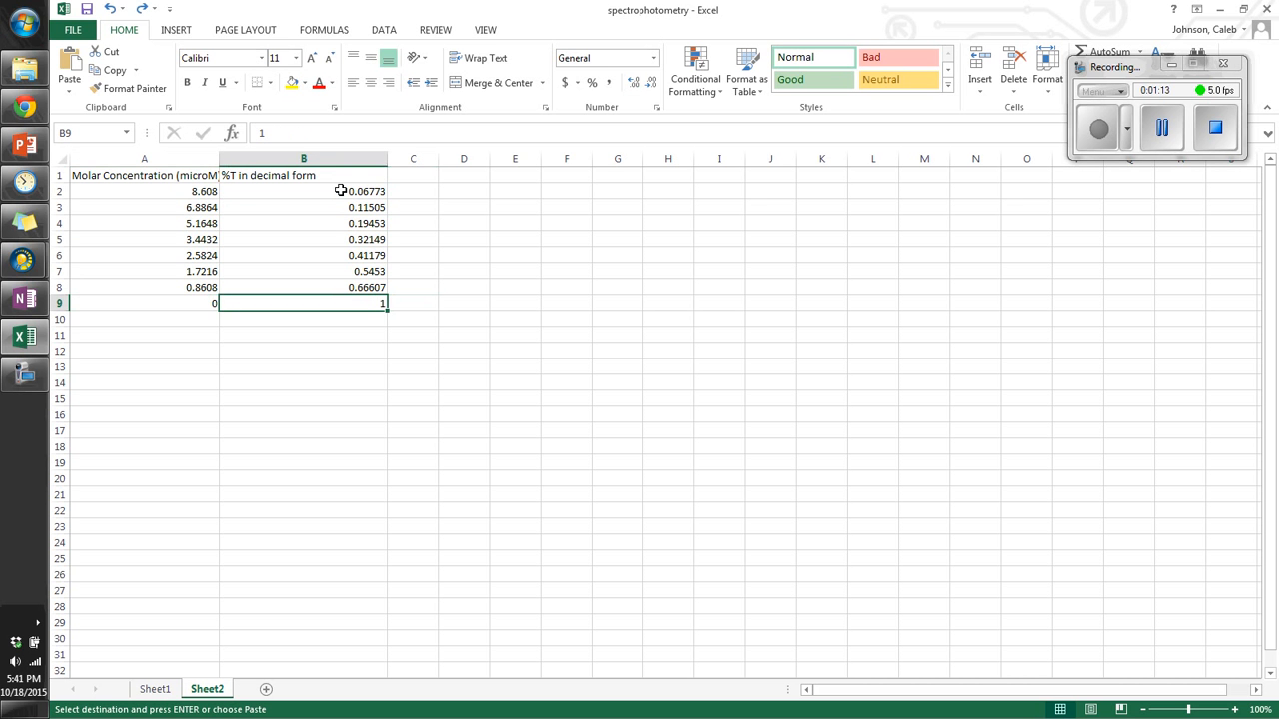
key(Left)
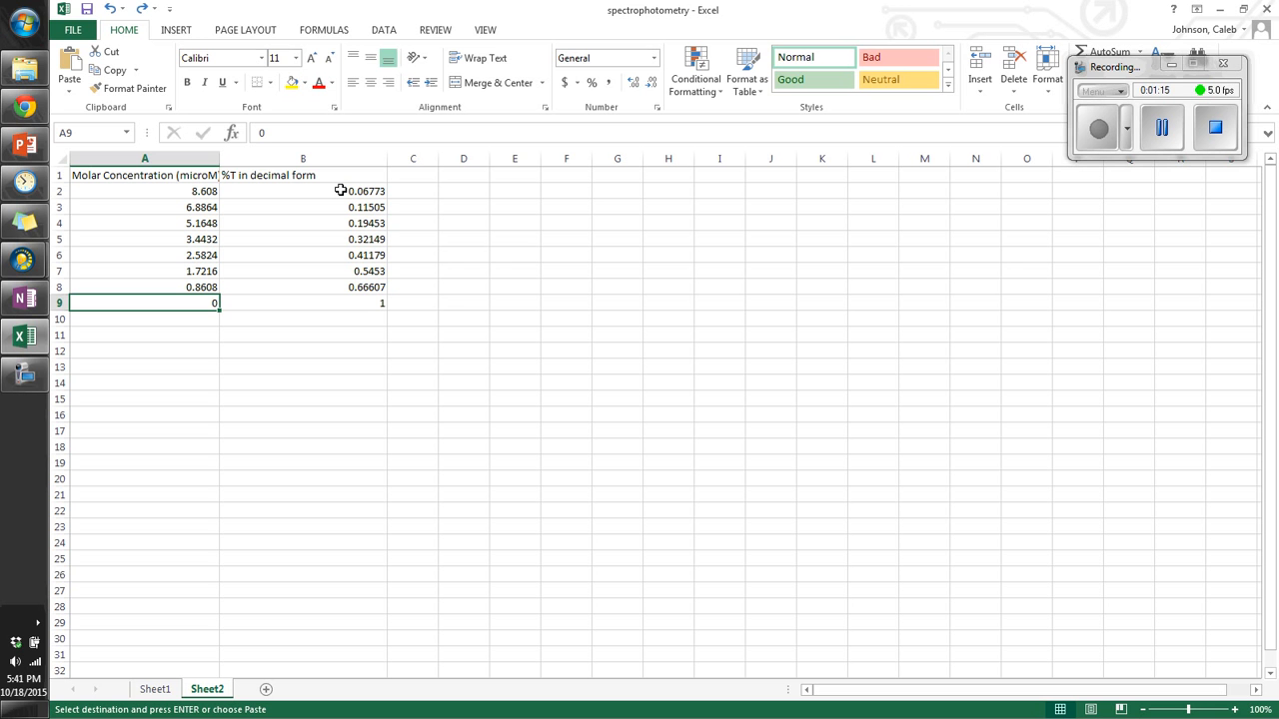
key(Right)
key(Right)
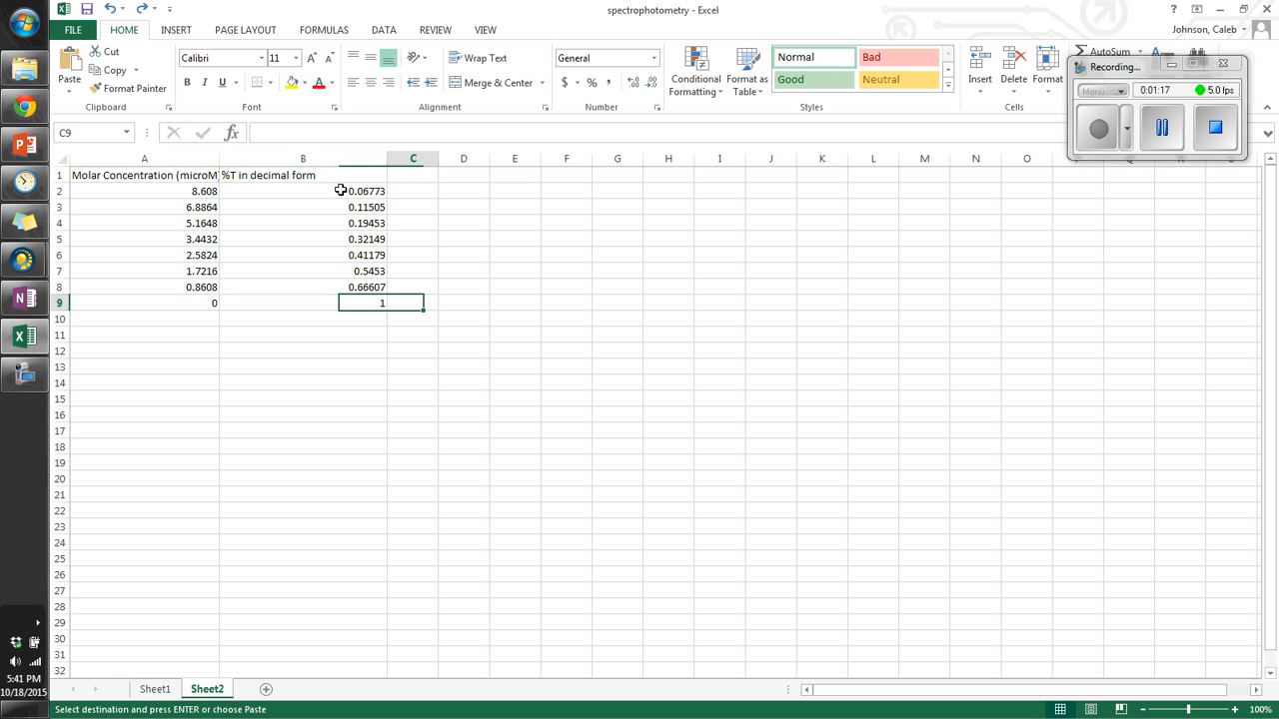
key(Up)
key(Up)
key(Up)
key(Up)
key(Up)
key(Up)
key(Up)
key(Up)
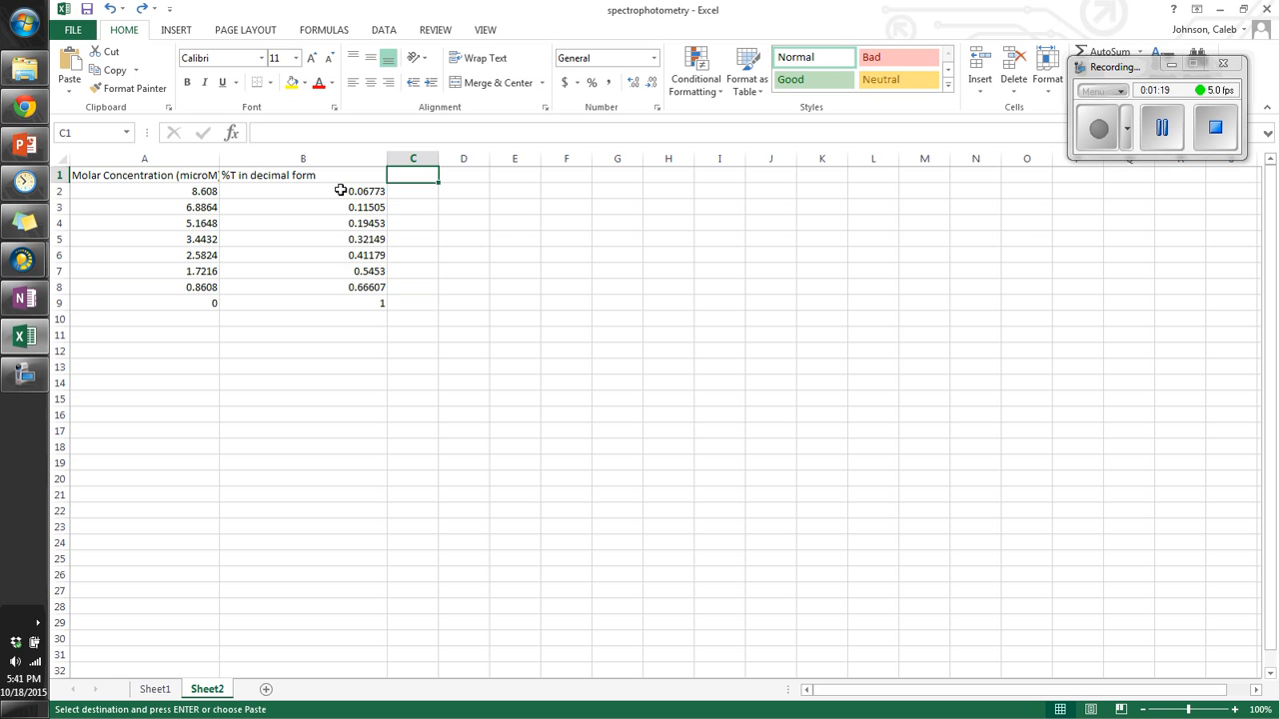
Step: Insert a scatter chart (markers only) of concentration versus %T from the range A1:B9
drag(178, 176, 305, 301)
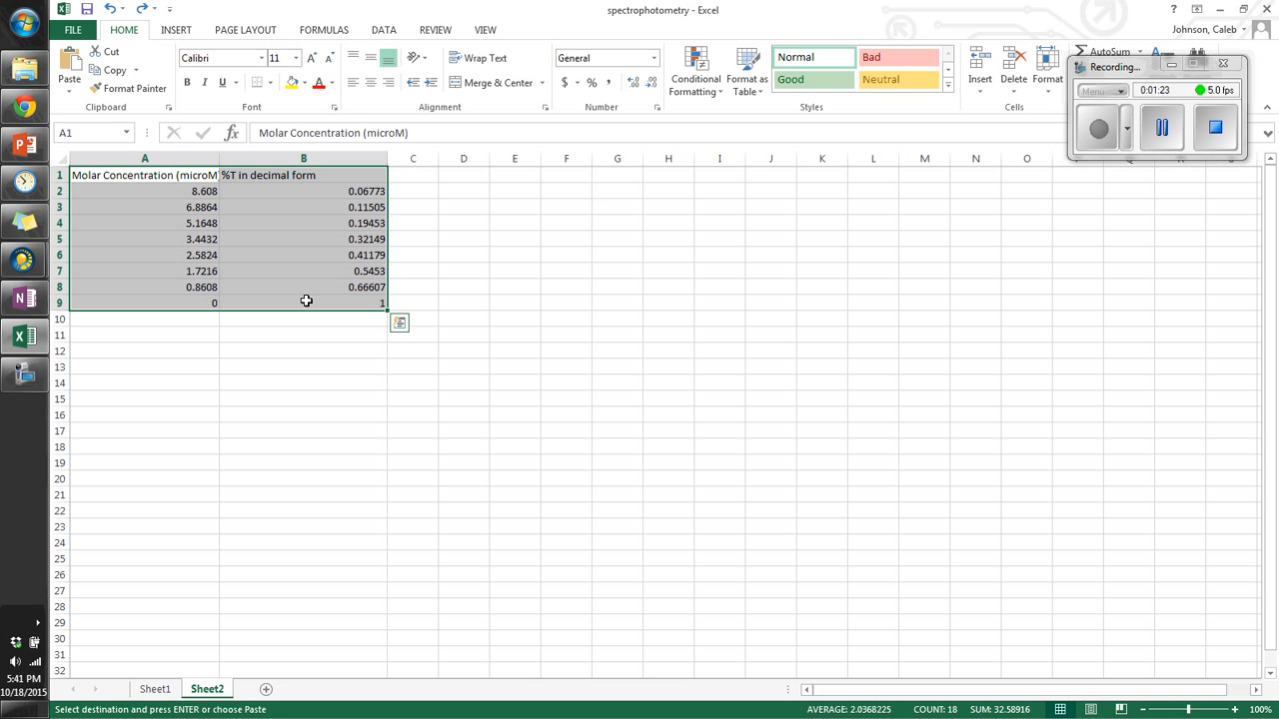
click(180, 37)
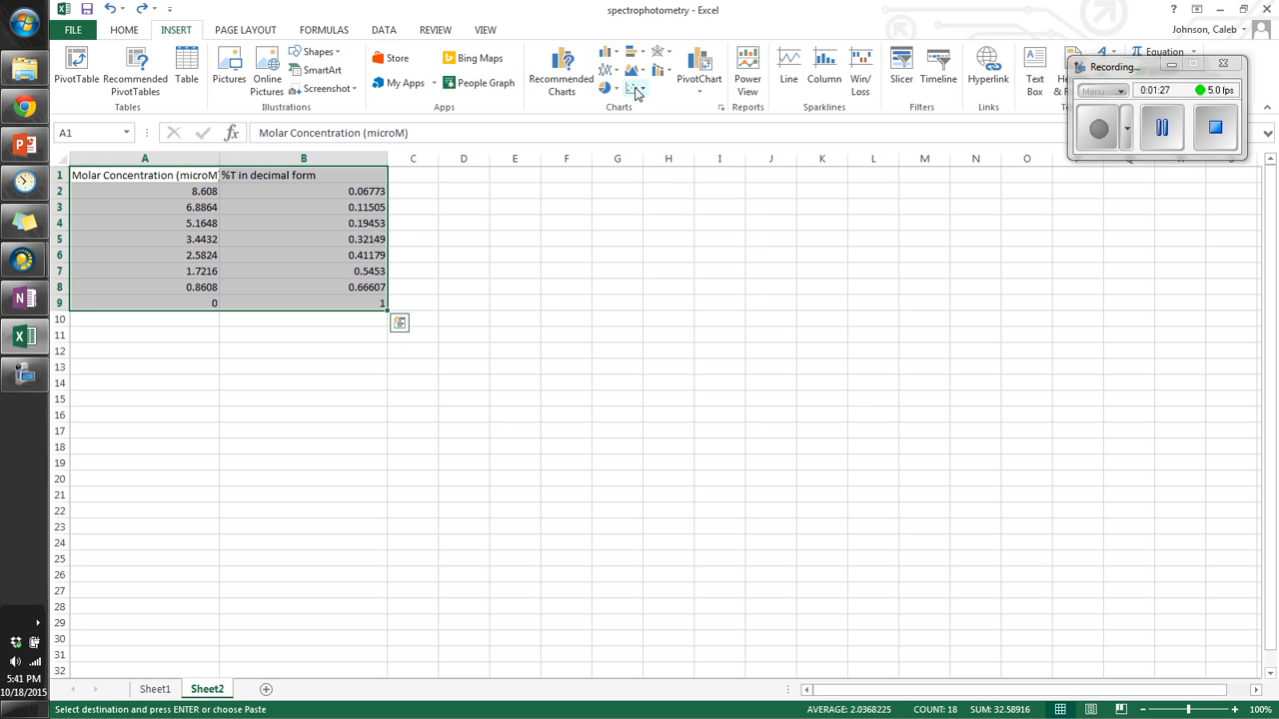
click(636, 92)
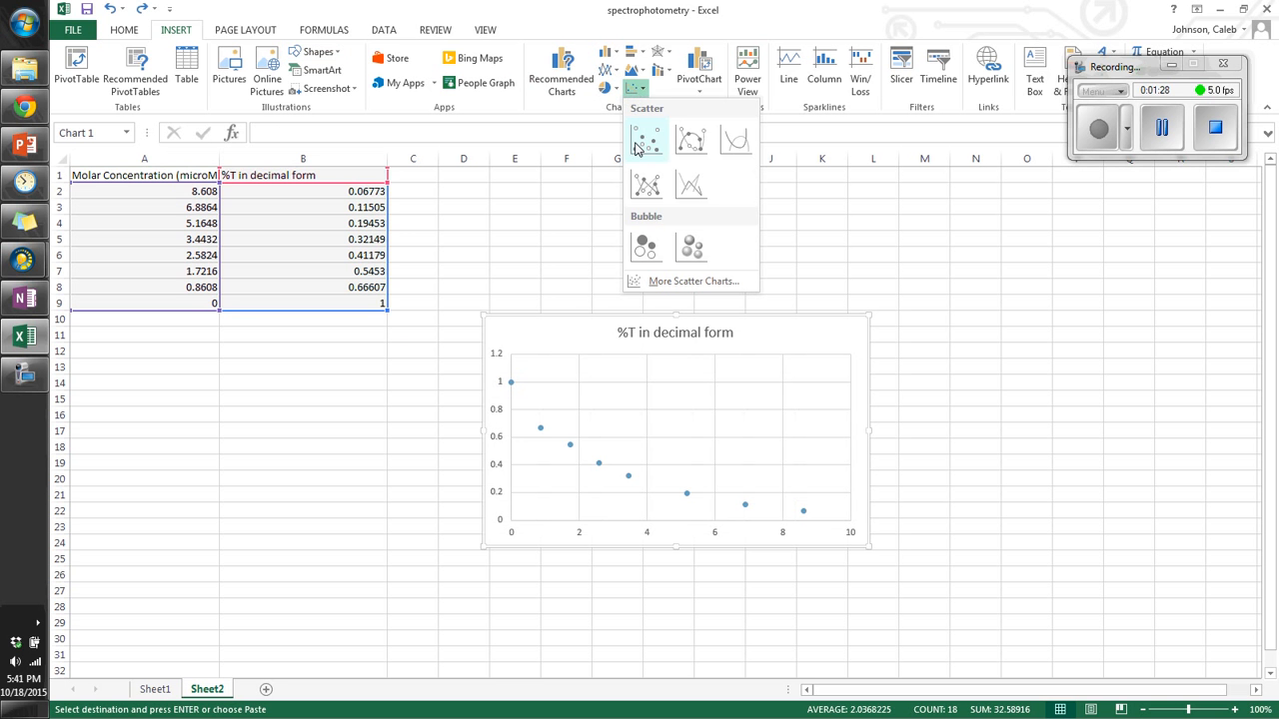
click(635, 148)
Step: Move the scatter chart below the data table
drag(580, 328, 171, 396)
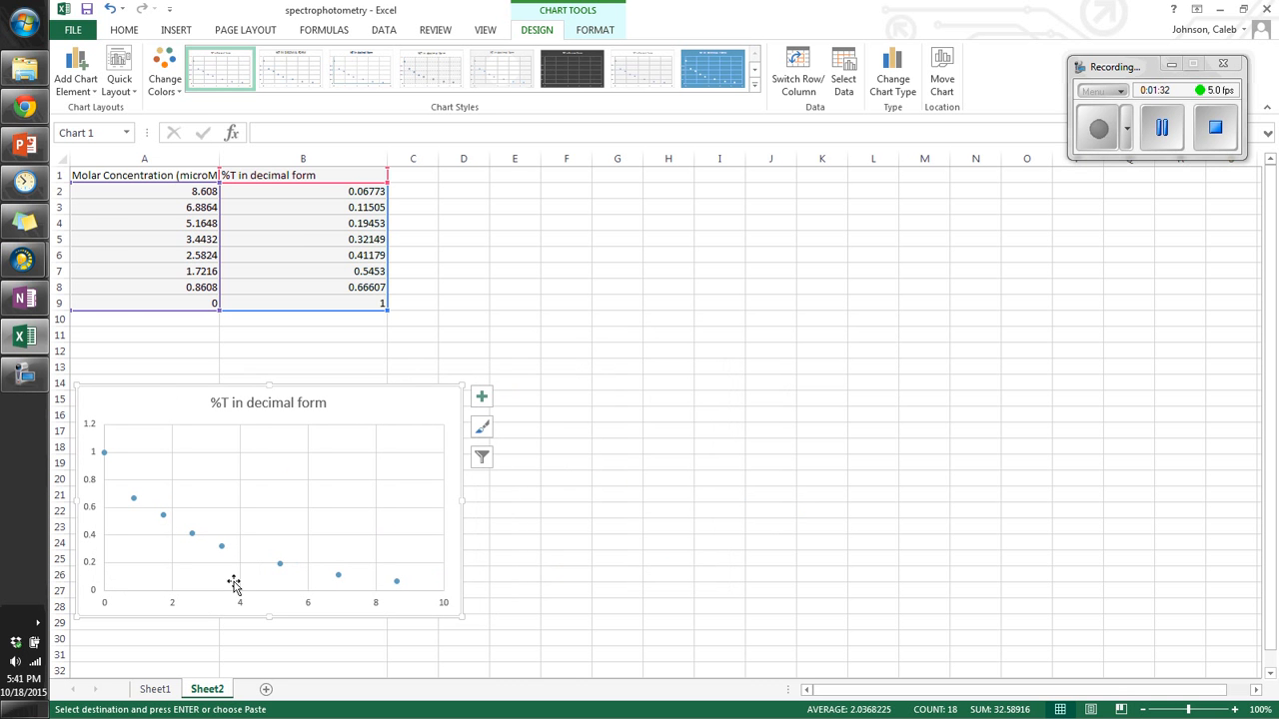
click(133, 498)
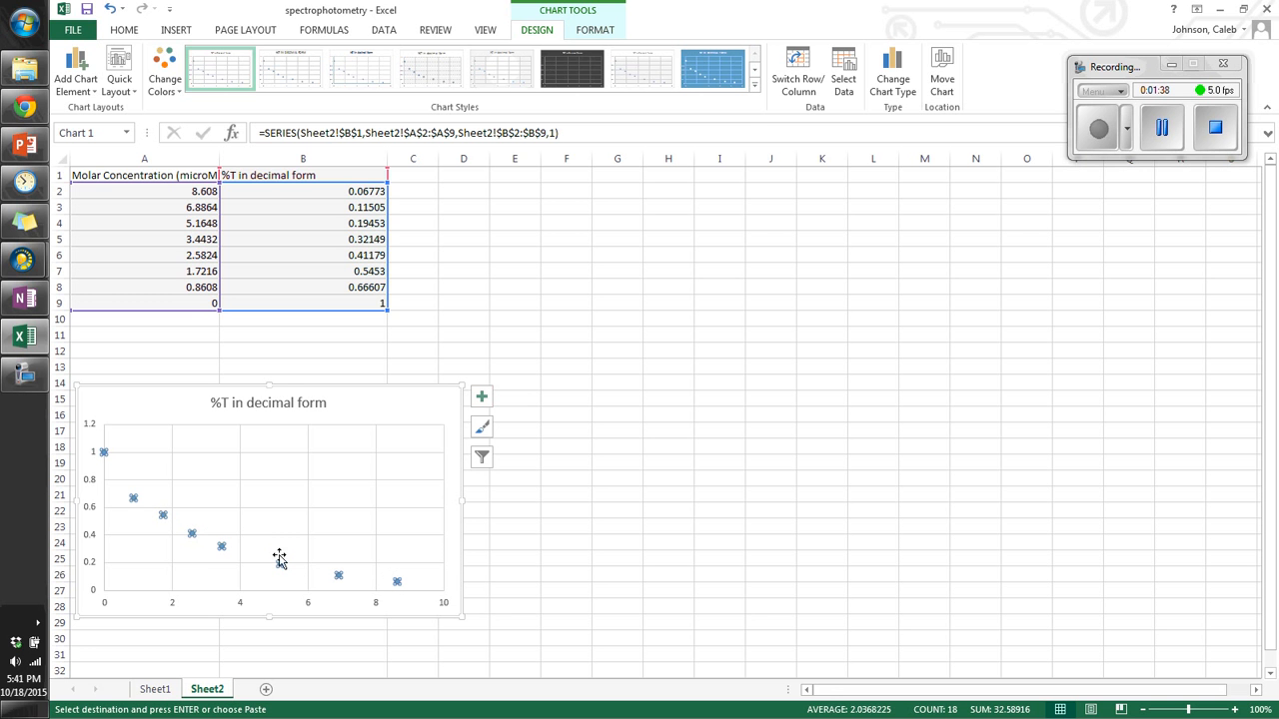
click(659, 617)
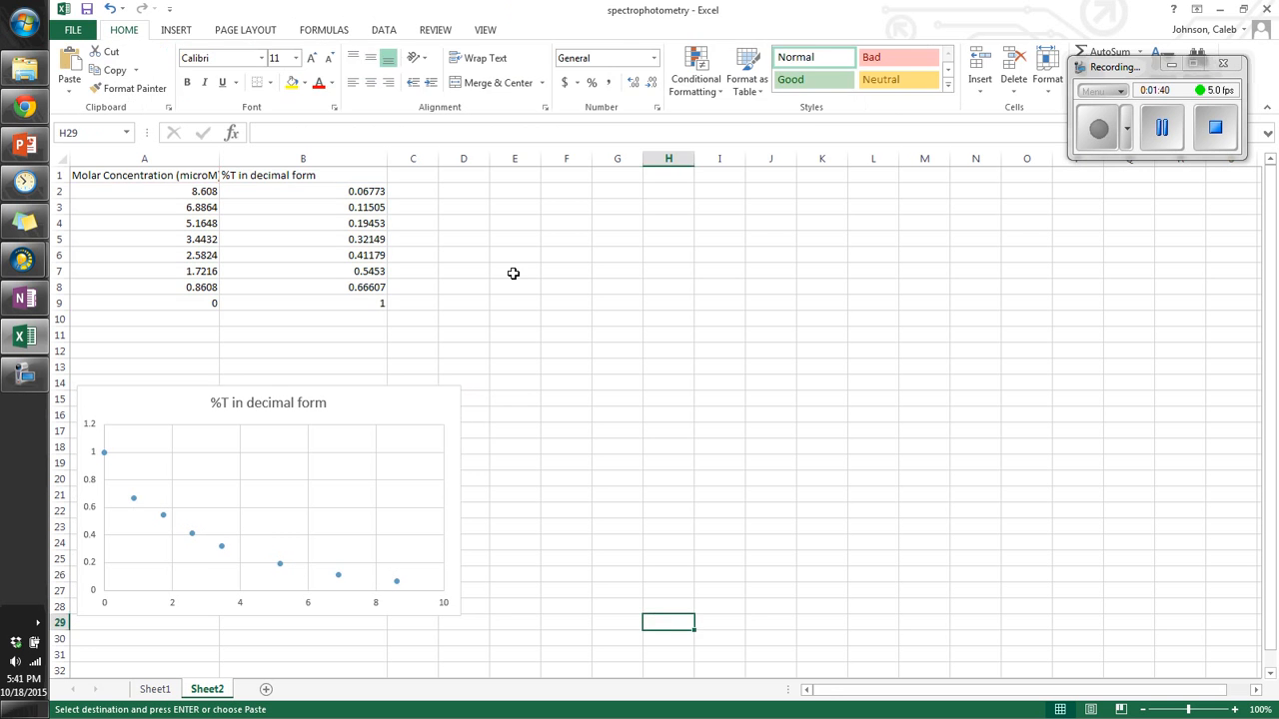
click(512, 272)
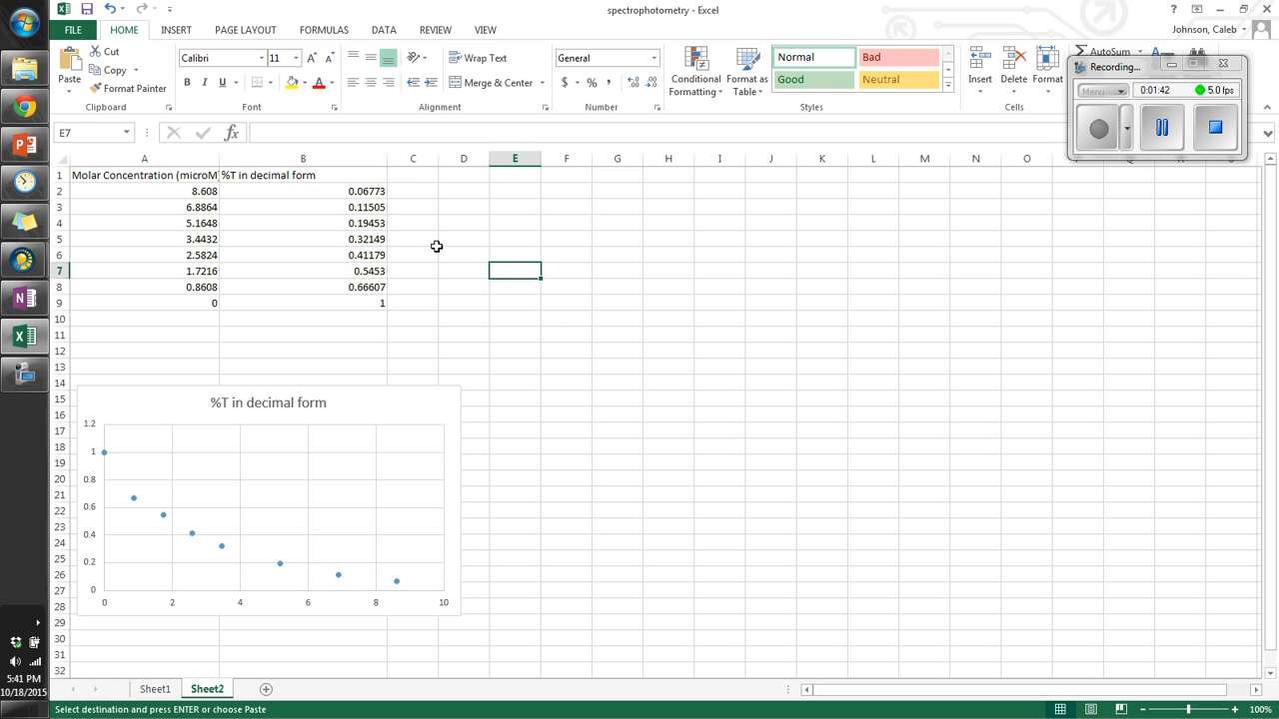
Step: Enter the header Absorbance in C1 and widen column C to fit it
click(413, 175)
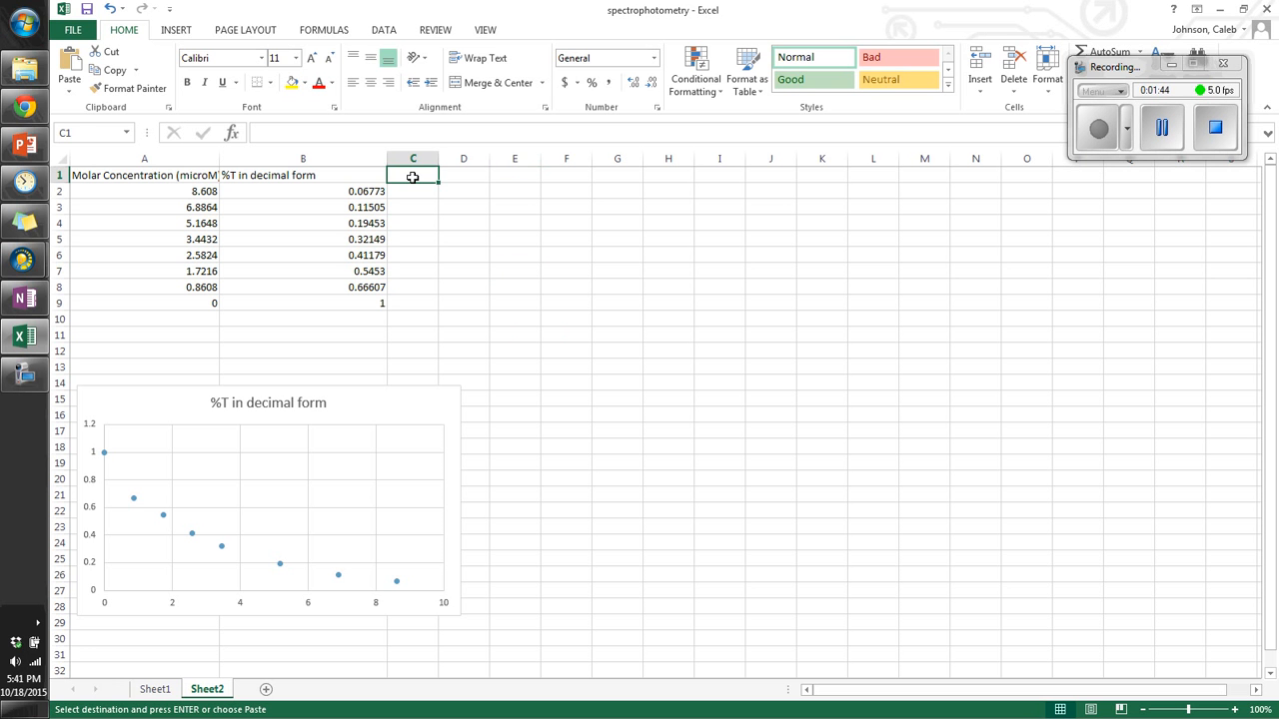
text(Ab)
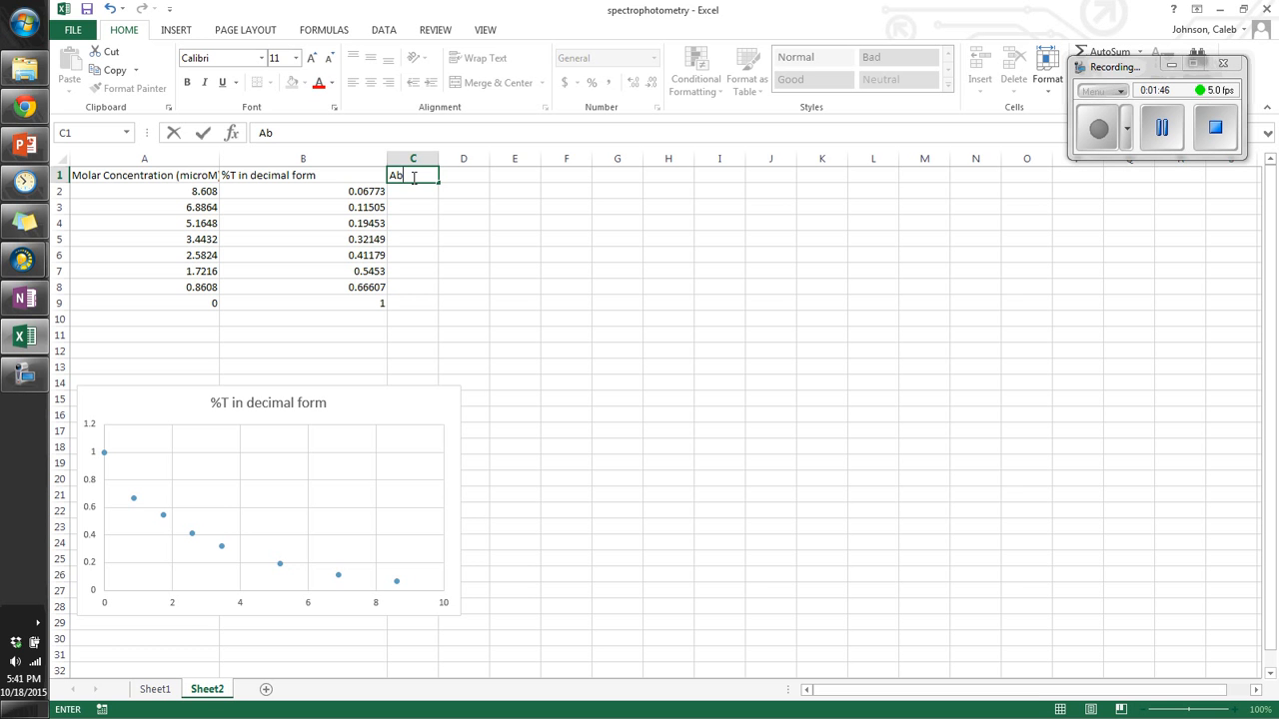
text(sorbance)
key(Return)
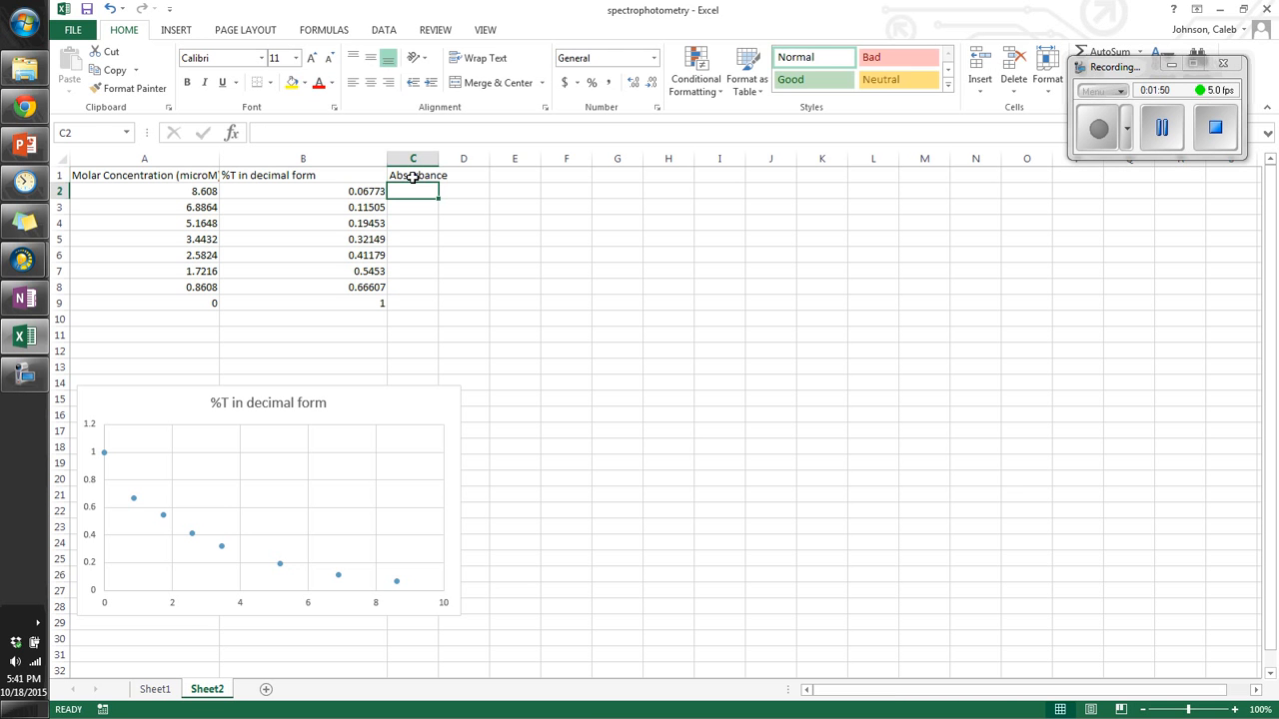
drag(439, 159, 506, 173)
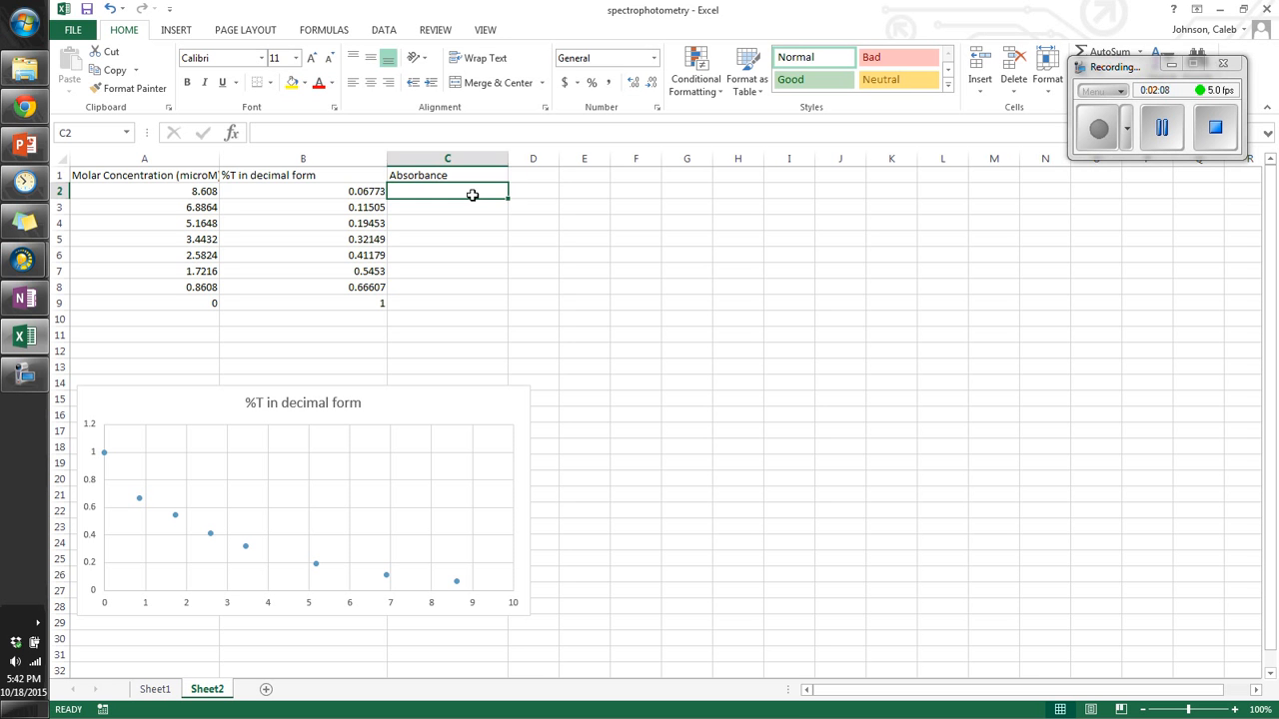
Step: Enter the formula =-LOG10(B2) in C2 to calculate absorbance from the decimal %T value
key(Left)
drag(341, 192, 337, 299)
mouse_move(443, 191)
mouse_down()
mouse_move(436, 323)
mouse_move(436, 191)
mouse_up()
text(=)
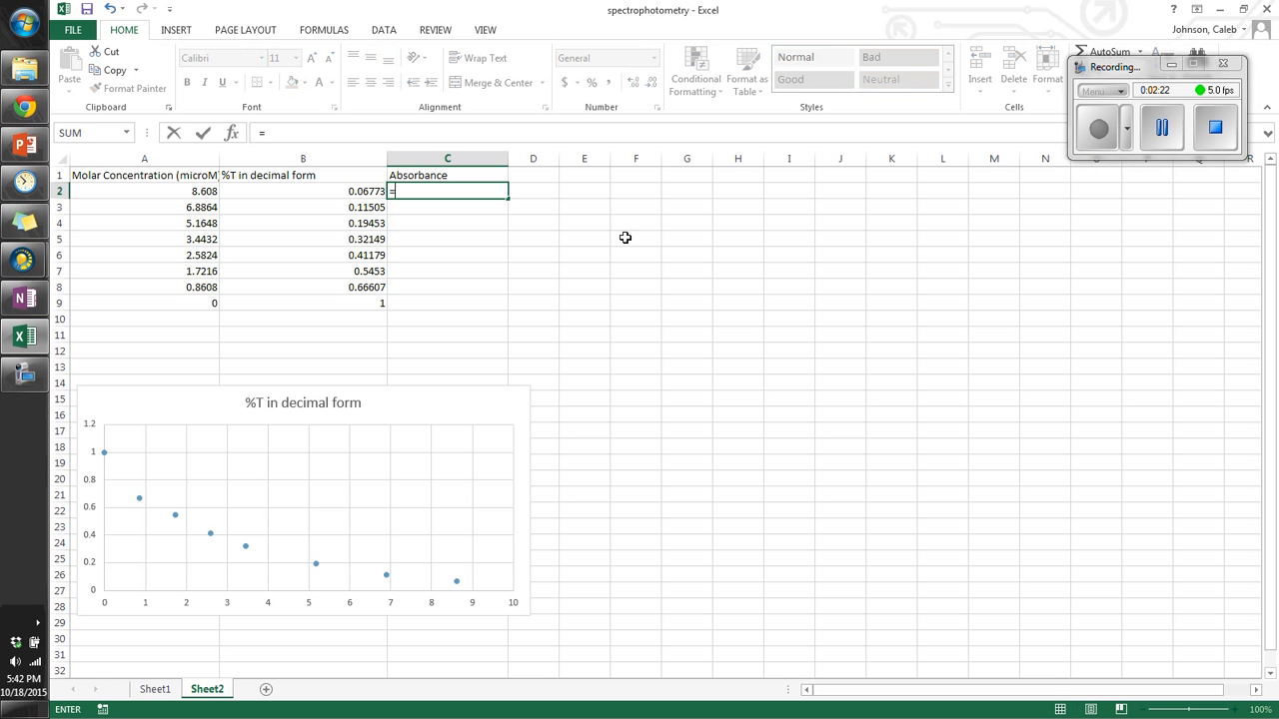
text(log)
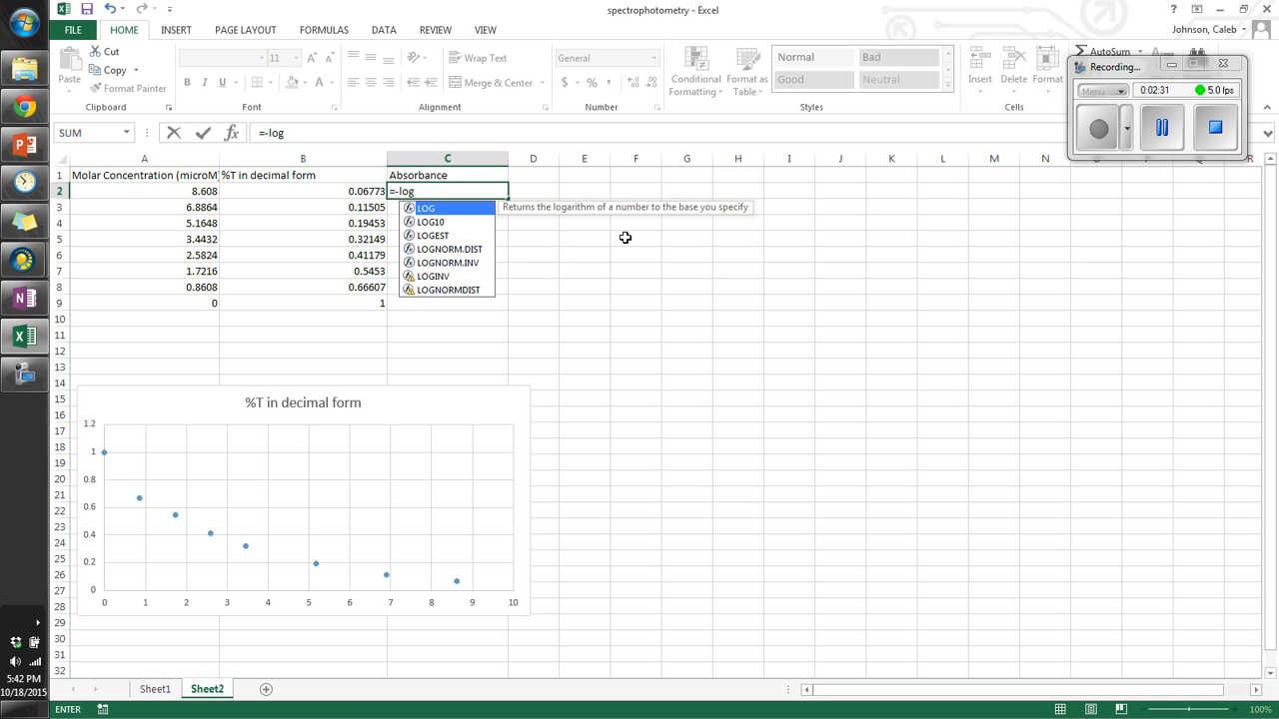
click(451, 221)
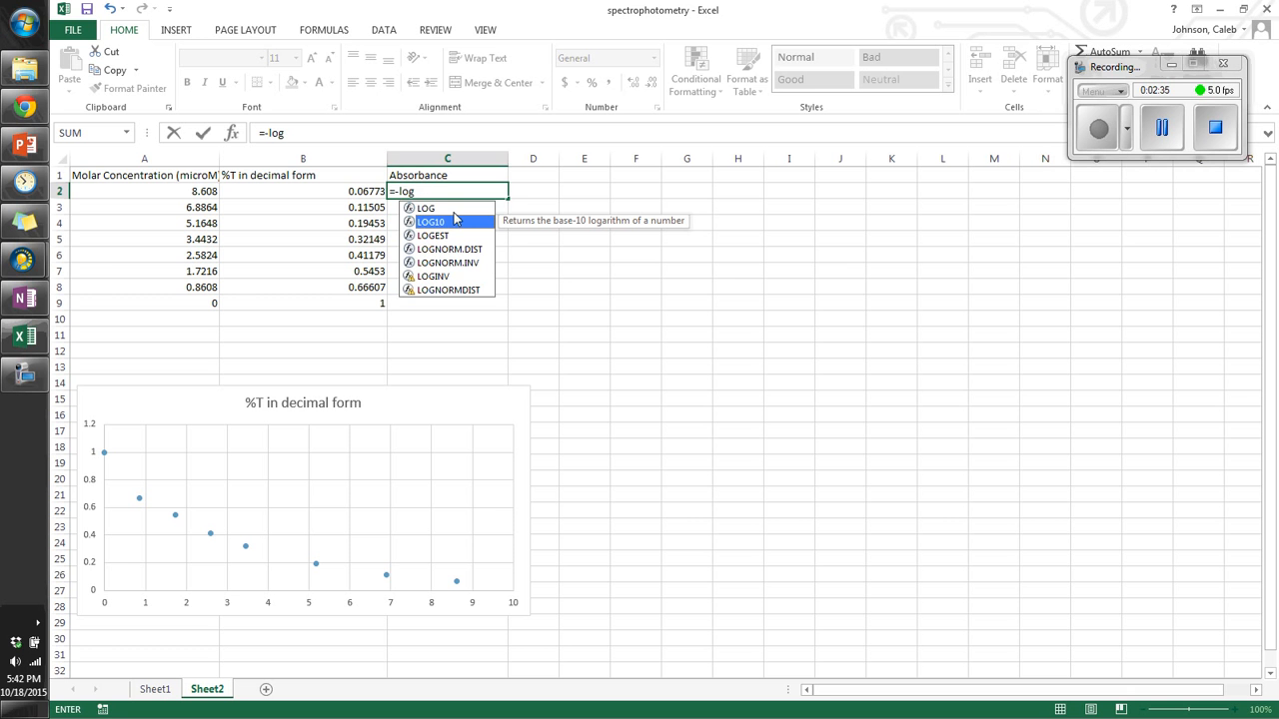
click(427, 209)
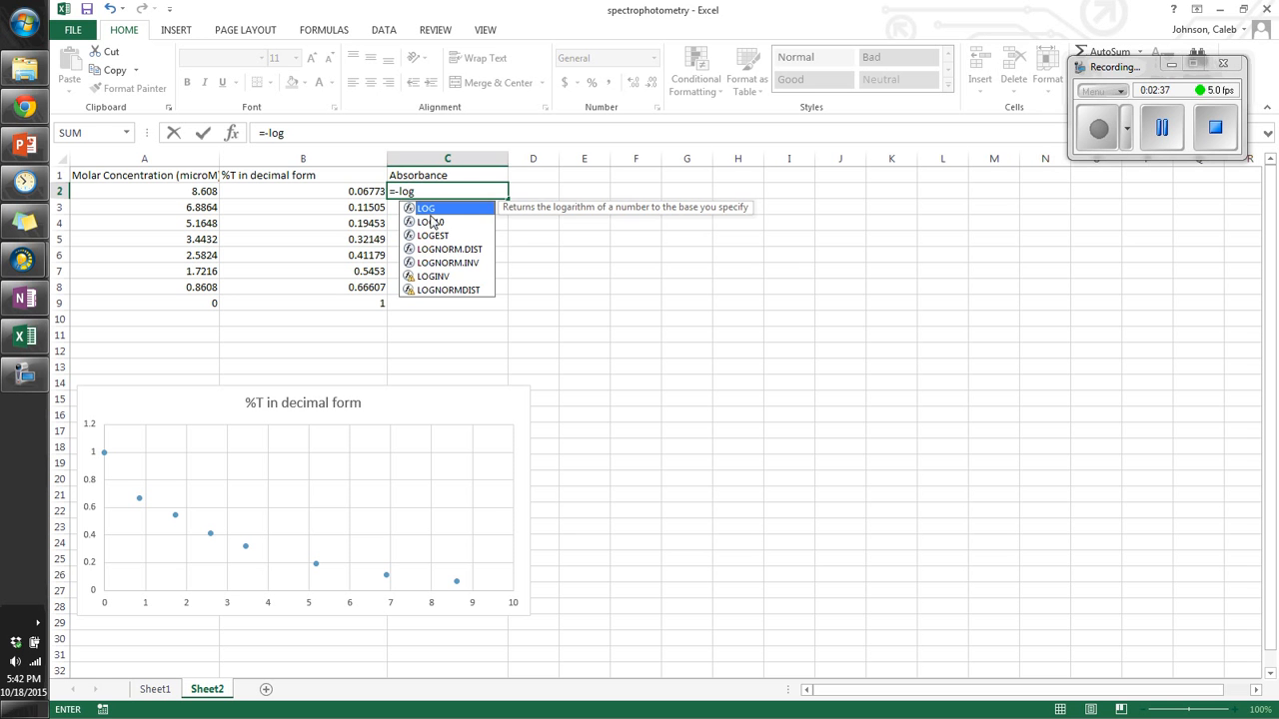
key(Down)
key(Down)
key(Down)
key(Down)
click(432, 210)
click(434, 223)
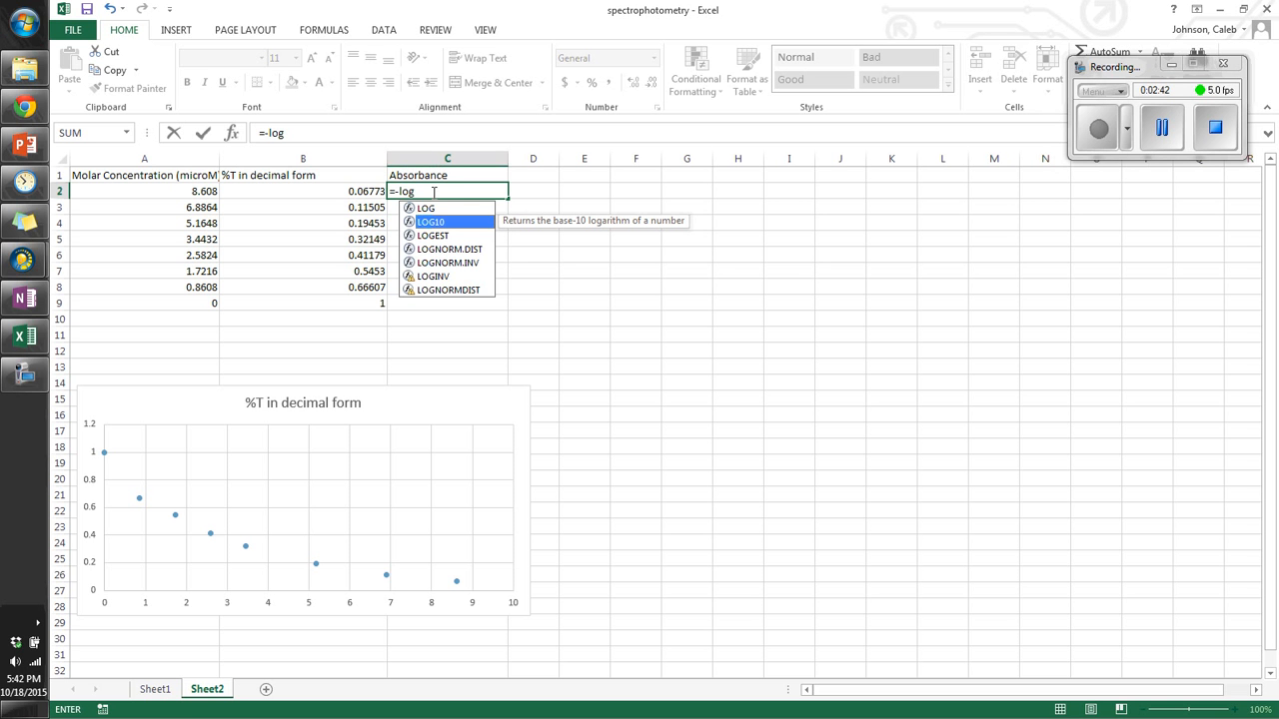
click(422, 195)
text(10)
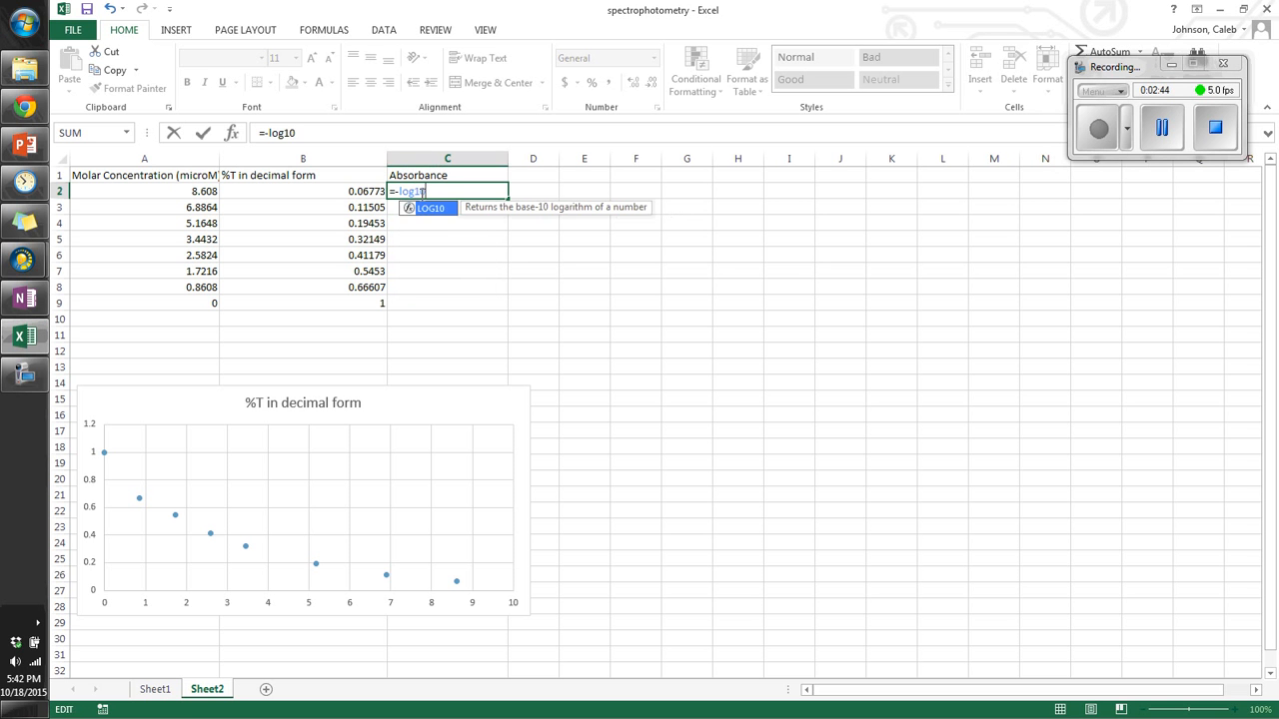
text(()
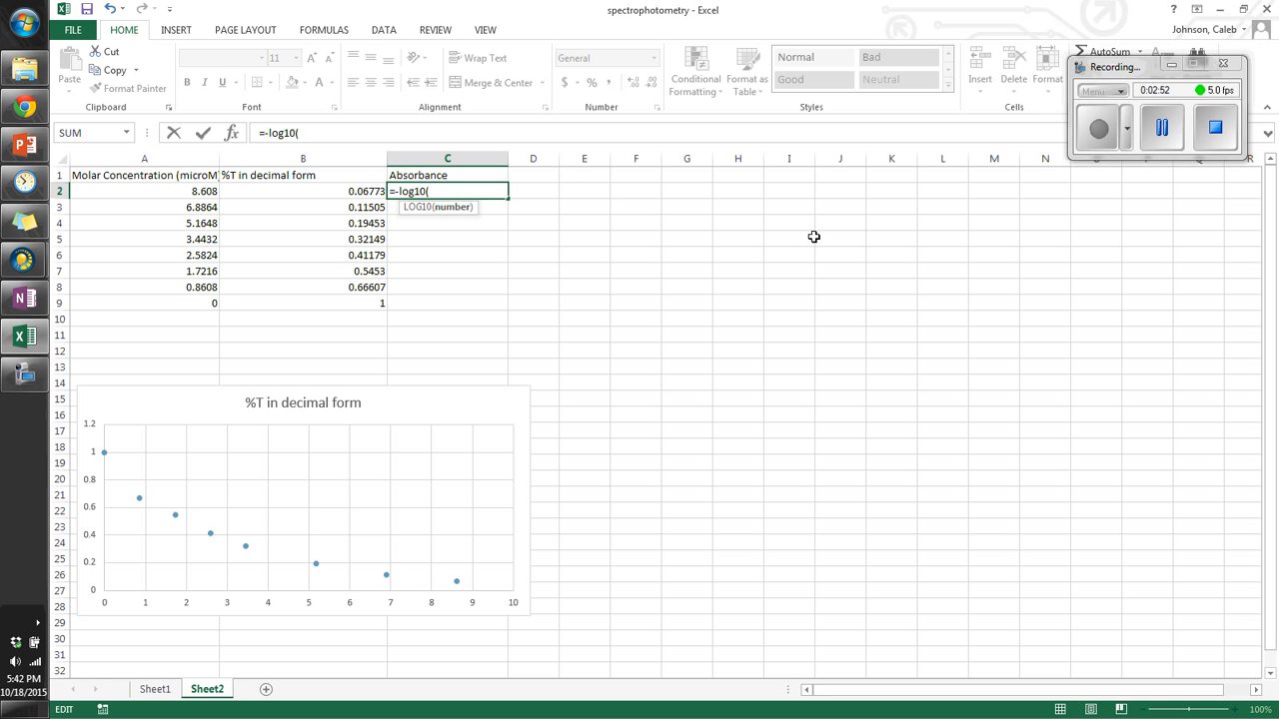
click(356, 189)
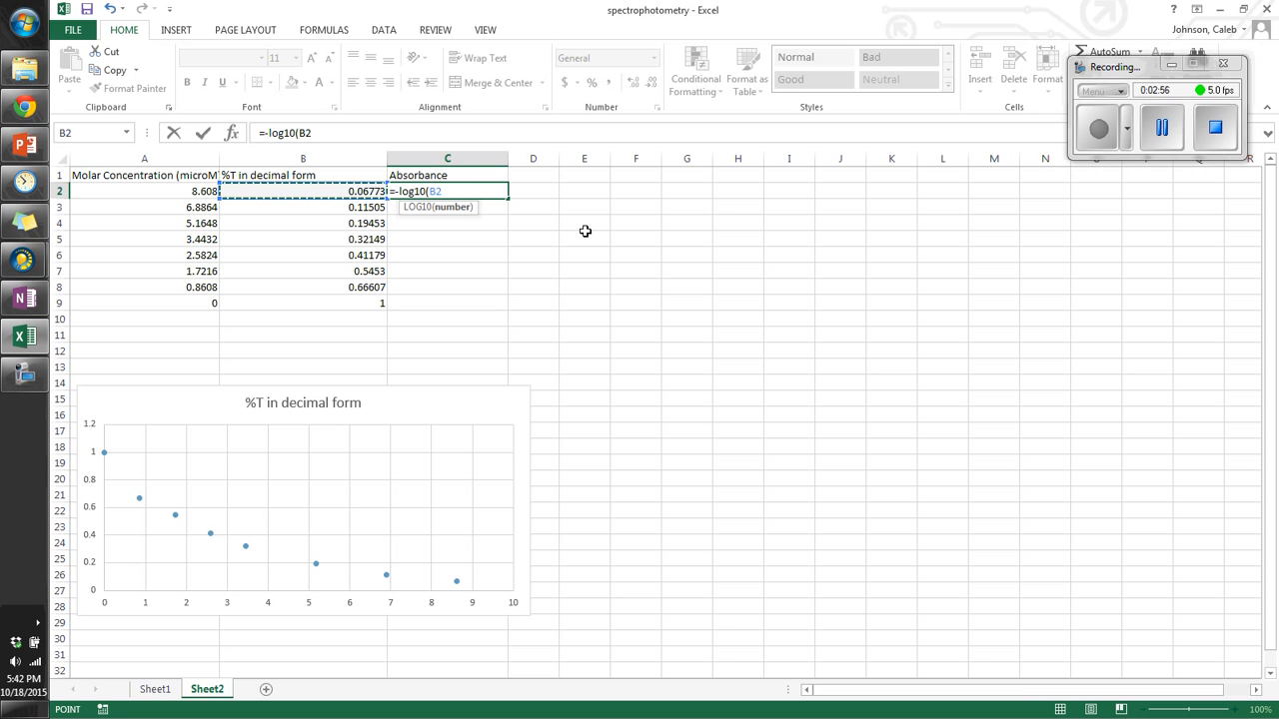
text())
key(Return)
key(Up)
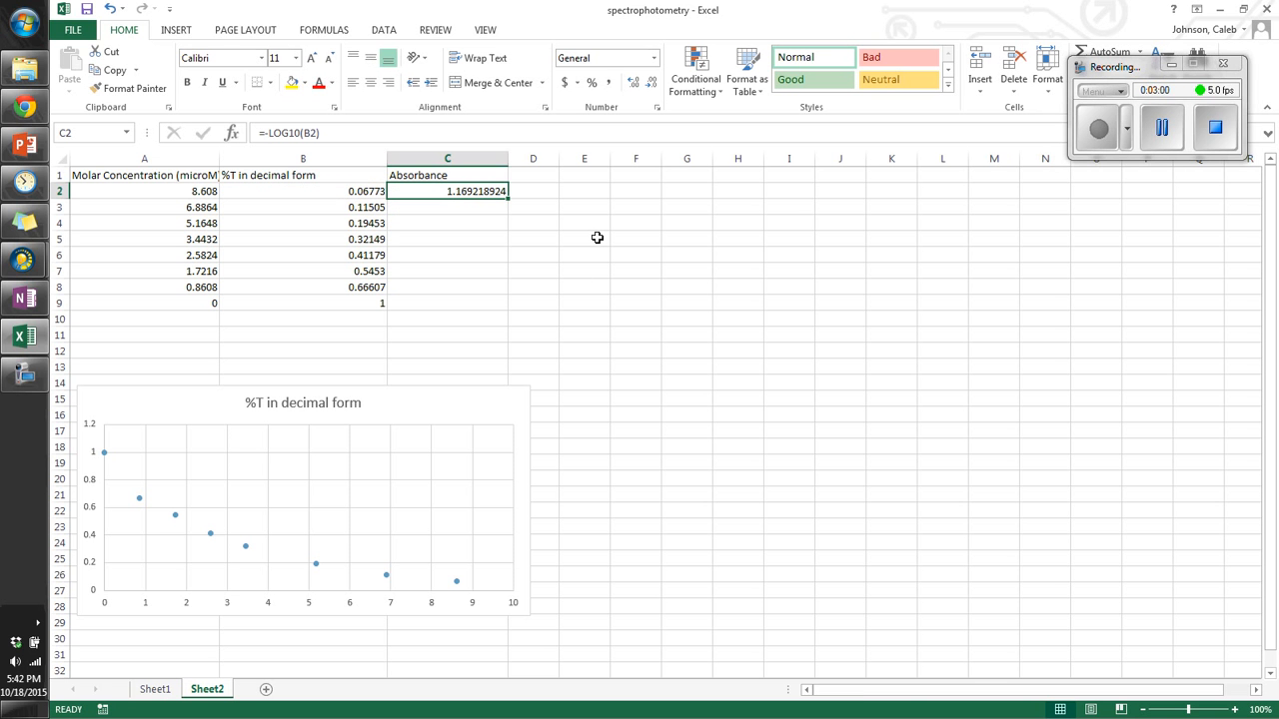
Step: Enter the formula =-LOG10(B3) in C3
key(Left)
key(Right)
click(412, 205)
text(=)
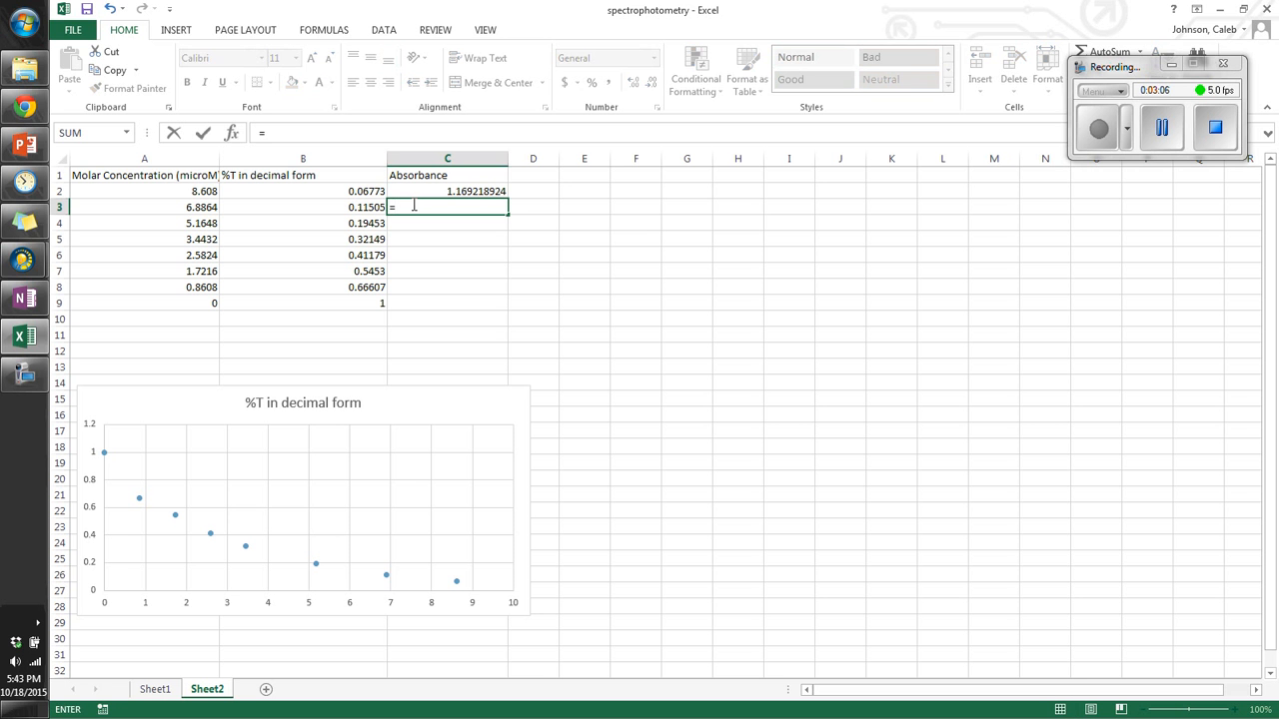
text(-log10()
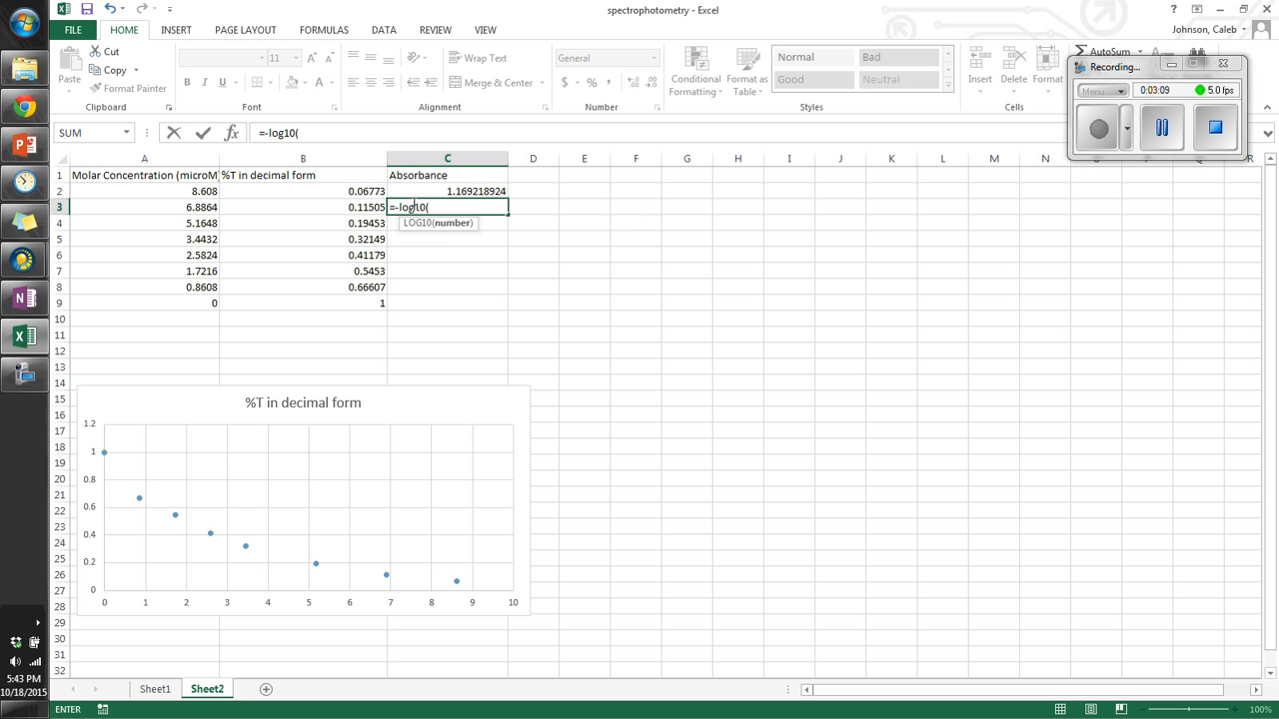
key(Left)
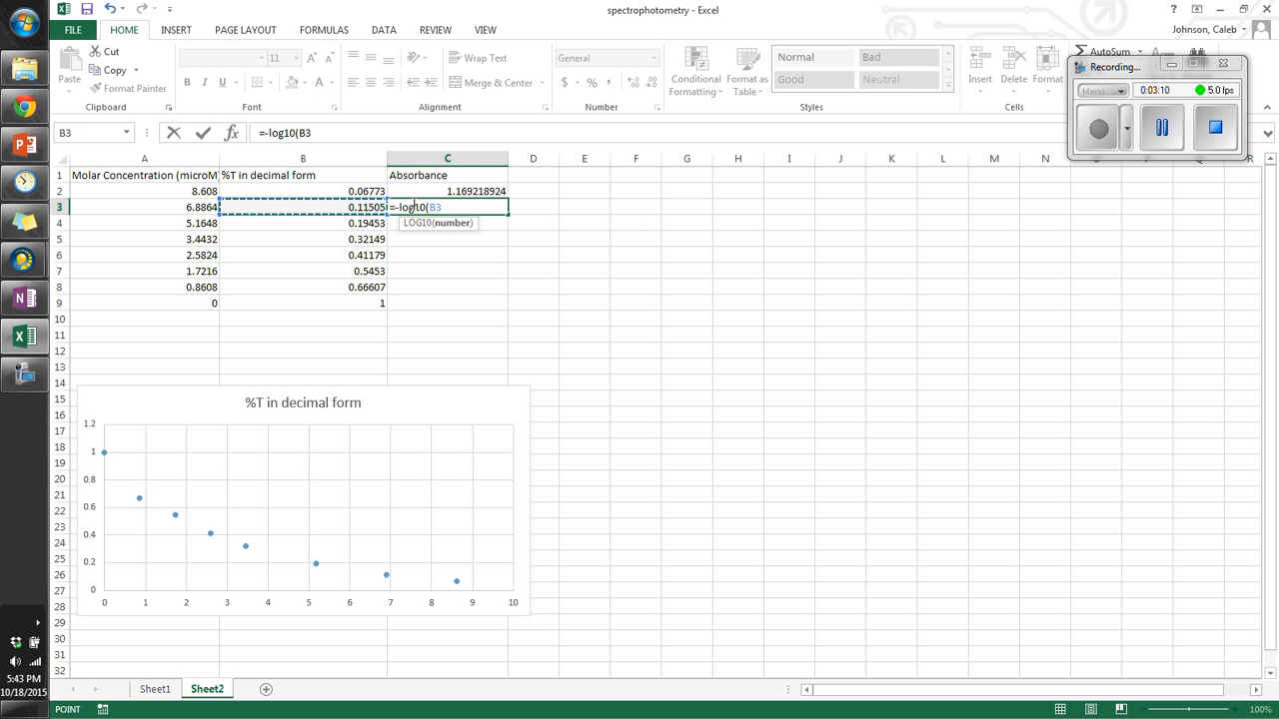
key(Return)
click(412, 205)
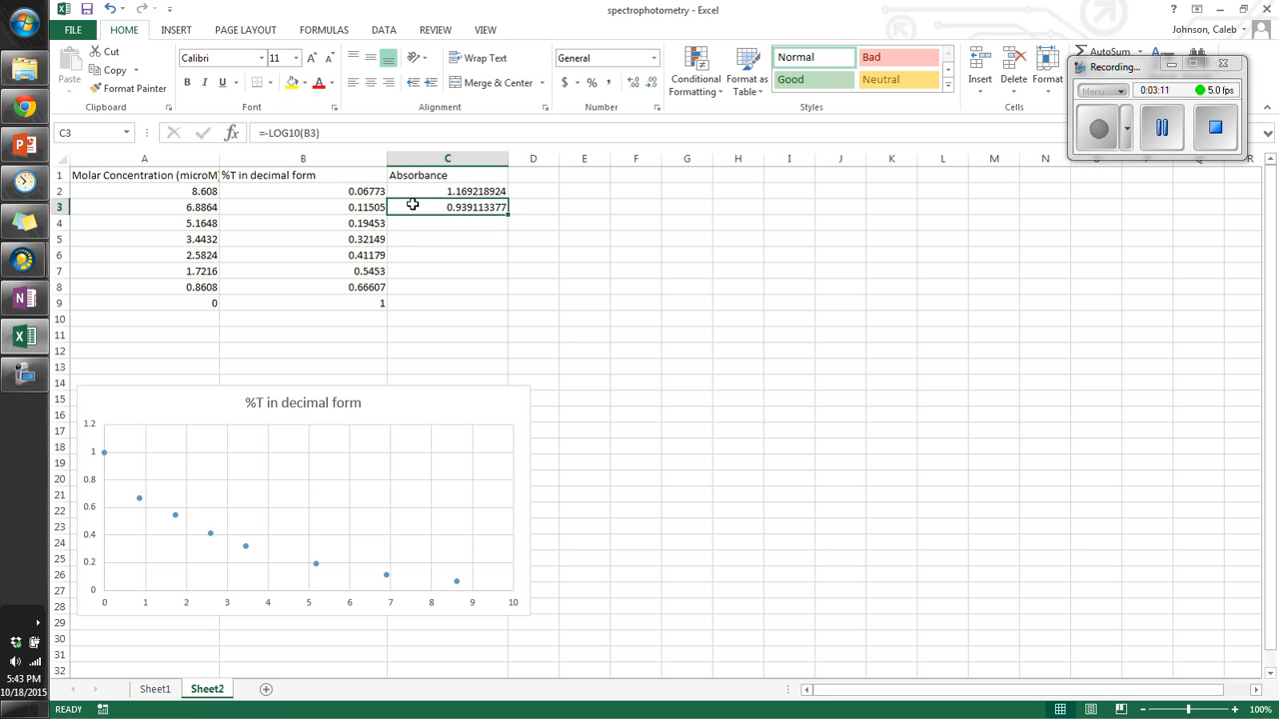
Step: Fill the C2 formula down to row 9, then undo the fill
click(494, 193)
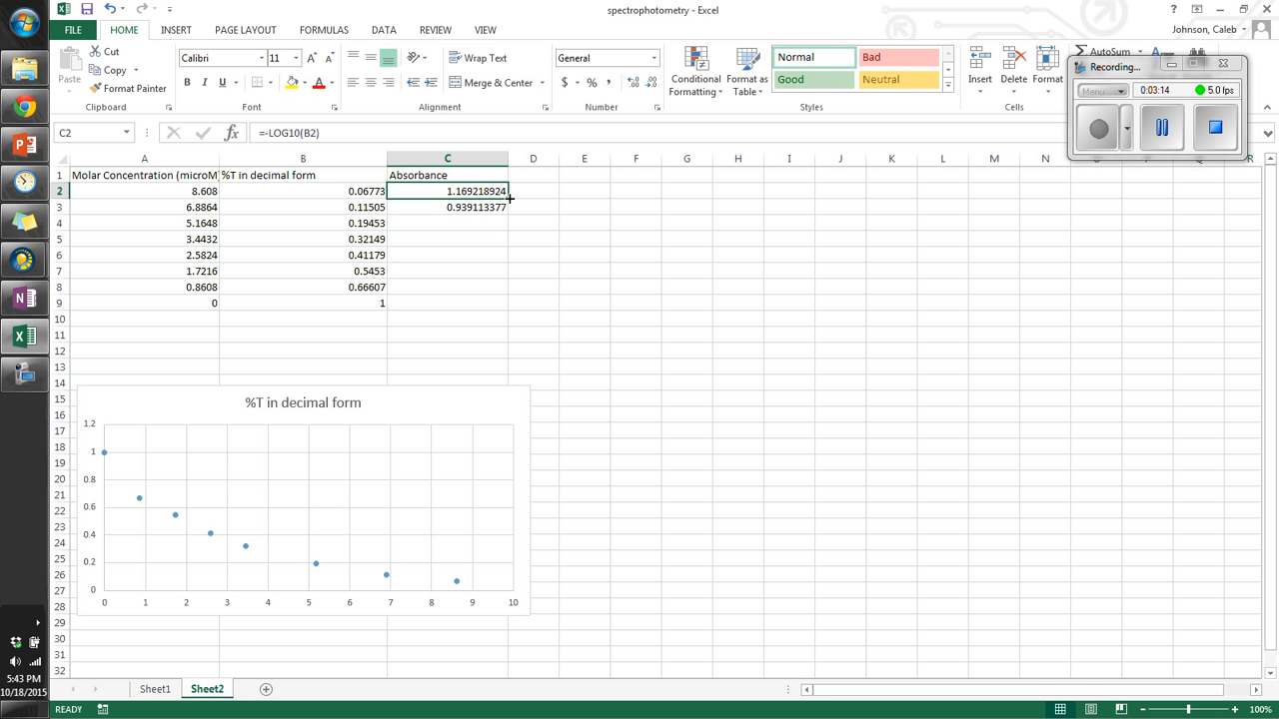
drag(509, 197, 511, 304)
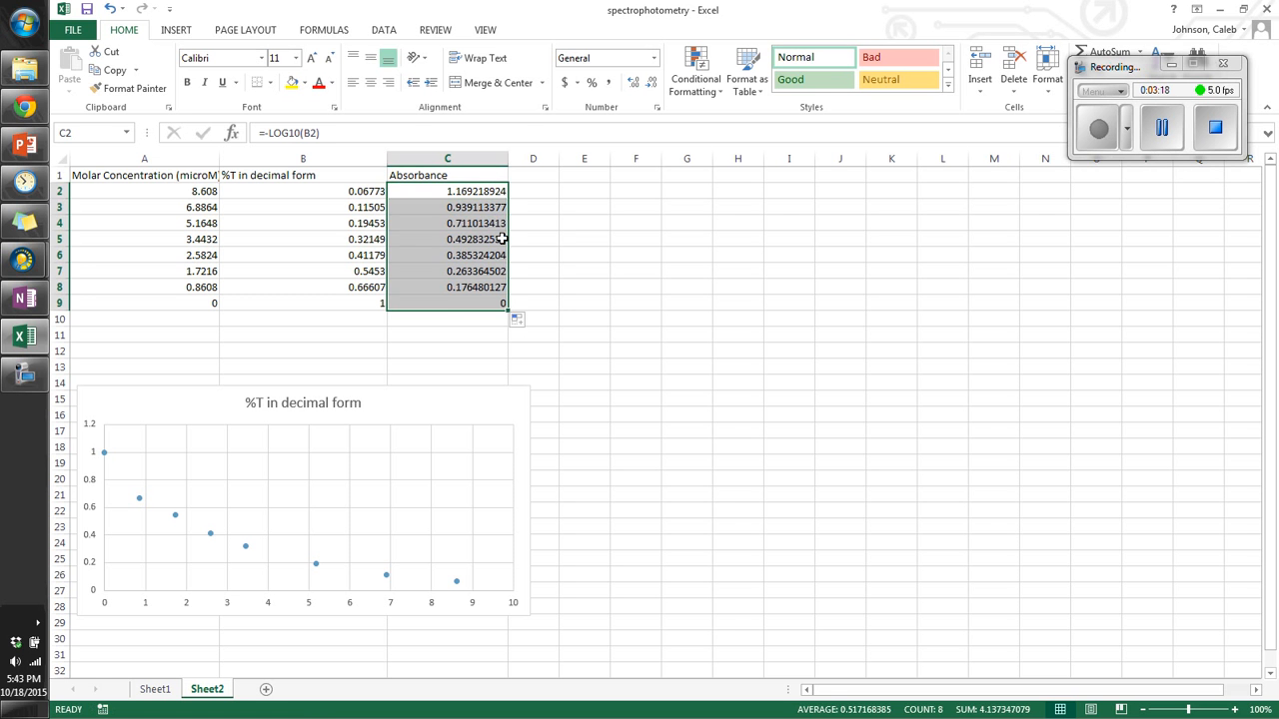
key(ctrl+z)
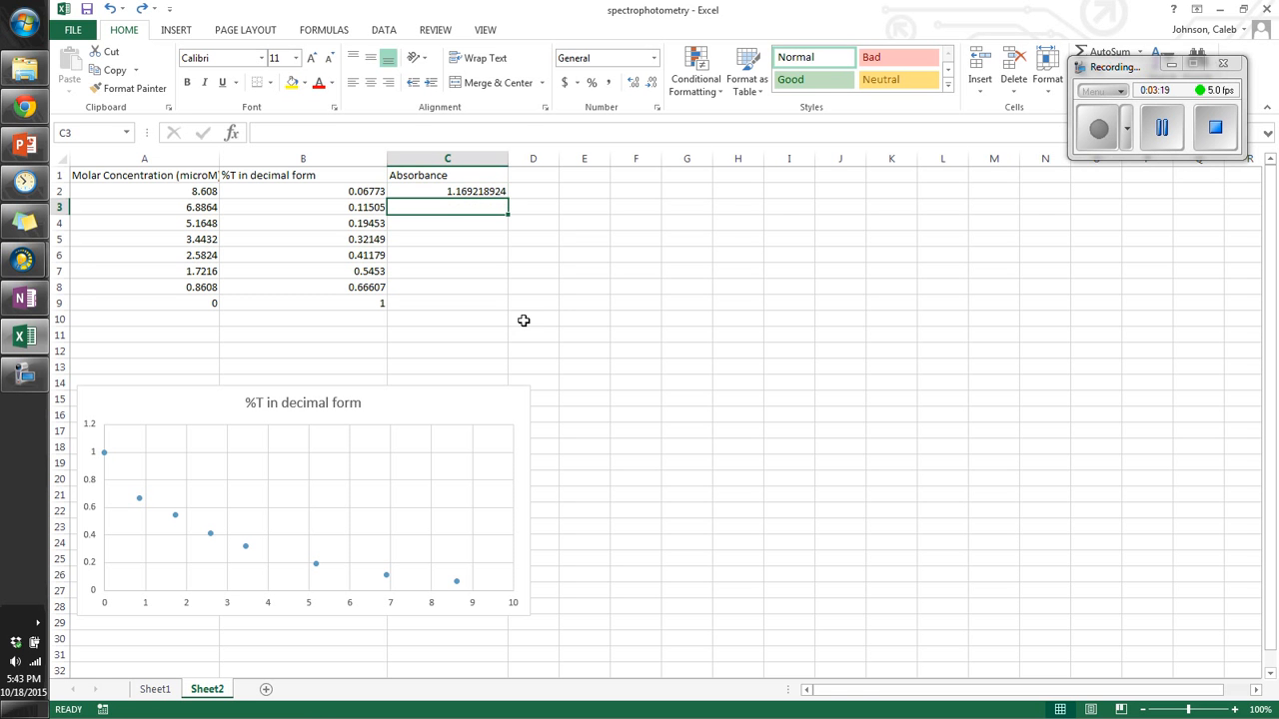
Step: Fill the absorbance formula from C2 down through C9
click(487, 191)
double_click(509, 199)
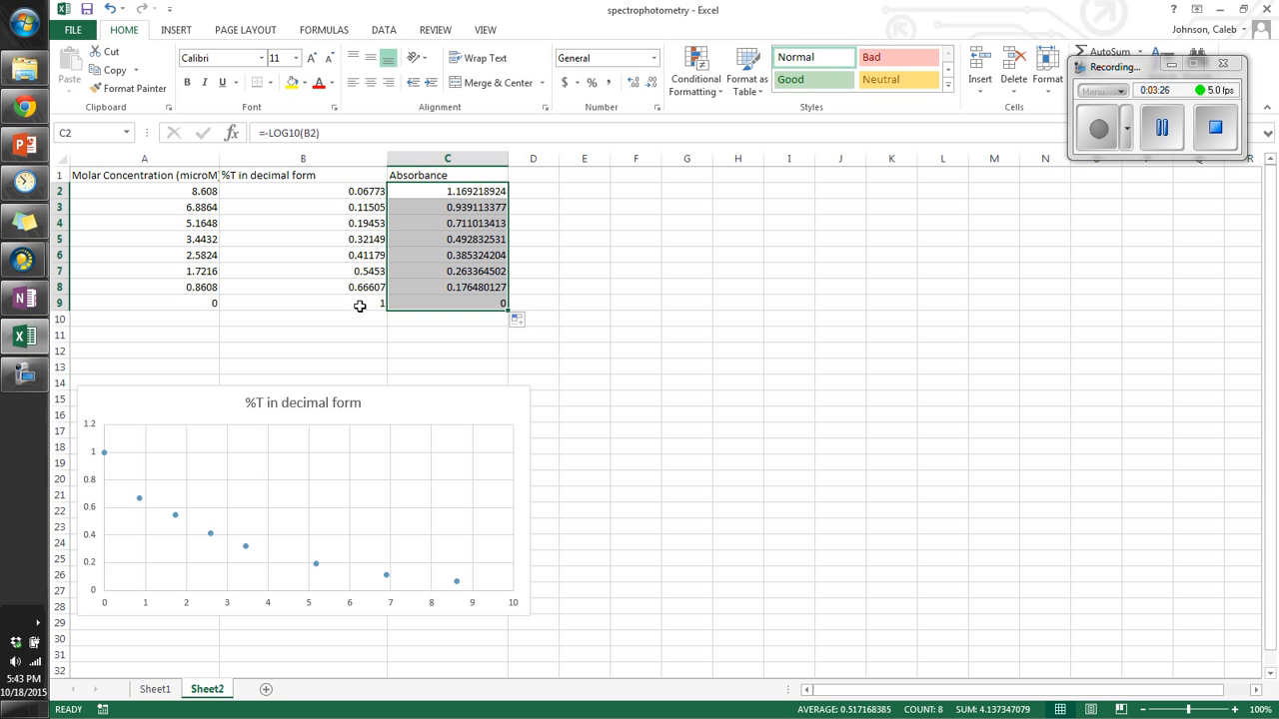
click(578, 243)
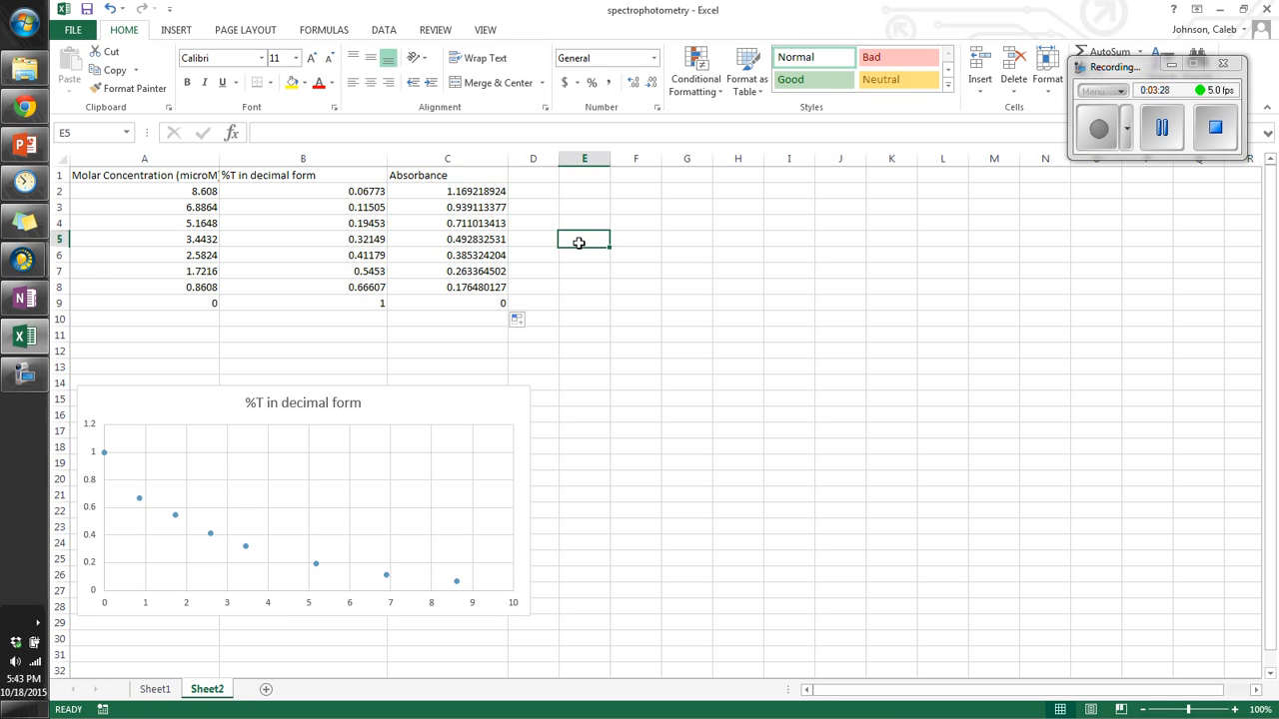
Step: Insert a markers-only scatter chart of concentration versus absorbance from A1:A9 and C1:C9
drag(131, 173, 156, 317)
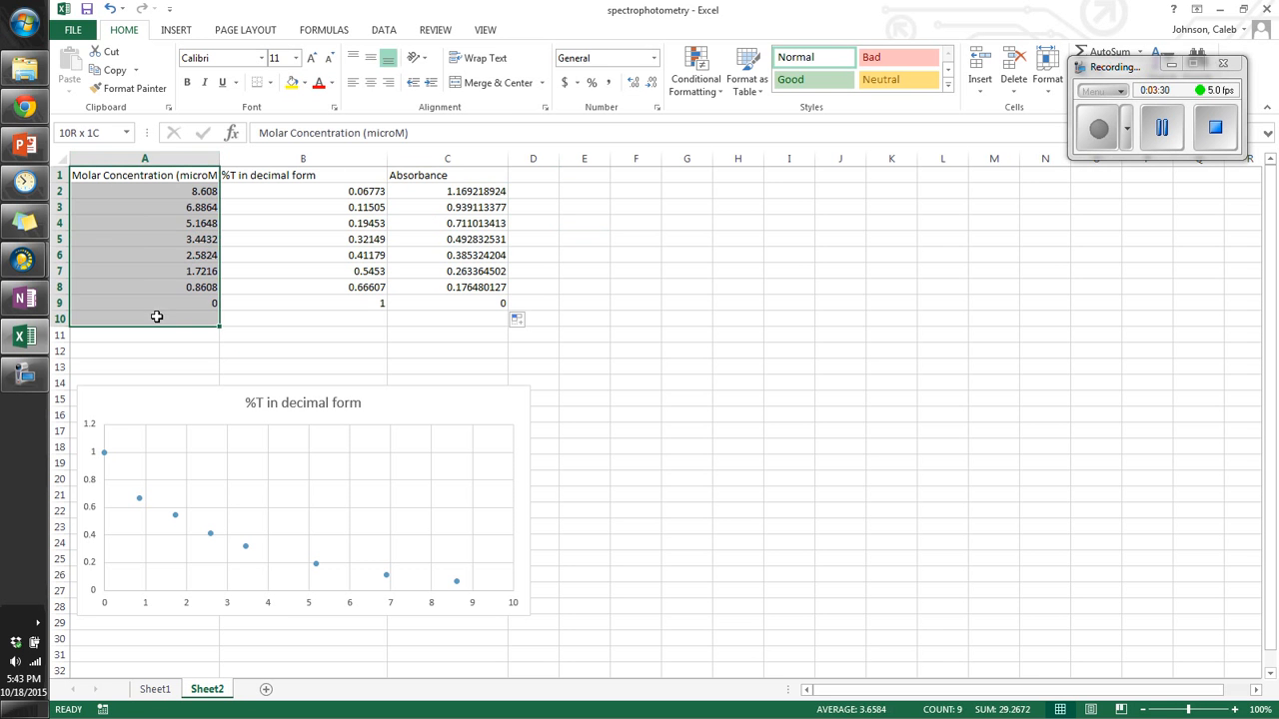
drag(414, 170, 413, 286)
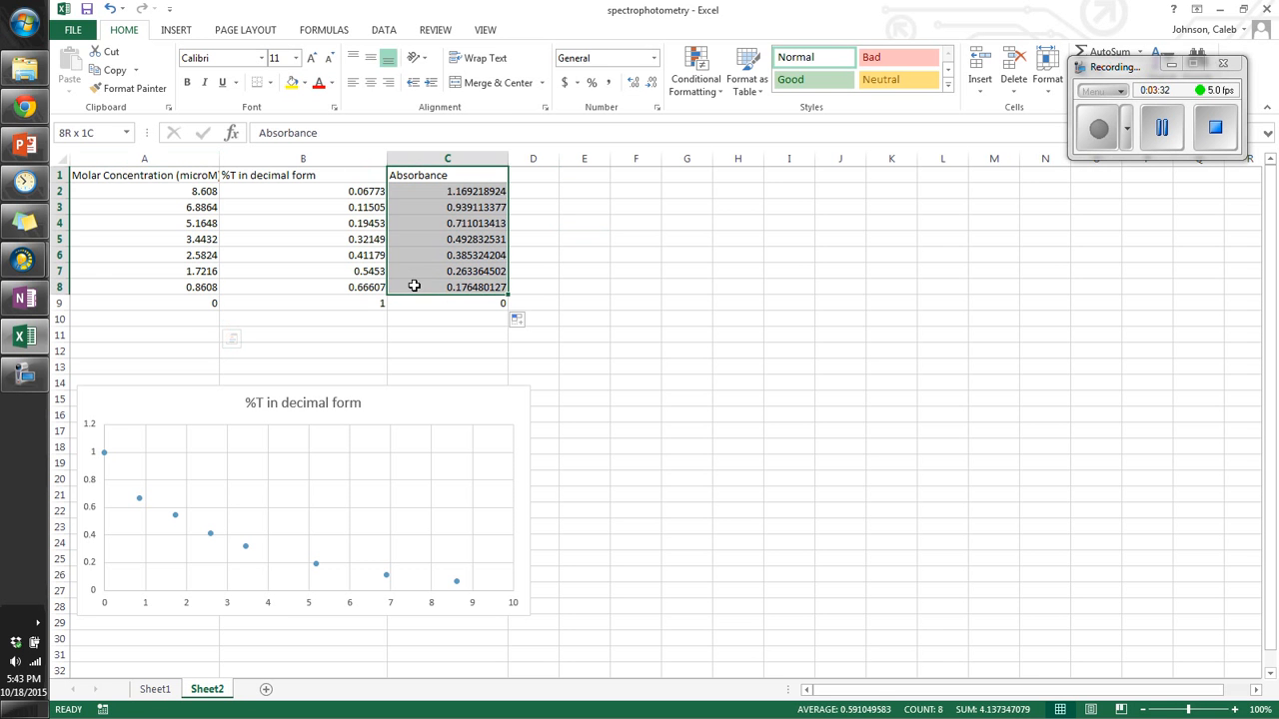
drag(145, 177, 450, 301)
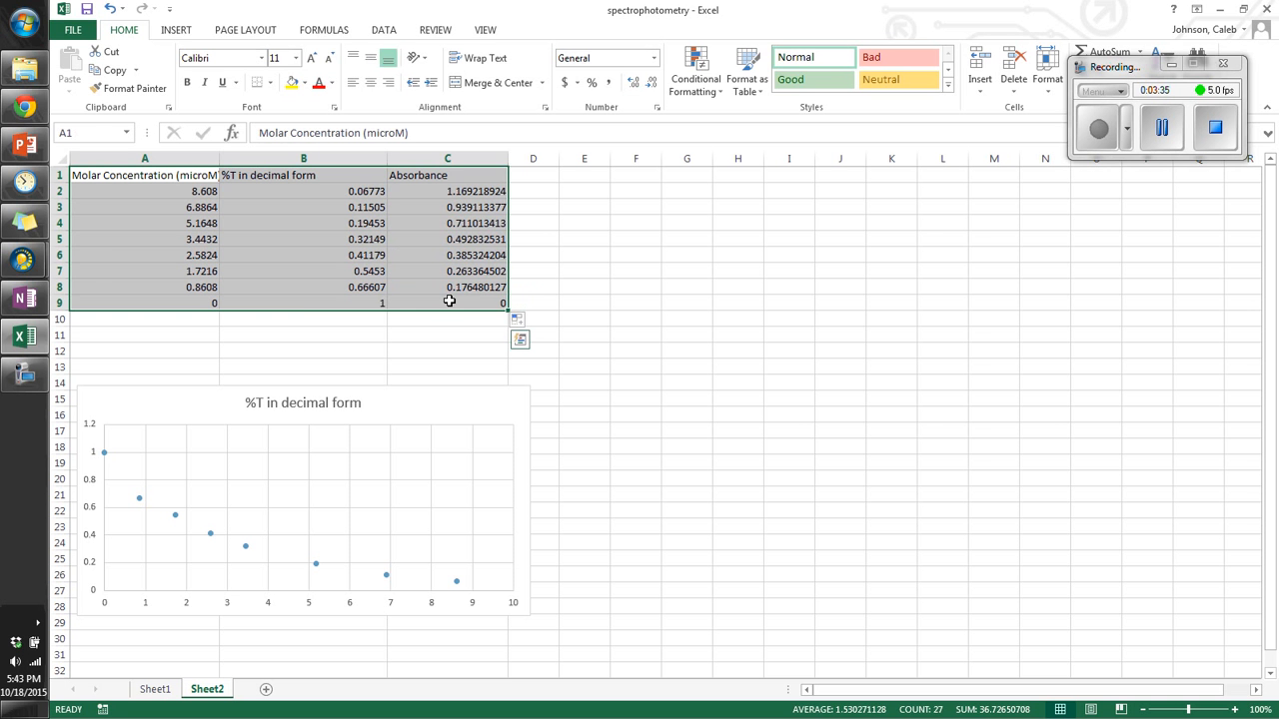
click(334, 285)
drag(159, 178, 168, 297)
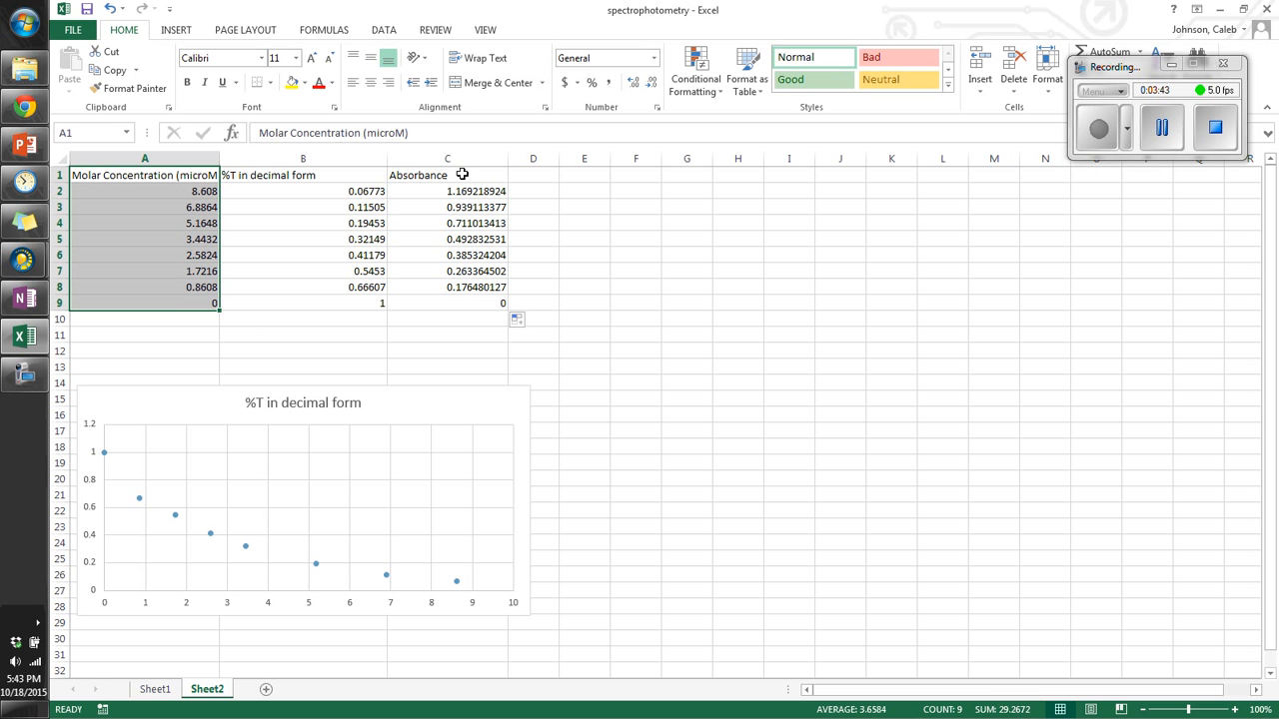
drag(462, 174, 457, 302)
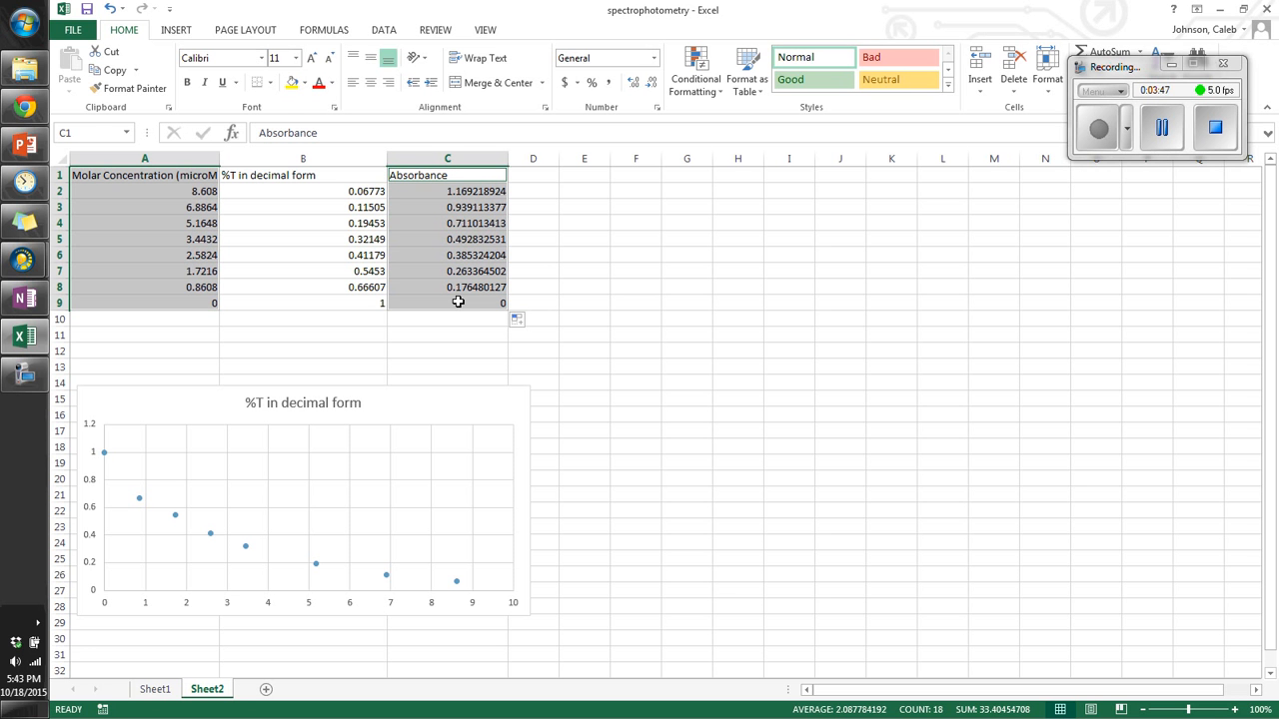
click(176, 30)
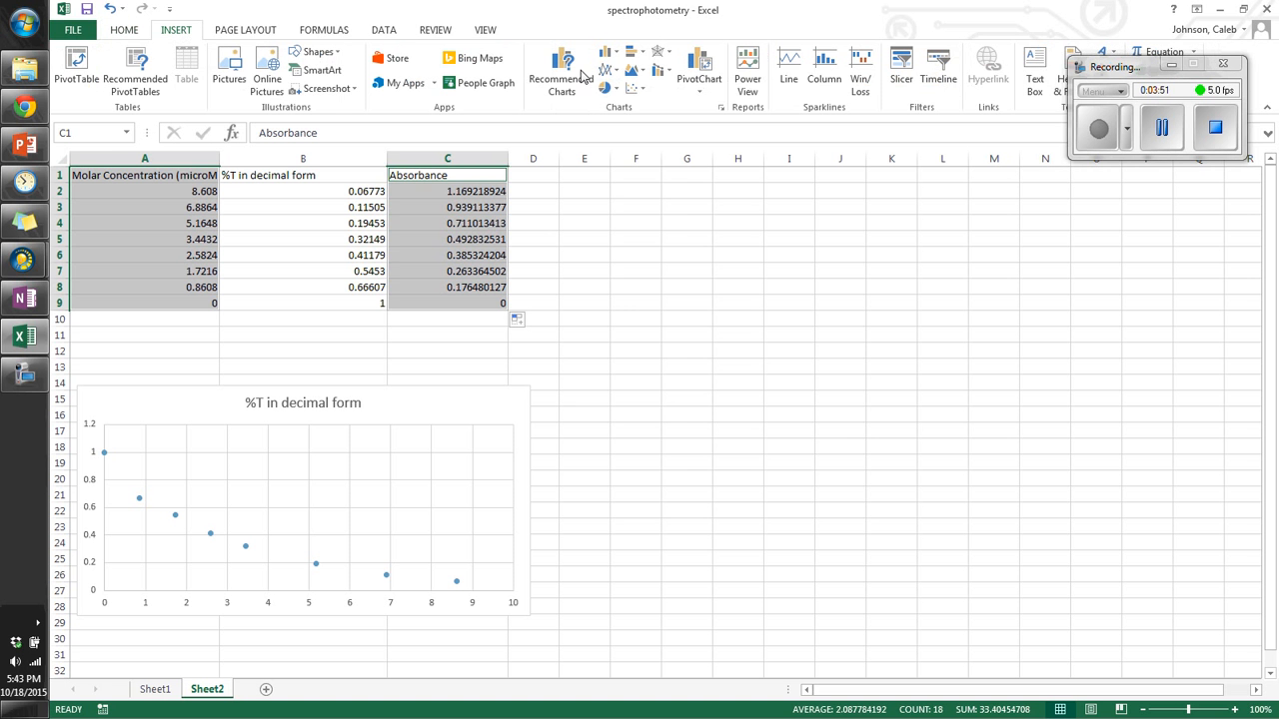
click(635, 91)
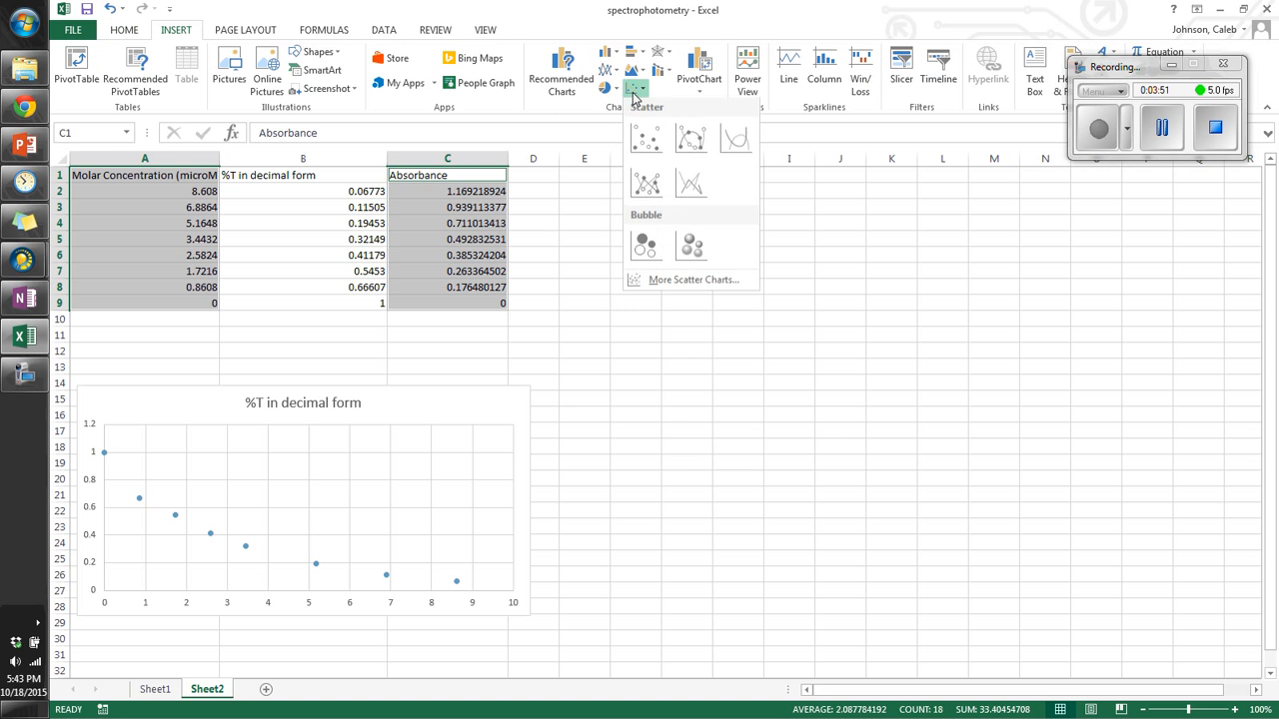
click(645, 145)
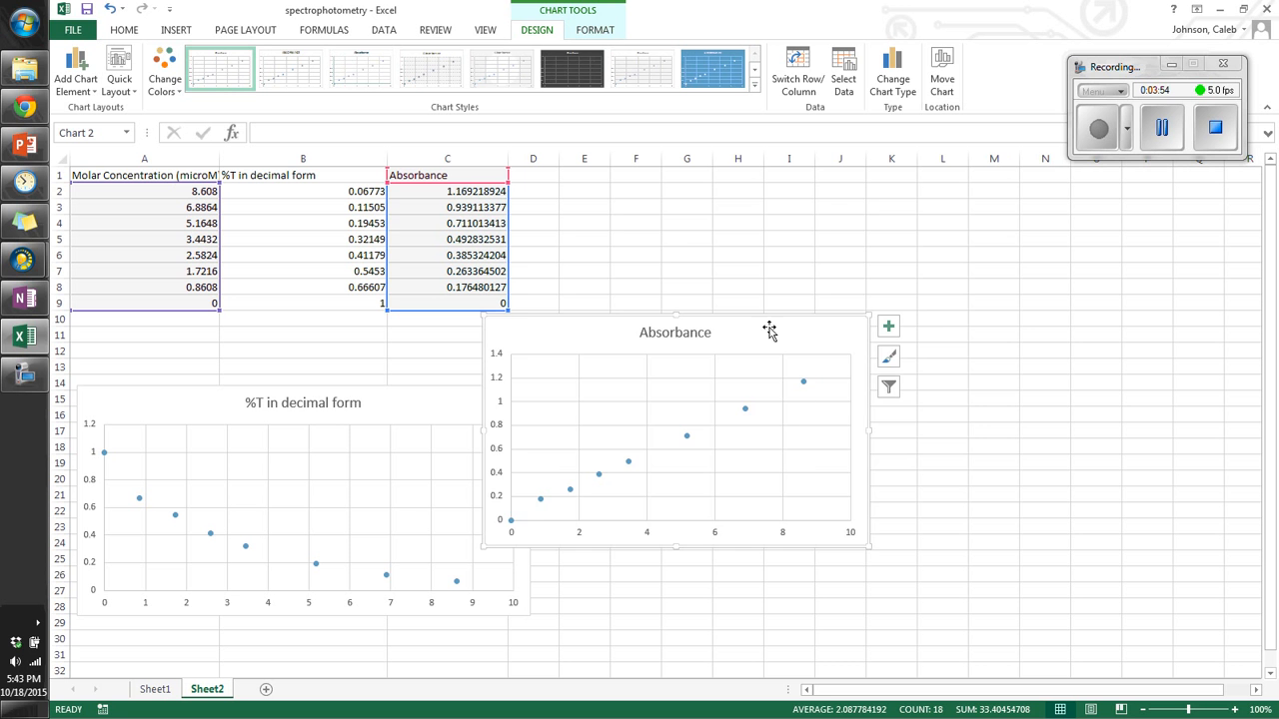
Step: Move the absorbance chart beside the data table, to the right of the %T chart
drag(767, 333, 865, 229)
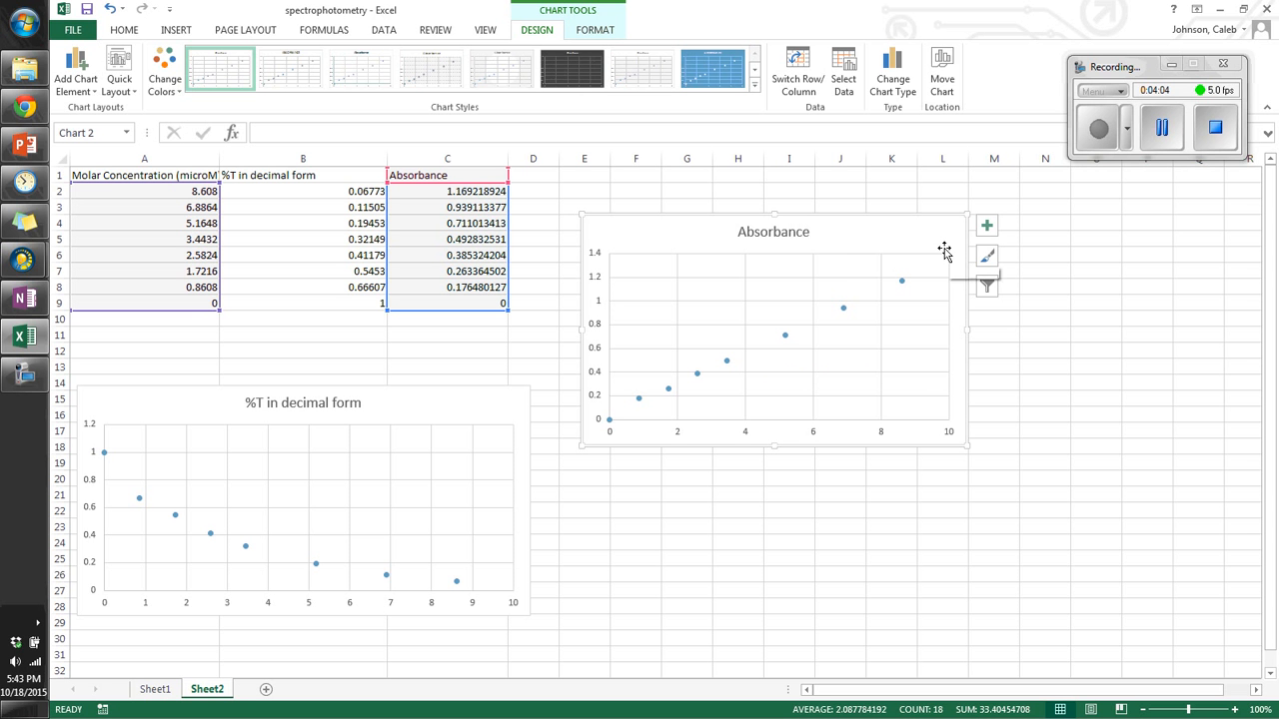
click(119, 97)
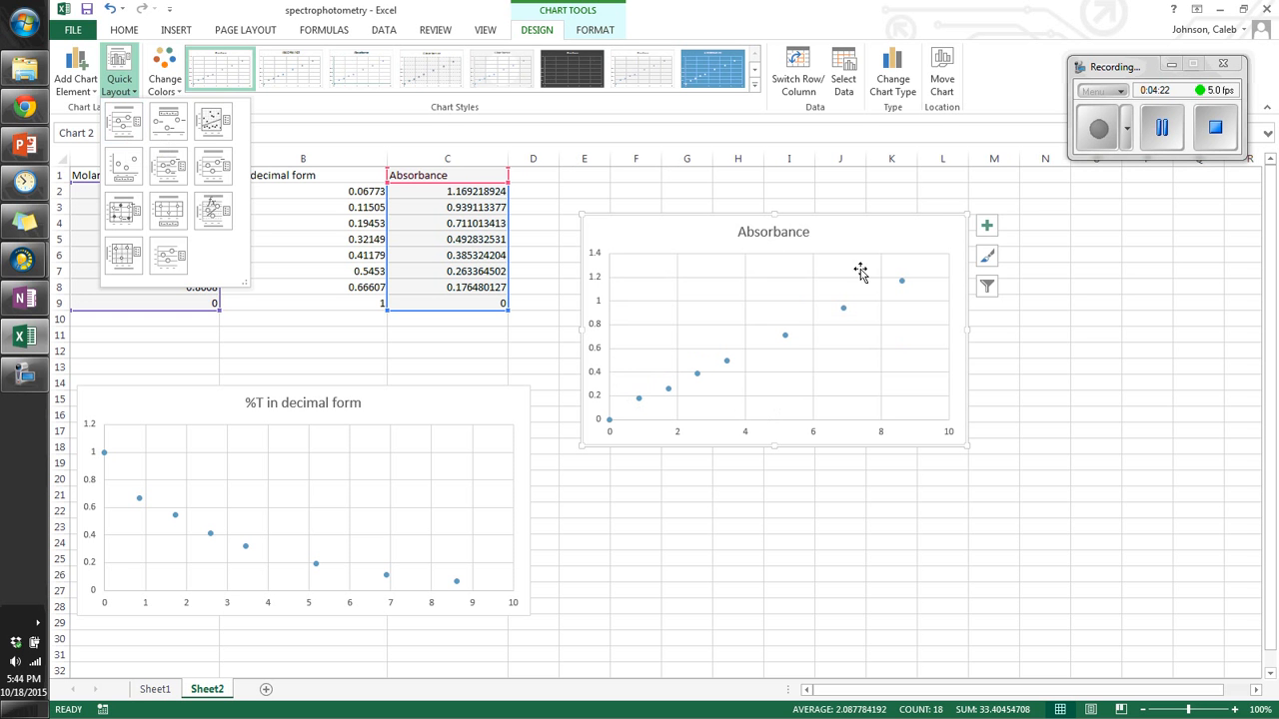
click(937, 244)
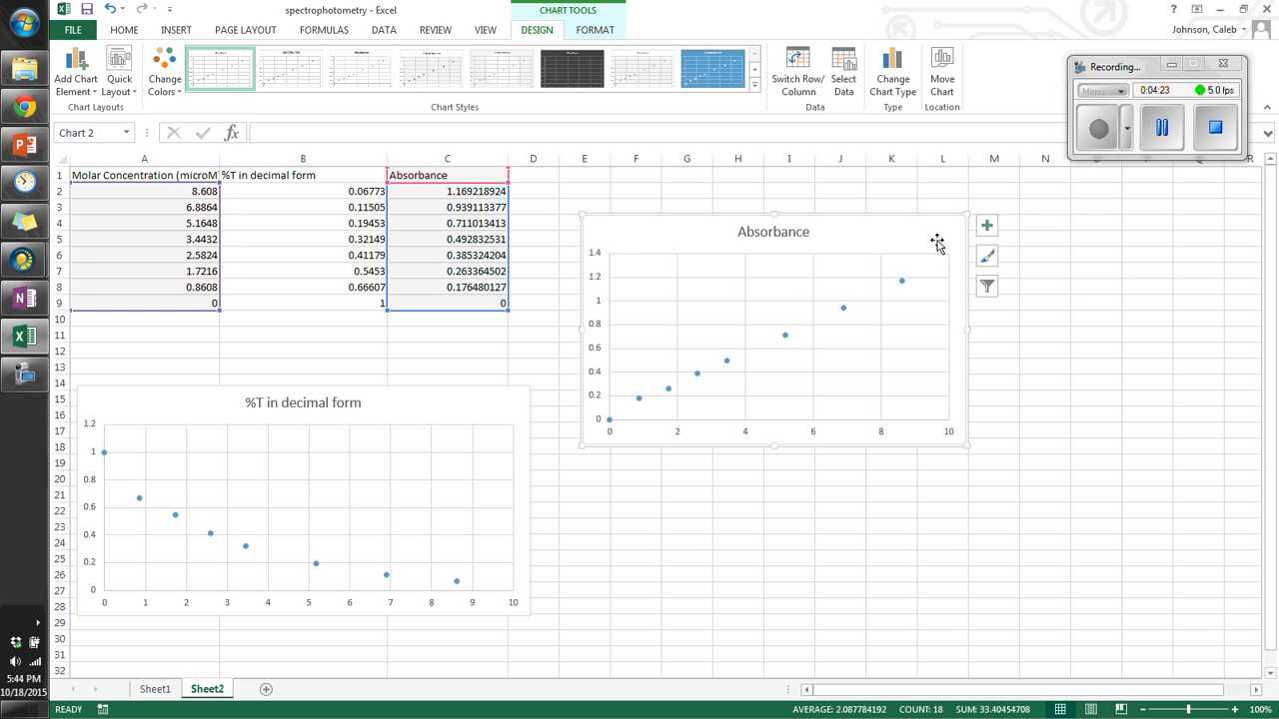
Step: Add axis titles to the absorbance chart and name the horizontal axis Molar Concentration
click(987, 228)
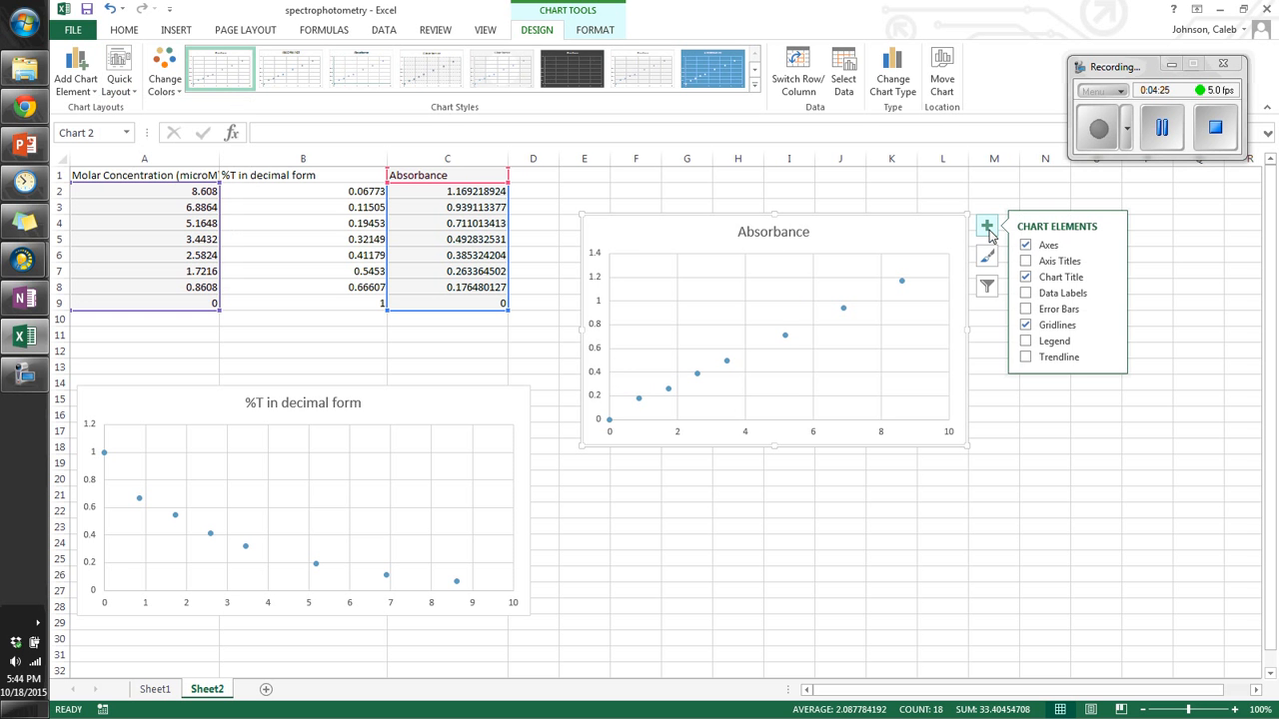
click(1025, 261)
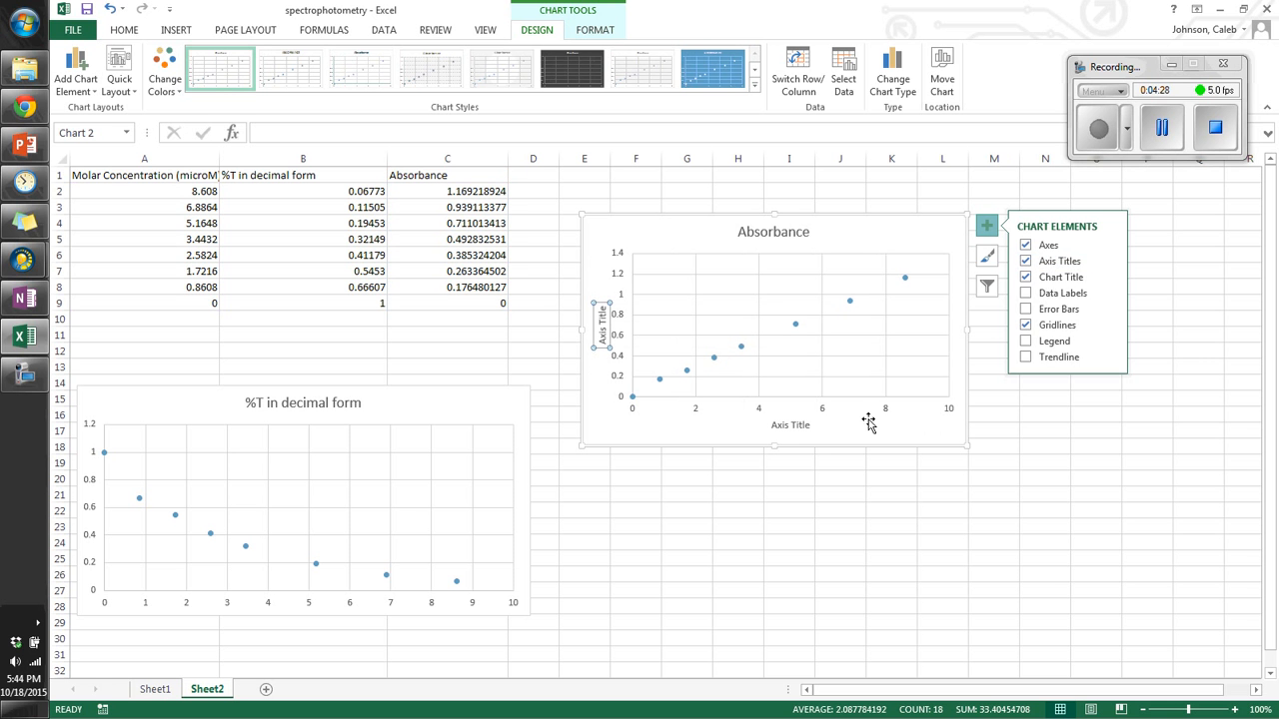
click(791, 425)
double_click(792, 425)
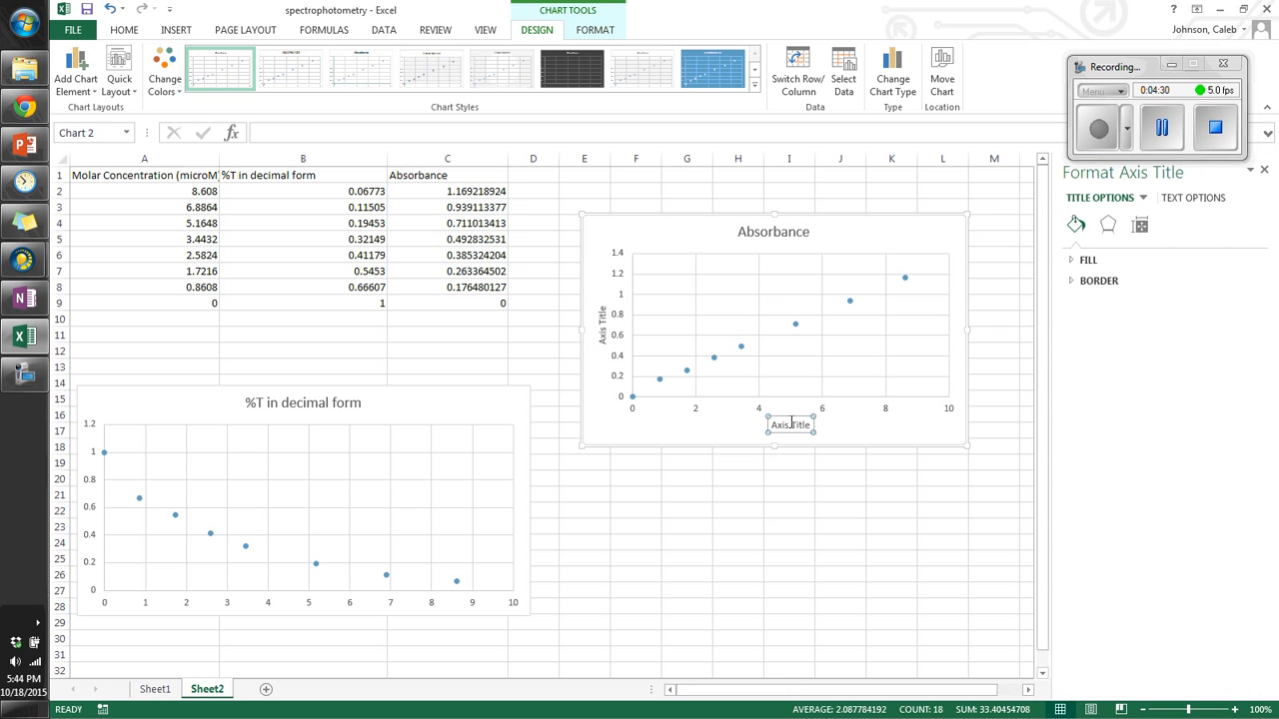
triple_click(799, 430)
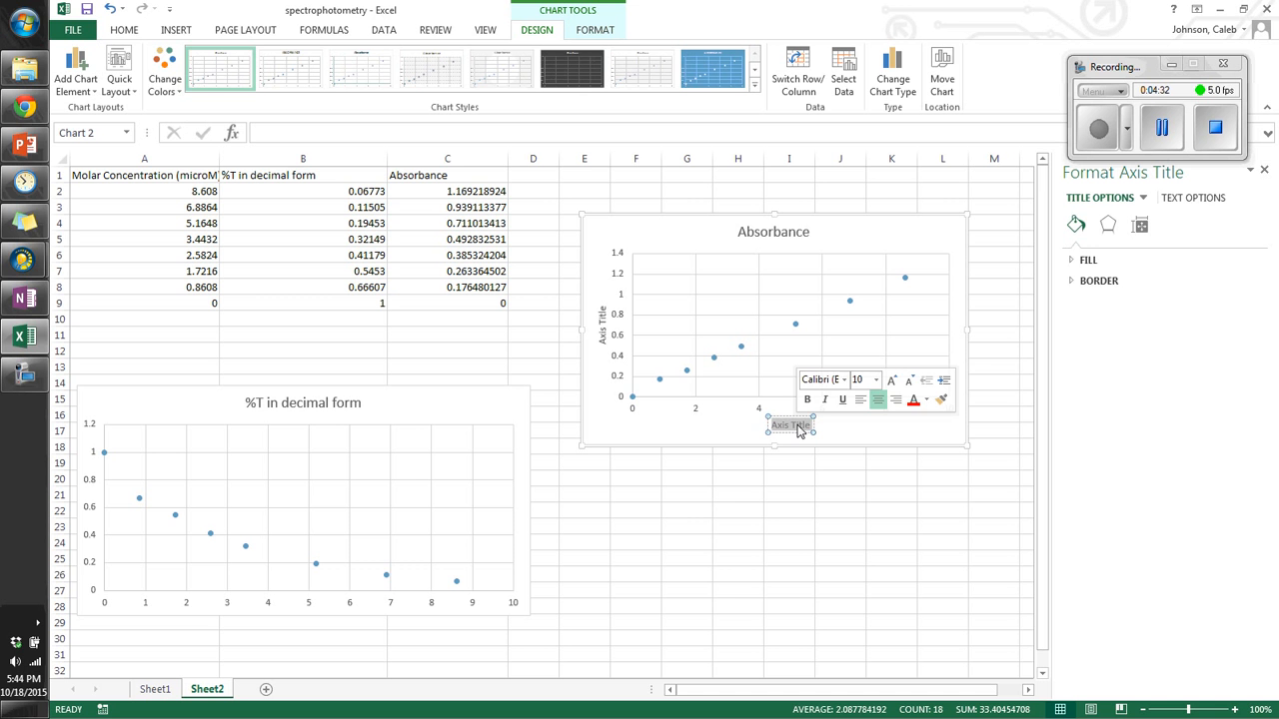
text(Molar Concent)
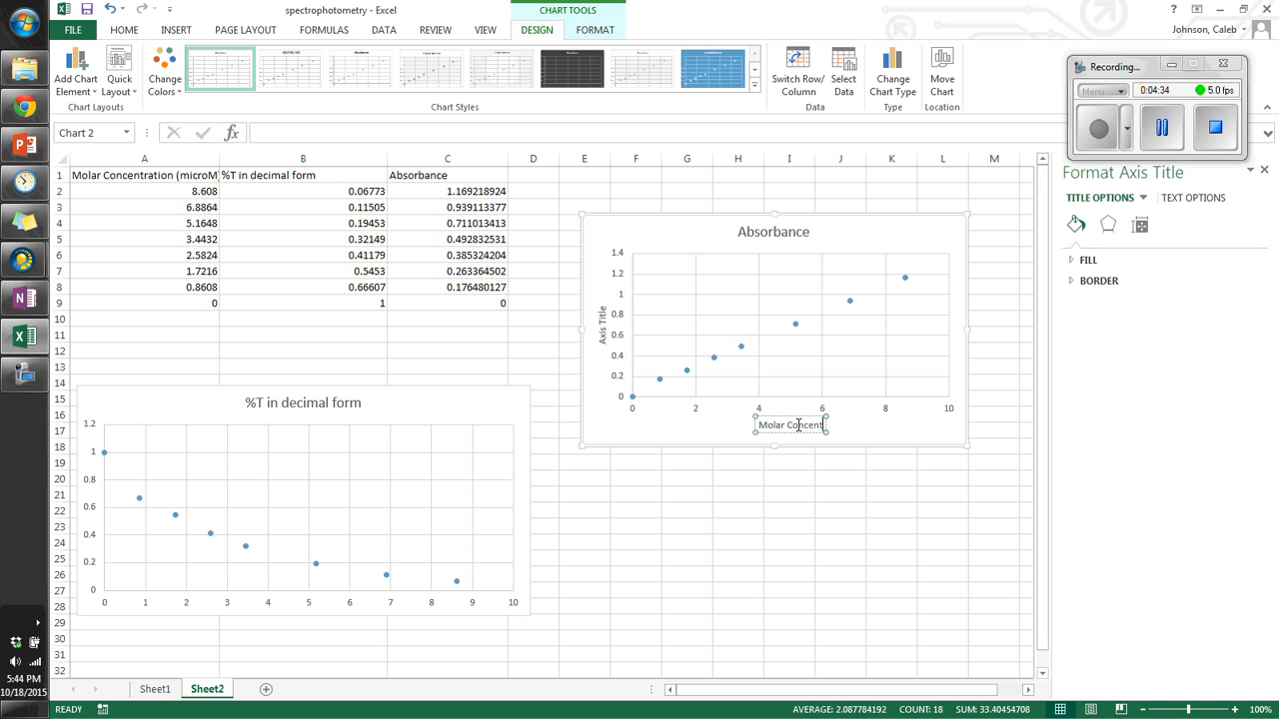
text(ration)
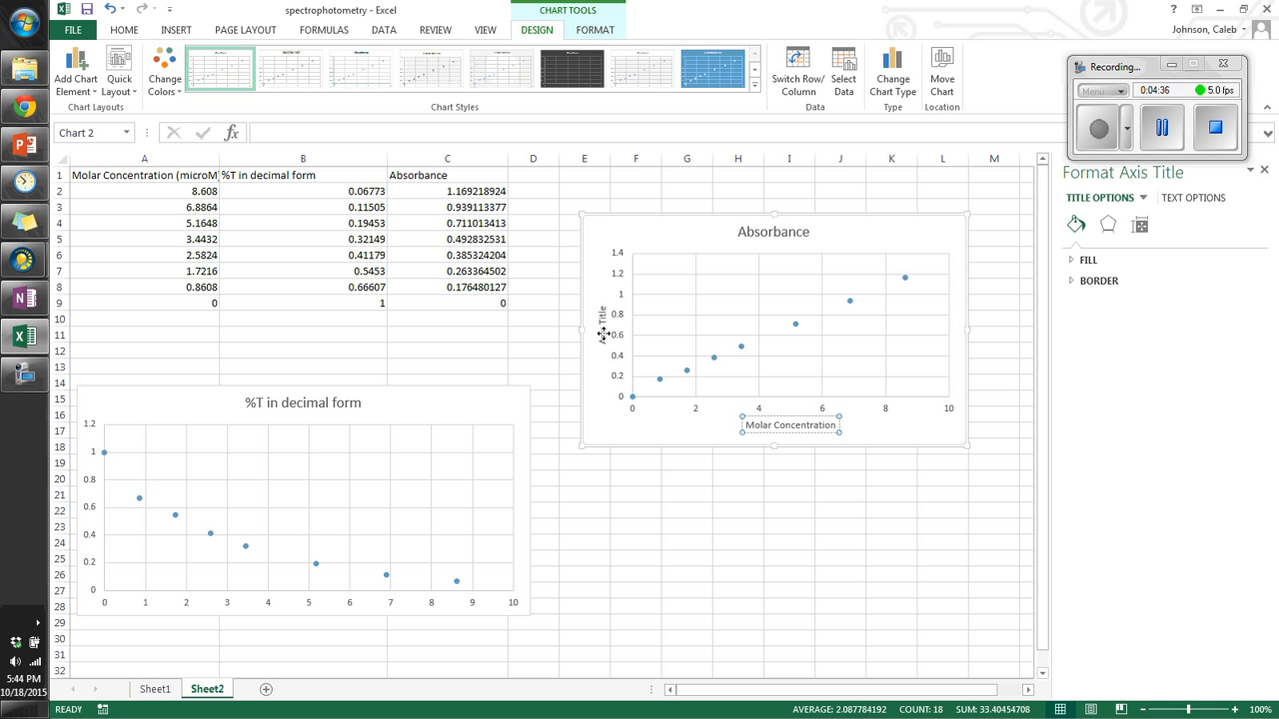
Step: Title the vertical axis Absorbance and retitle the chart Absorbance vs Molar Concentration
triple_click(602, 333)
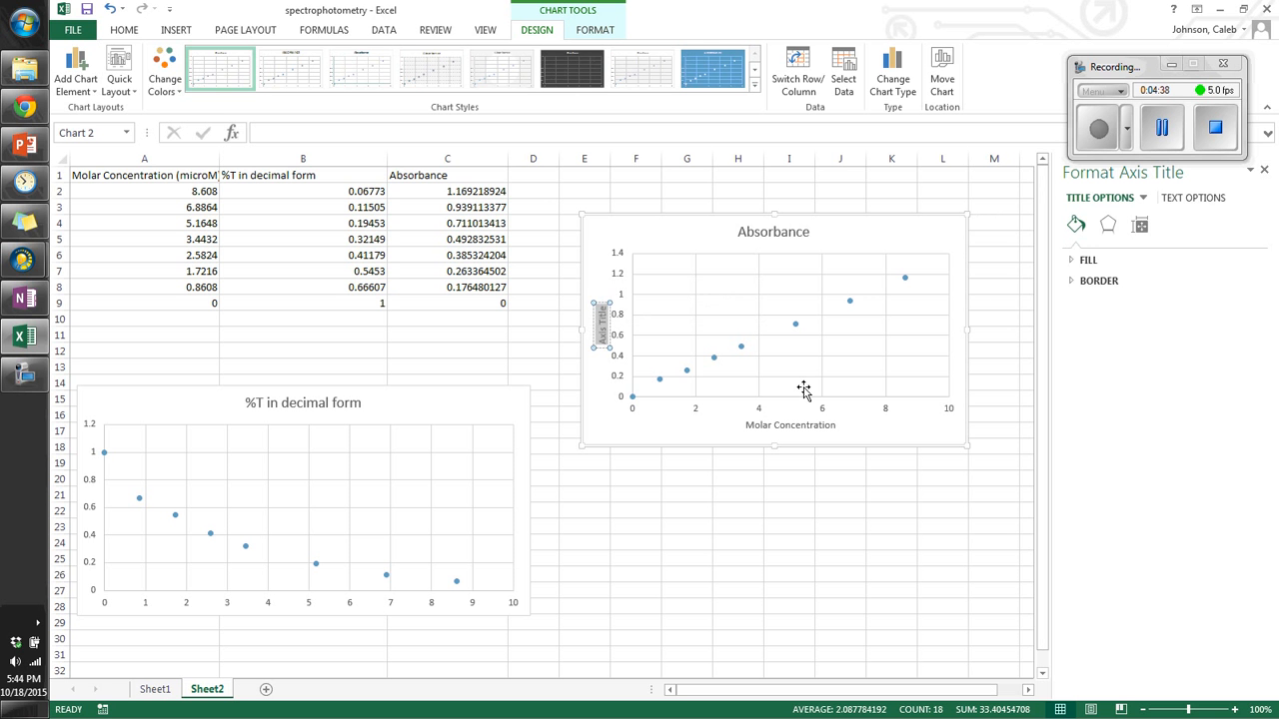
text(Absorbance)
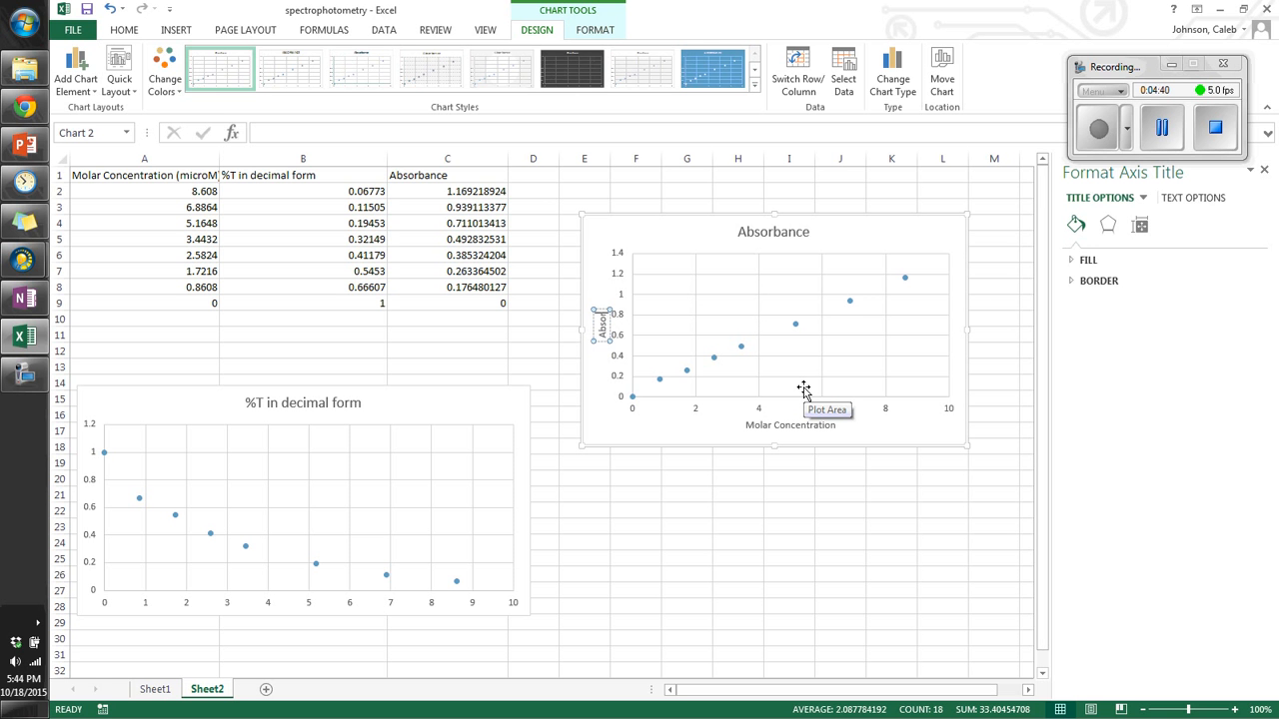
click(808, 233)
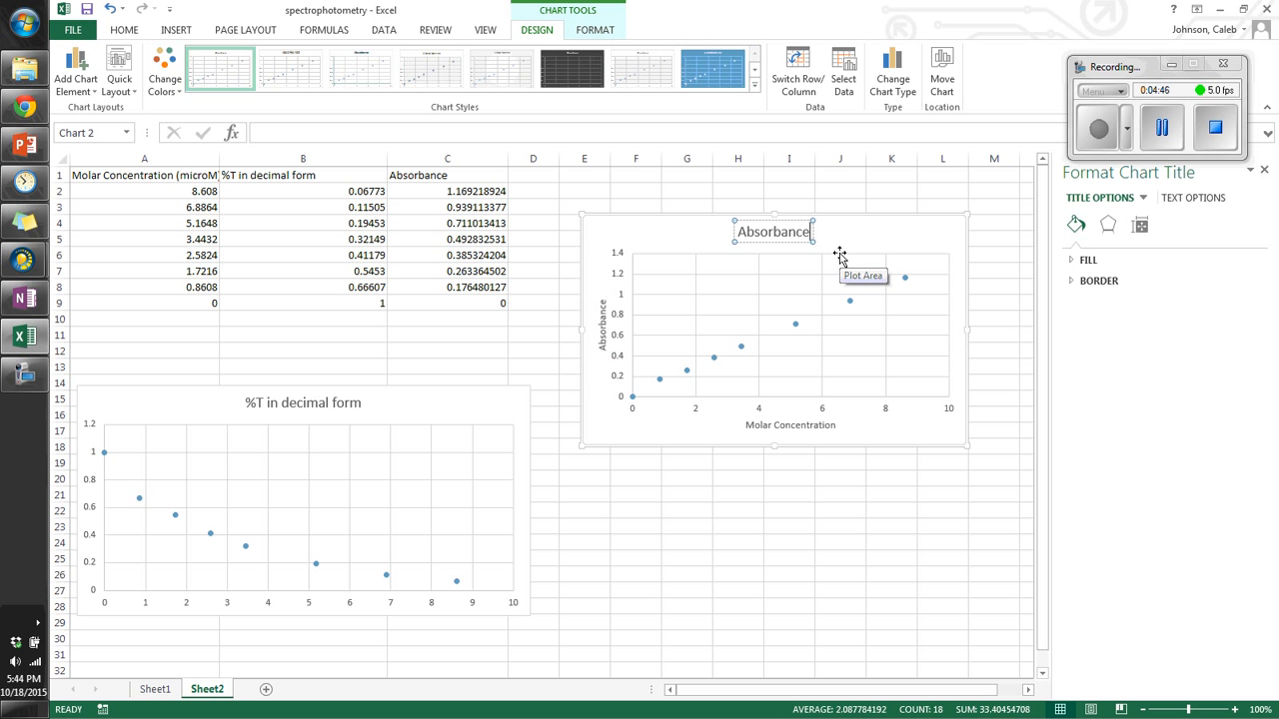
text(v)
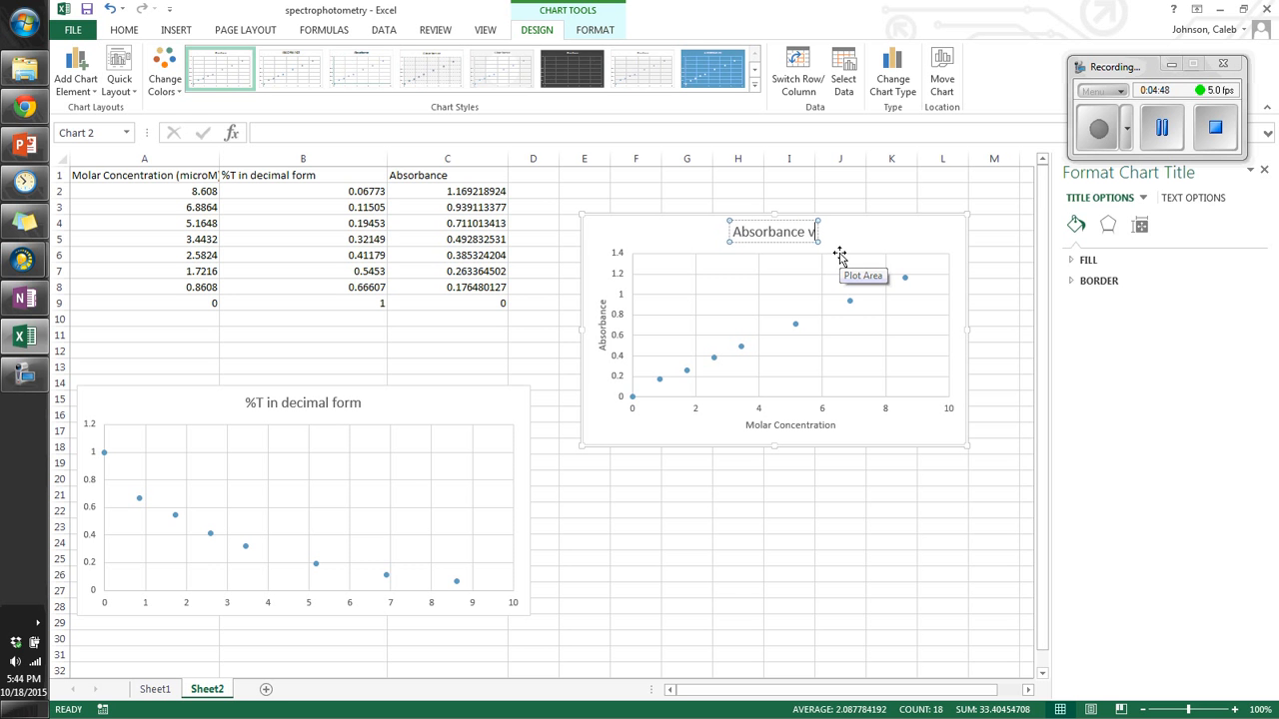
text(s Molar C)
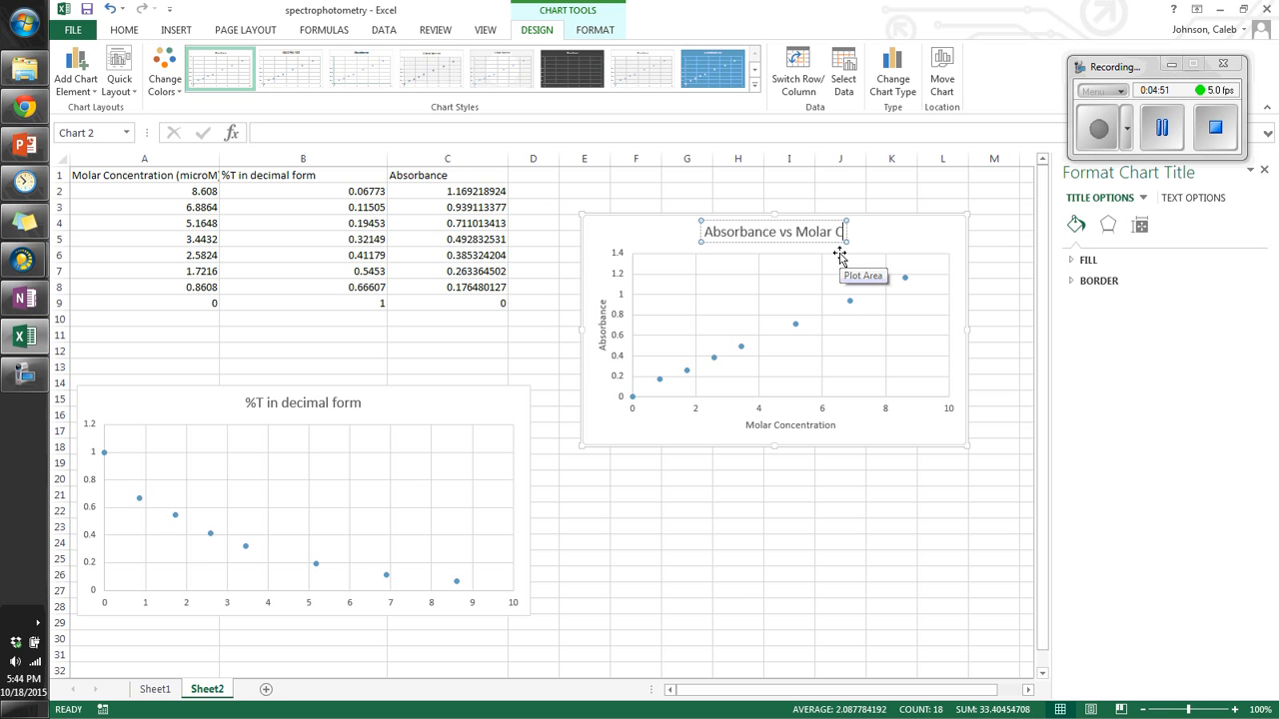
text(oncentration)
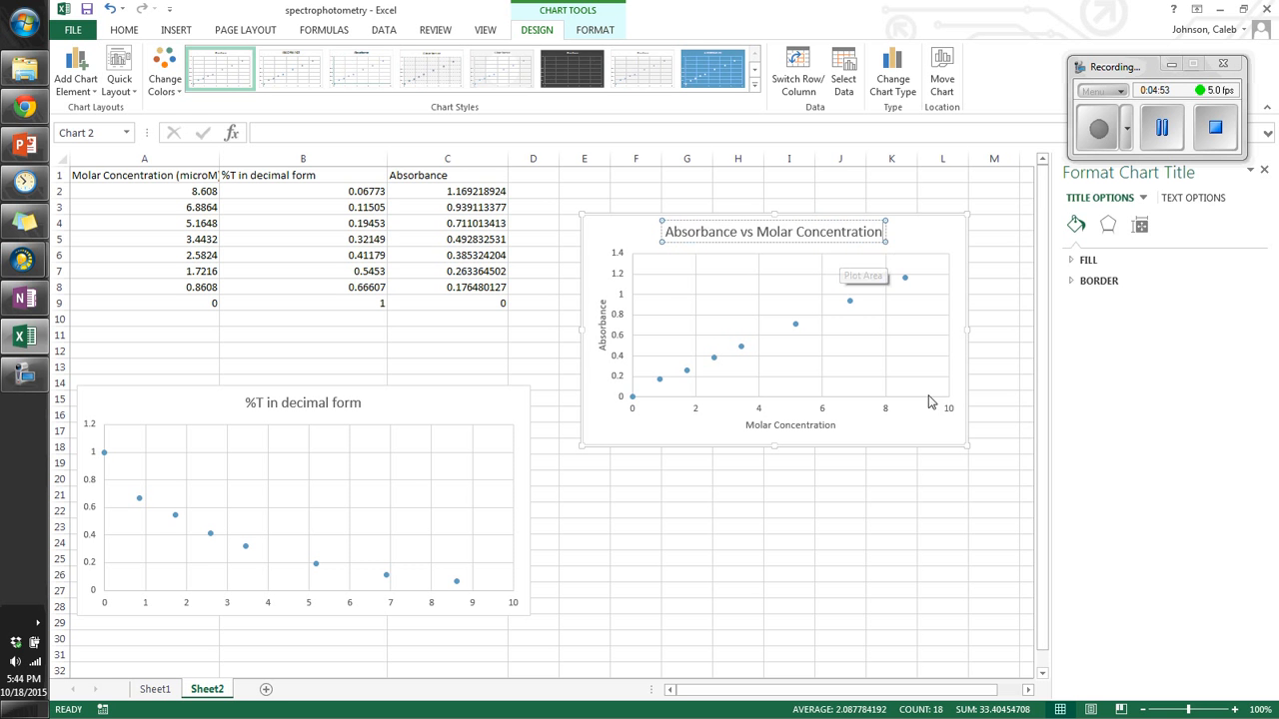
click(939, 427)
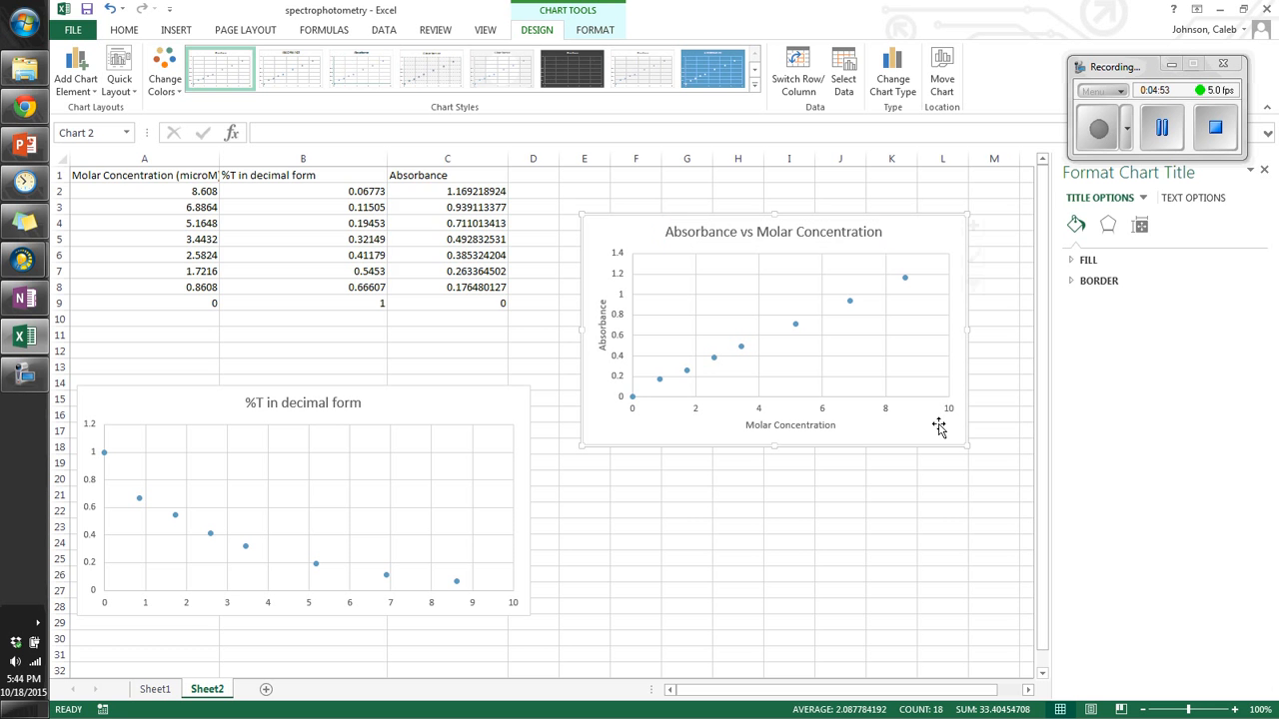
click(832, 425)
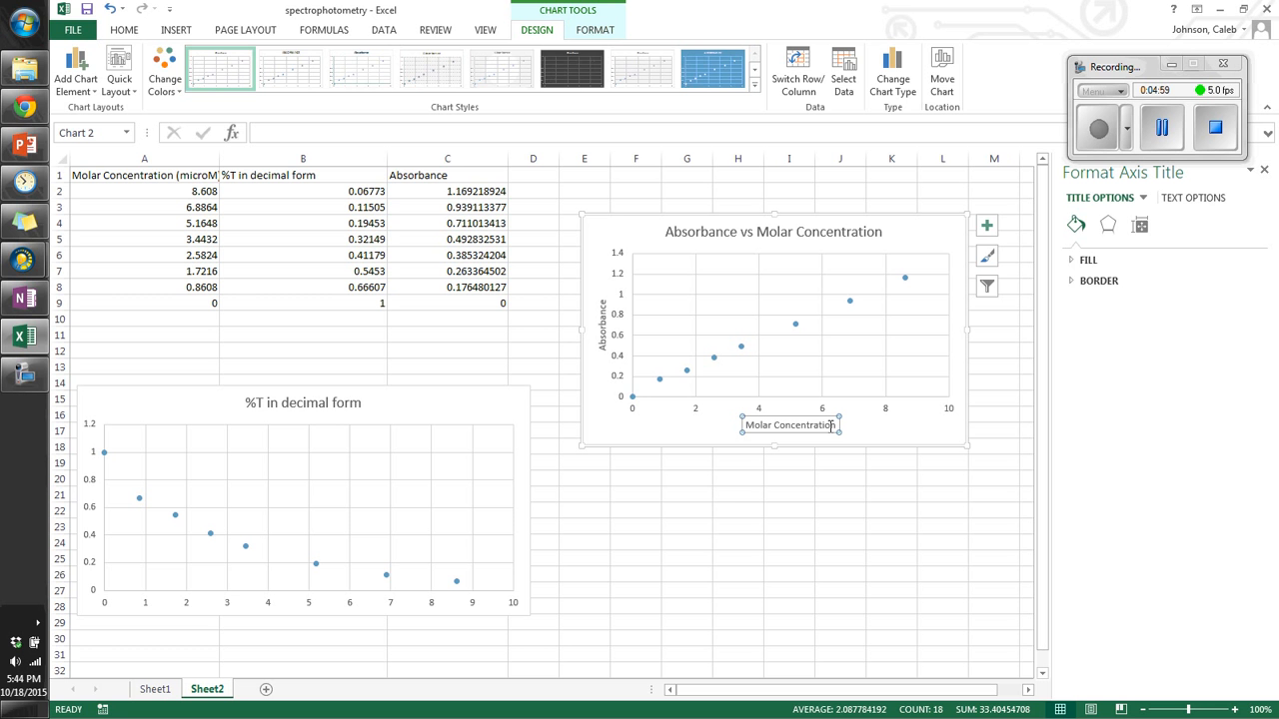
Step: Move the absorbance chart left, over the data columns
click(175, 32)
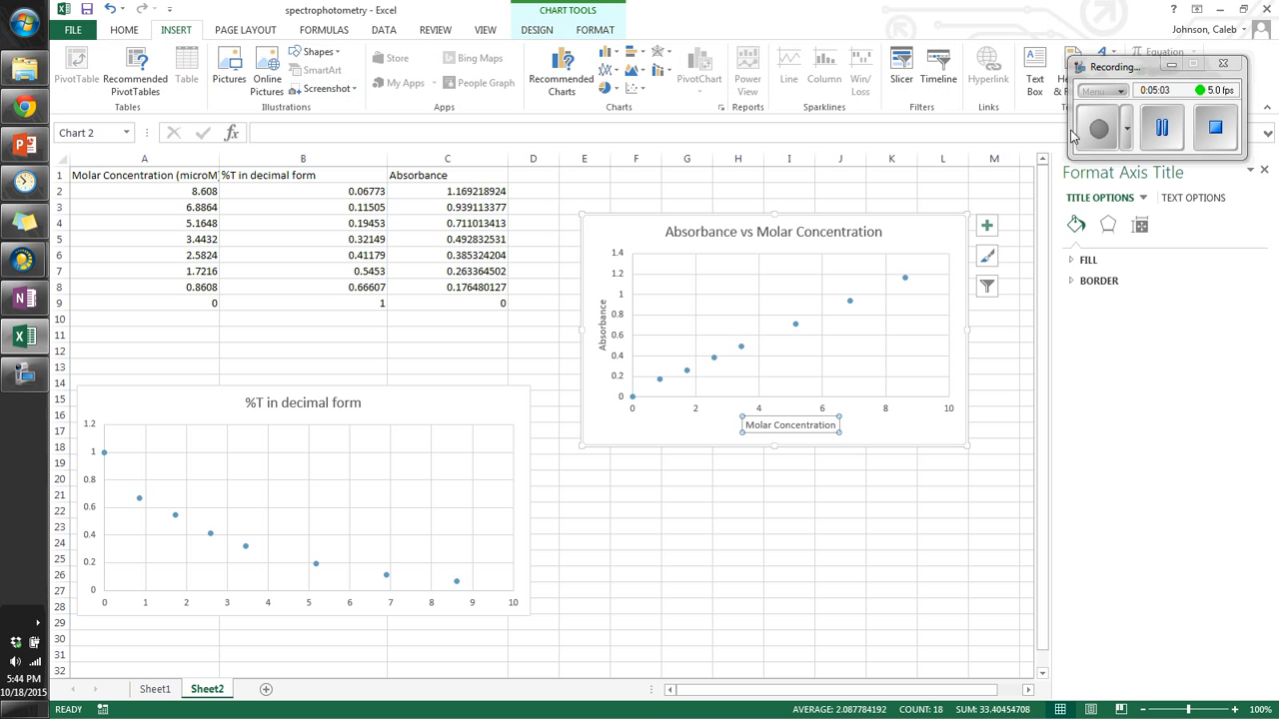
click(983, 400)
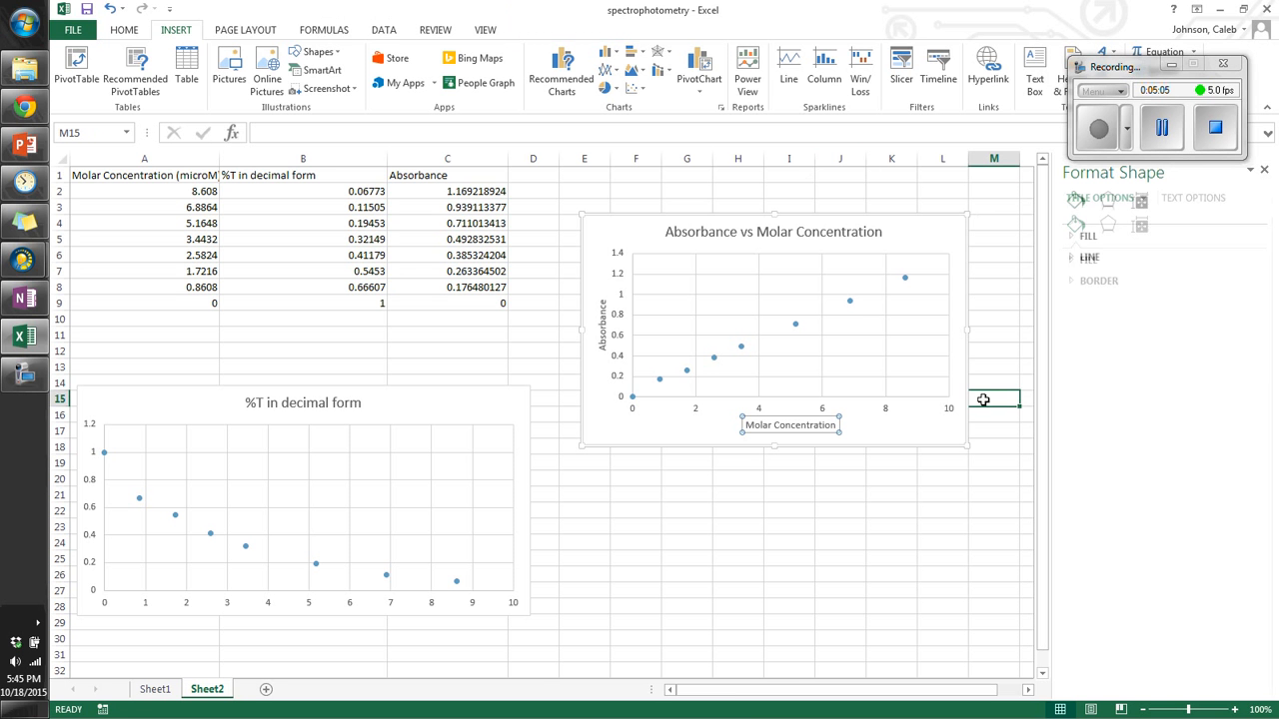
click(950, 244)
drag(956, 223, 739, 245)
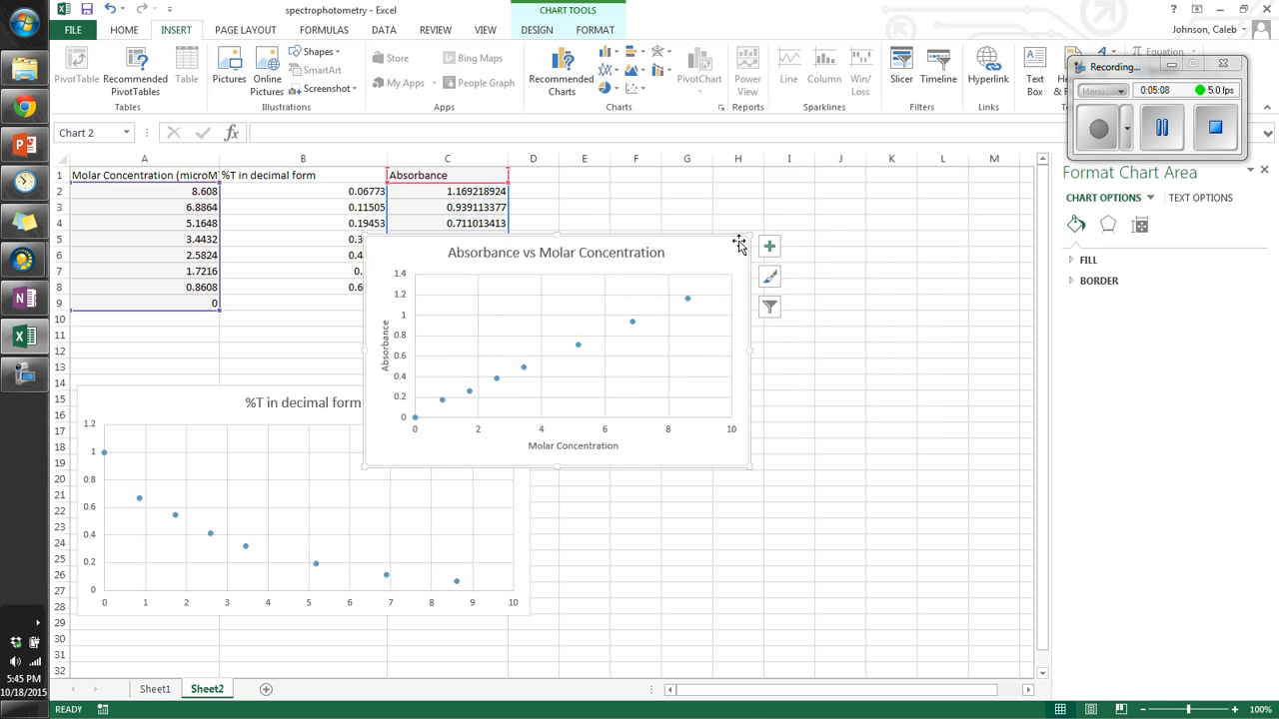
Step: Add a linear trendline to the absorbance series, display its equation on the chart, and place the label below the line
click(633, 321)
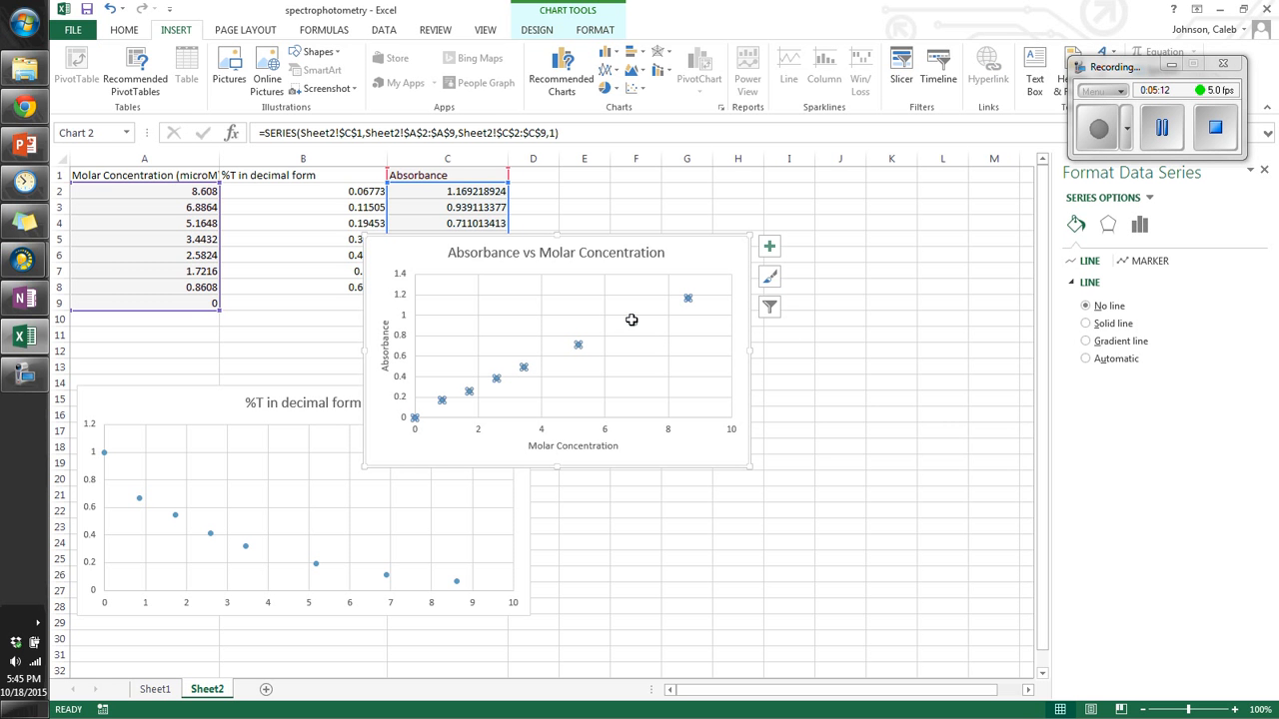
right_click(631, 322)
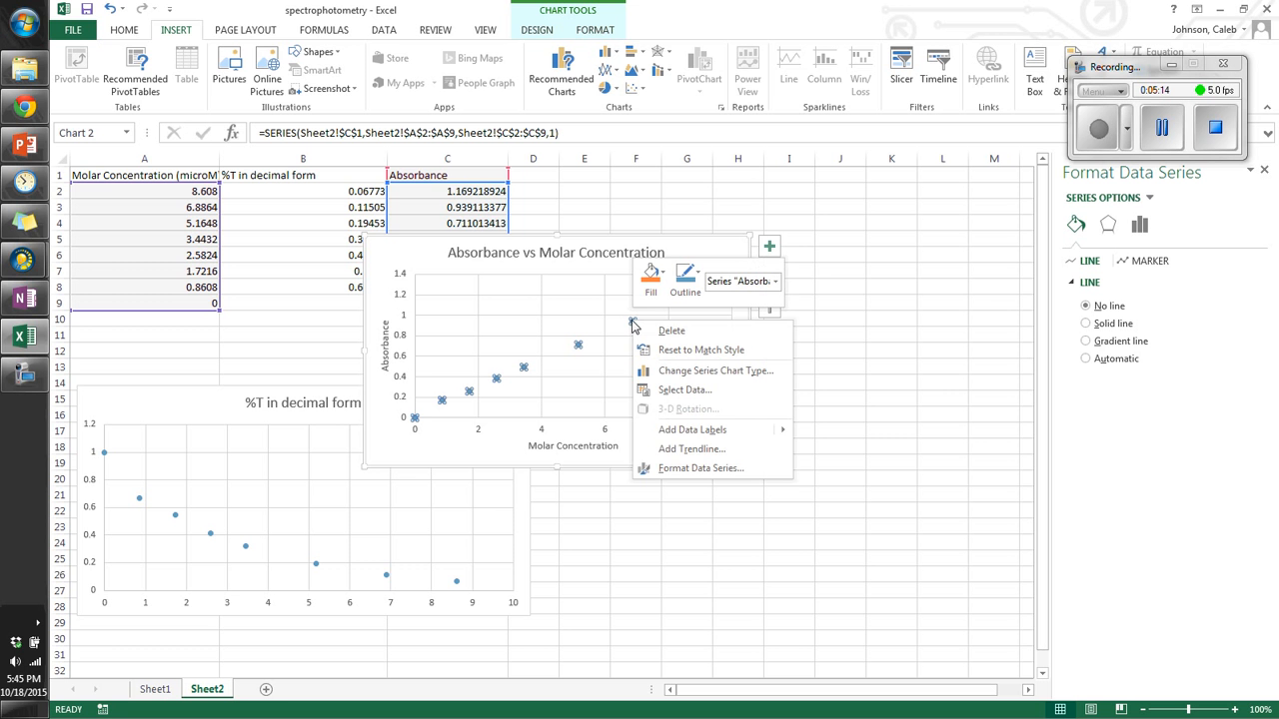
click(685, 451)
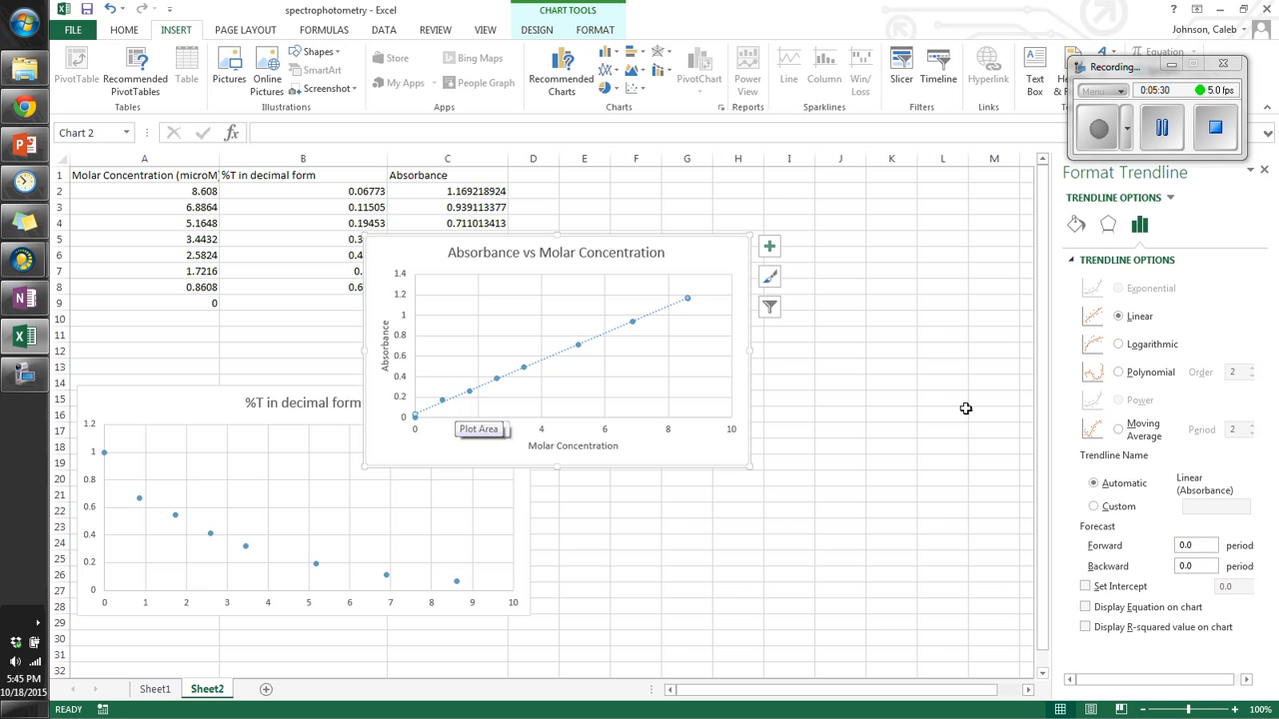
click(1107, 589)
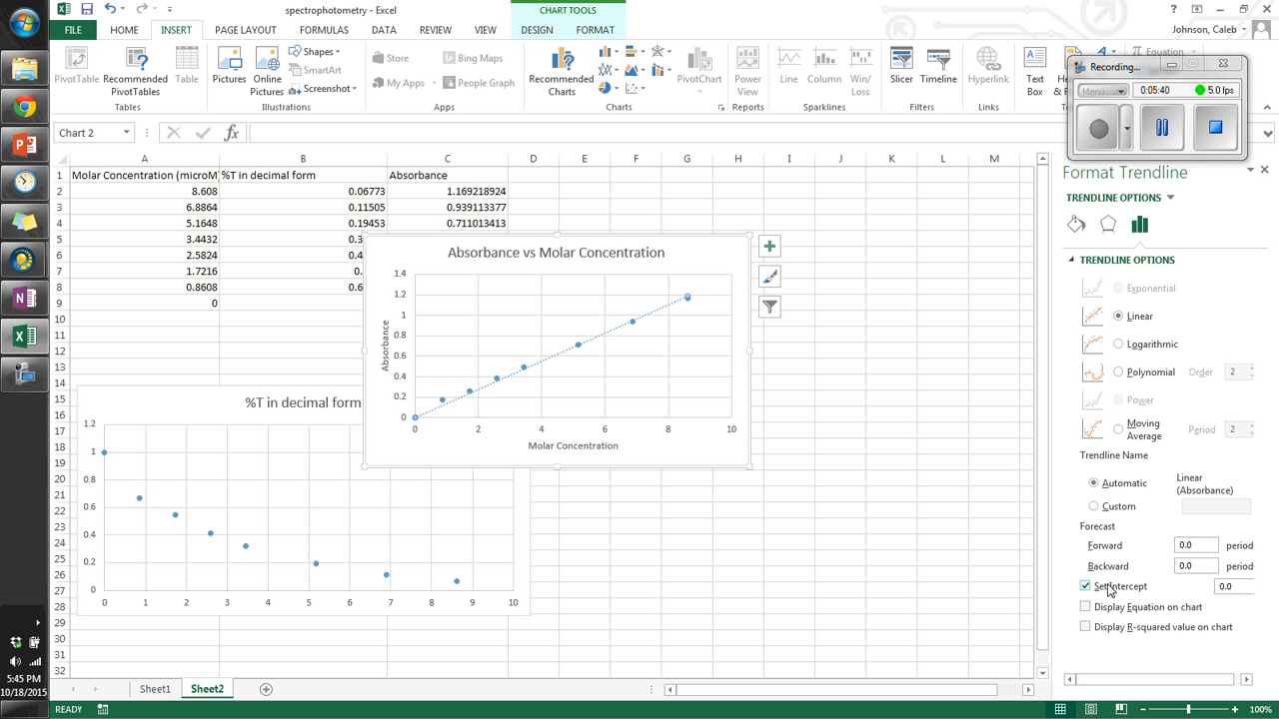
click(1108, 590)
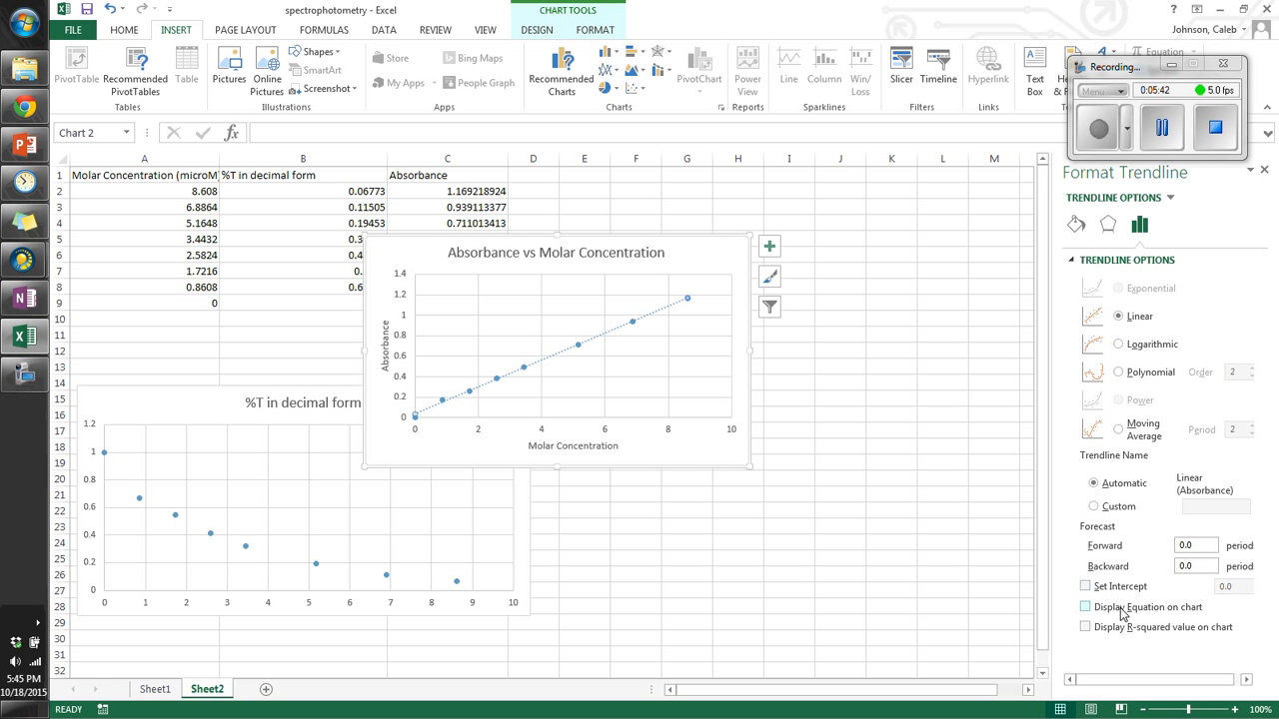
click(1121, 611)
drag(641, 297, 644, 351)
click(839, 370)
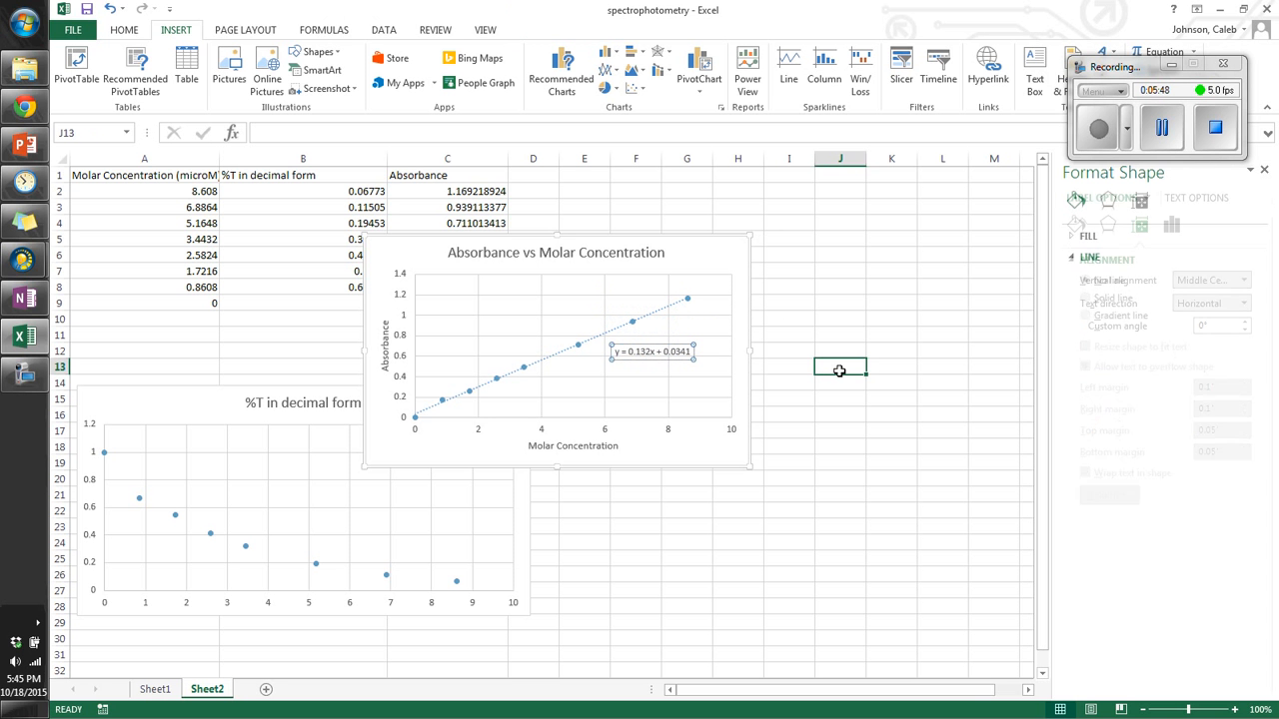
Step: Copy the Transmittance of Powerade label and 0.4801 value from Sheet1 into G1:G2 on Sheet2
click(155, 692)
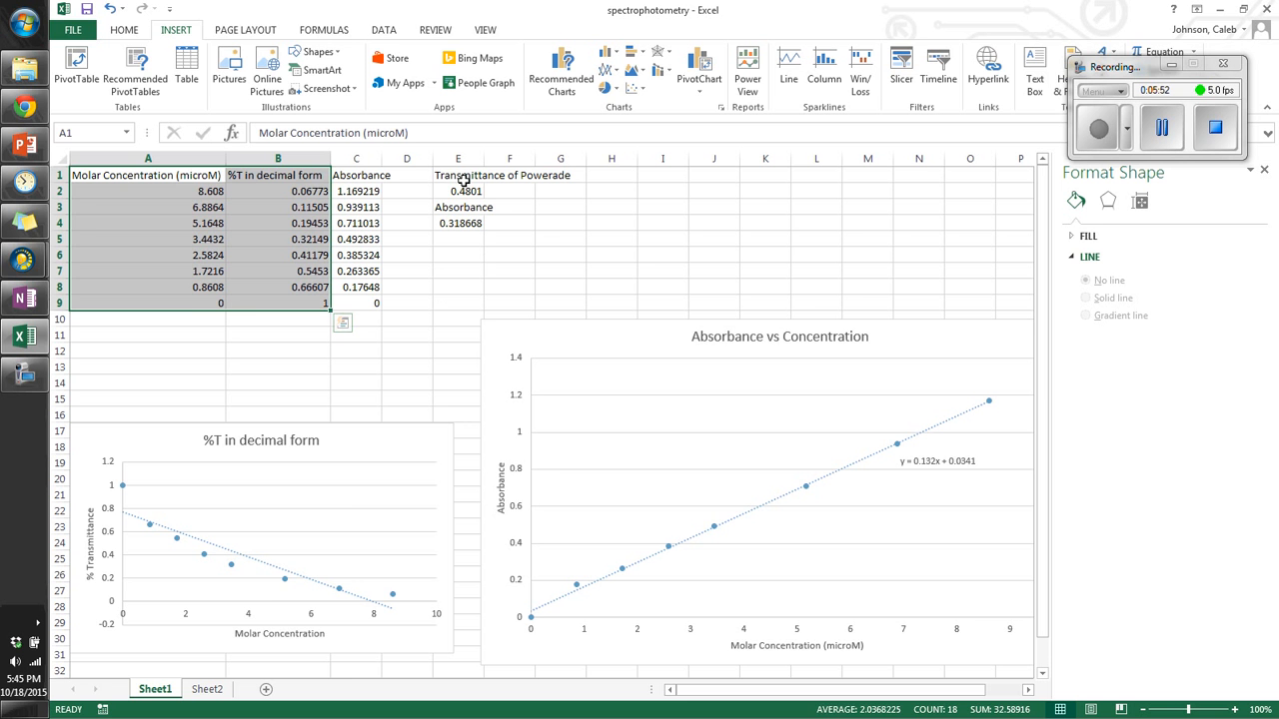
drag(463, 180, 459, 190)
key(ctrl+c)
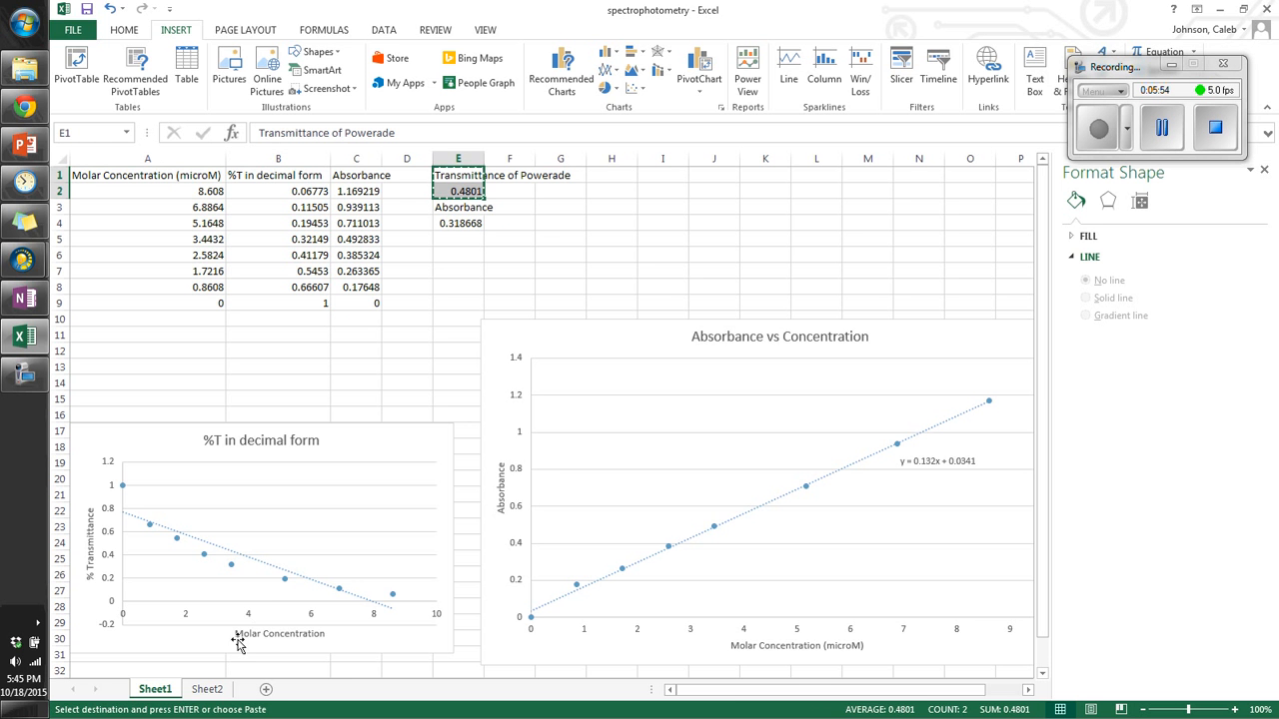
click(206, 690)
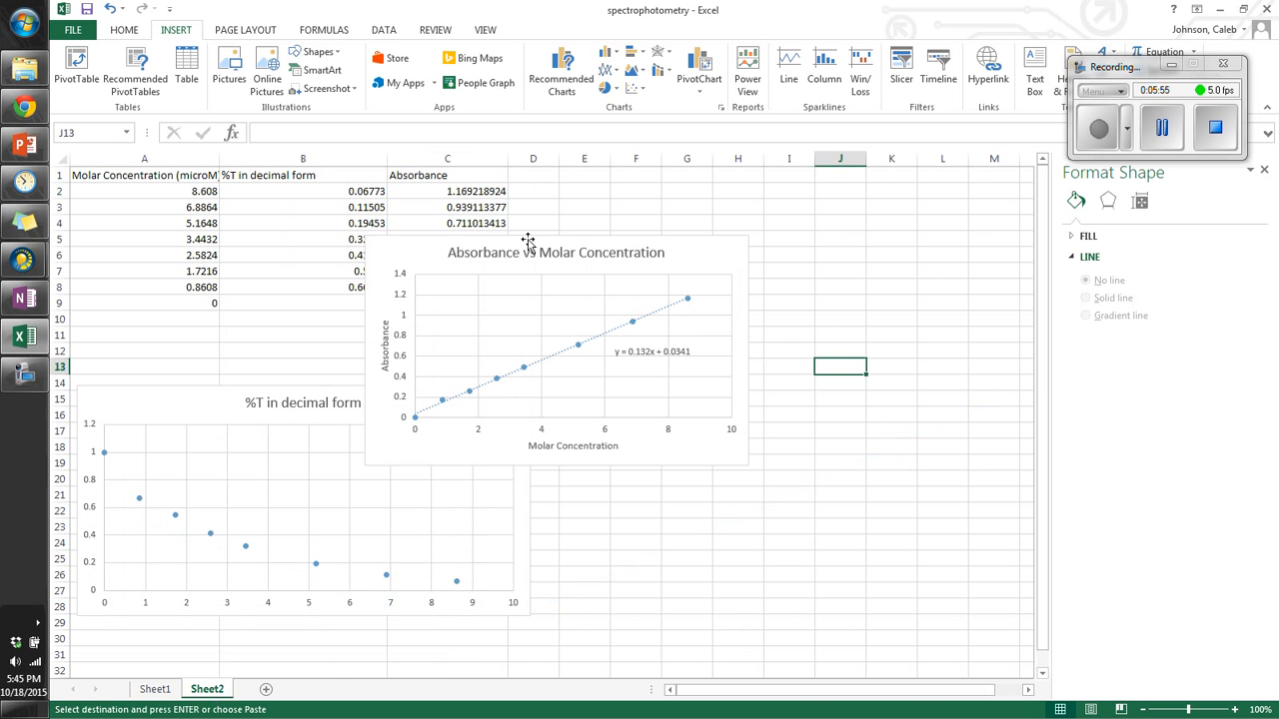
click(691, 177)
key(ctrl+v)
click(837, 209)
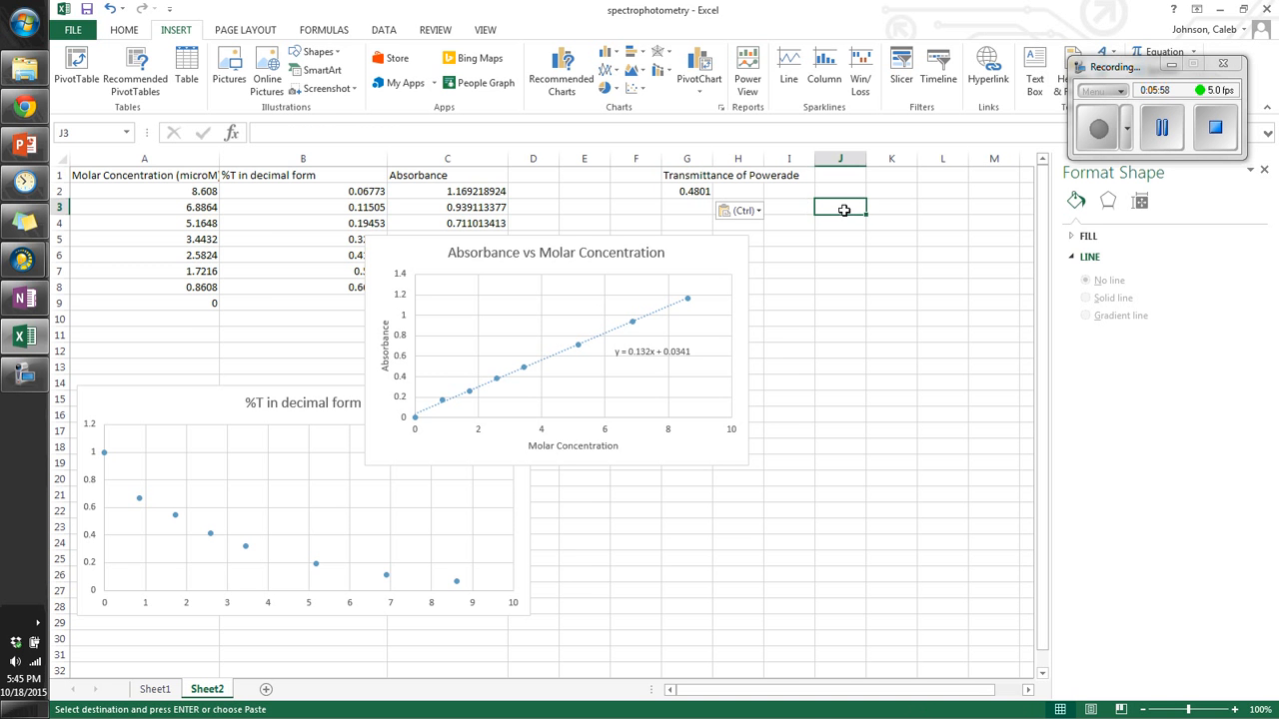
Step: Move the absorbance chart down over the %T chart in the lower left
click(717, 243)
drag(717, 242, 446, 401)
Step: Label G3 Absorbance and compute the Powerade absorbance in G4 with =-log10(G2)
click(687, 204)
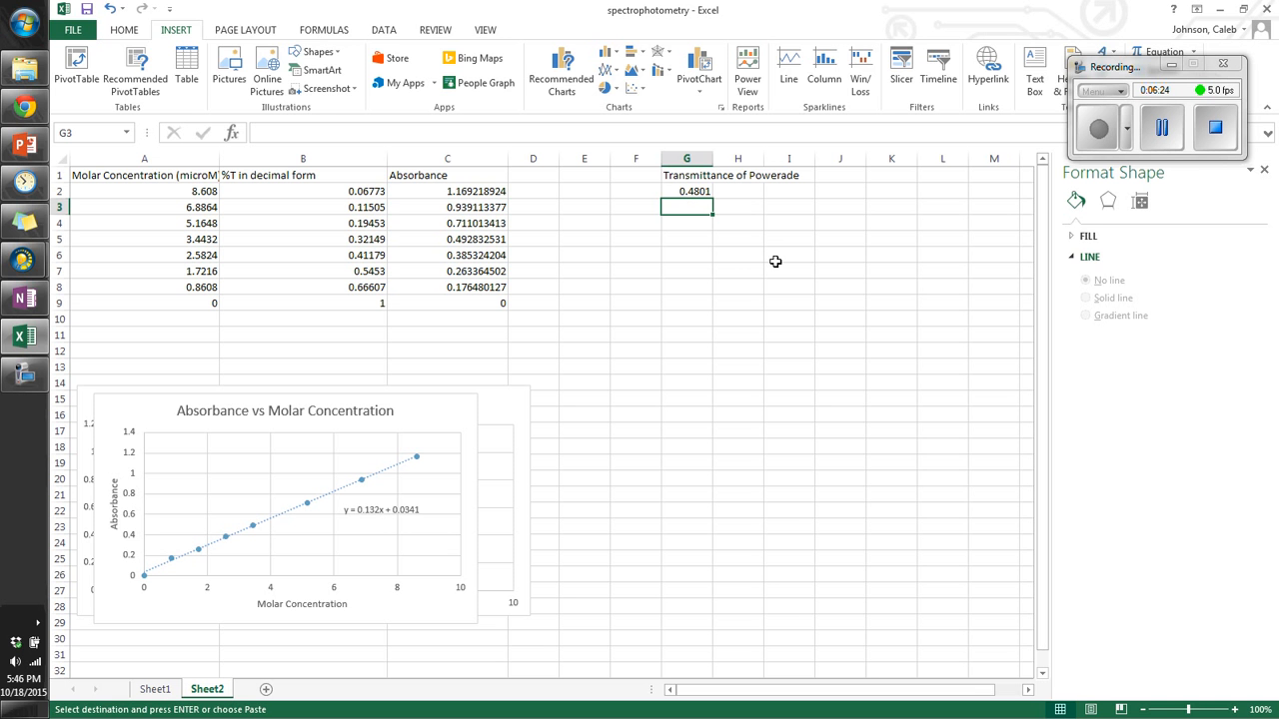
text(Absorbance)
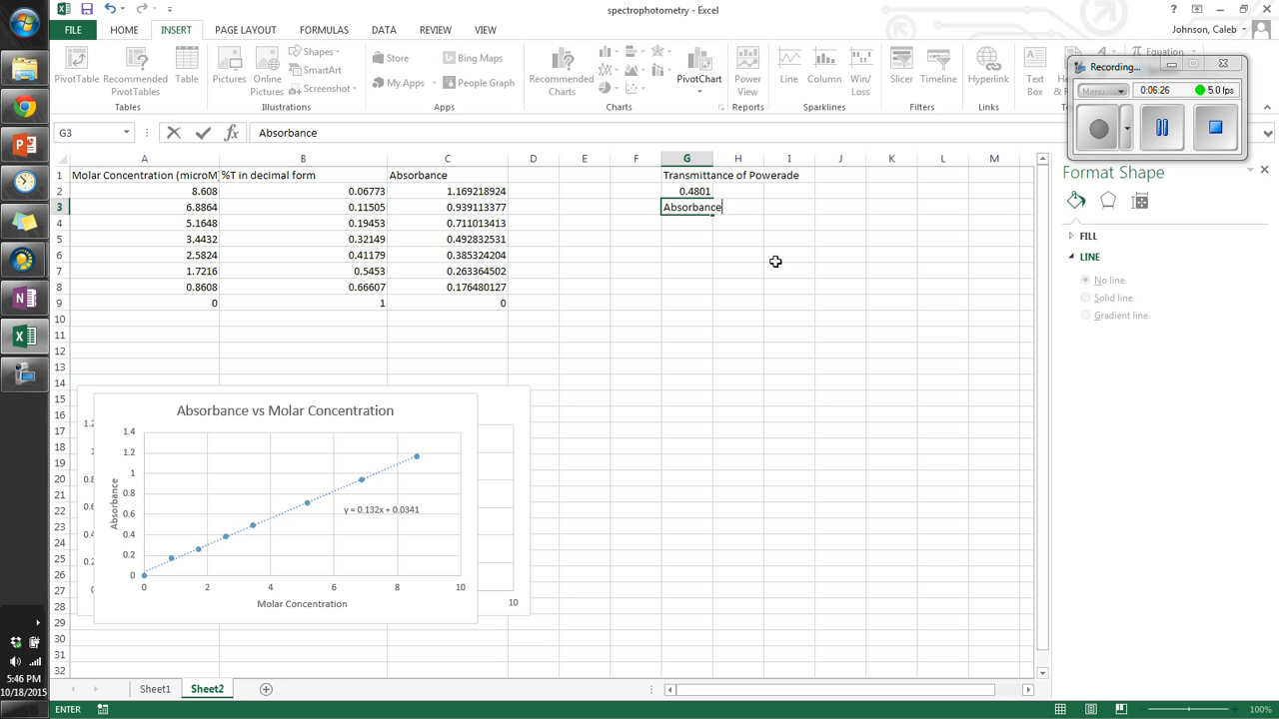
key(Return)
text(=-log10()
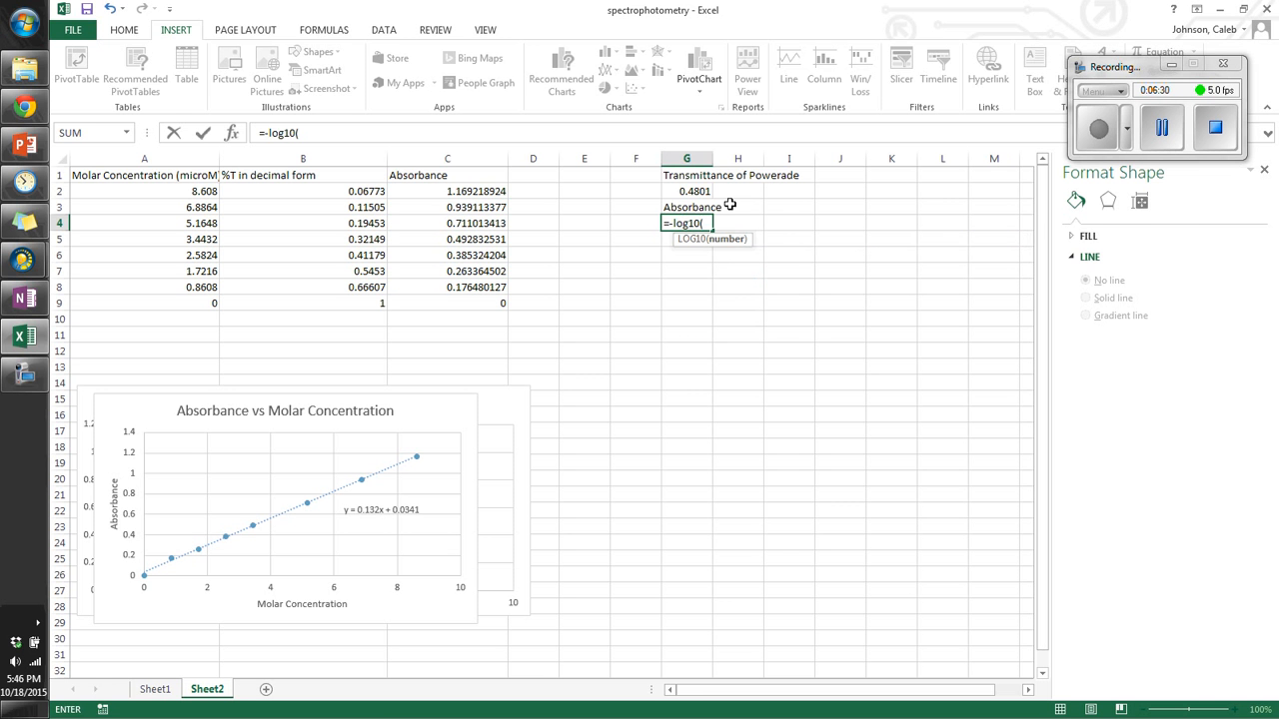
click(692, 190)
text())
key(Return)
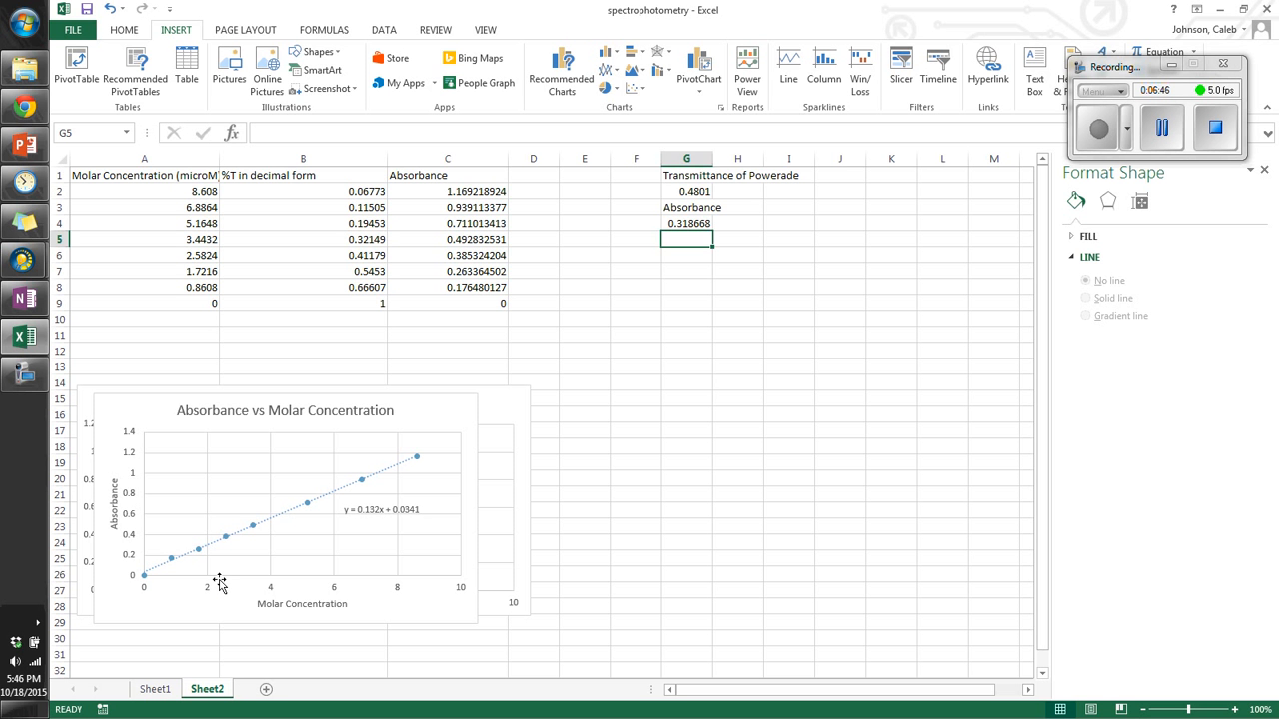
Step: Enter the trendline equation y=0.132x+0.0341 as text in G6
click(688, 258)
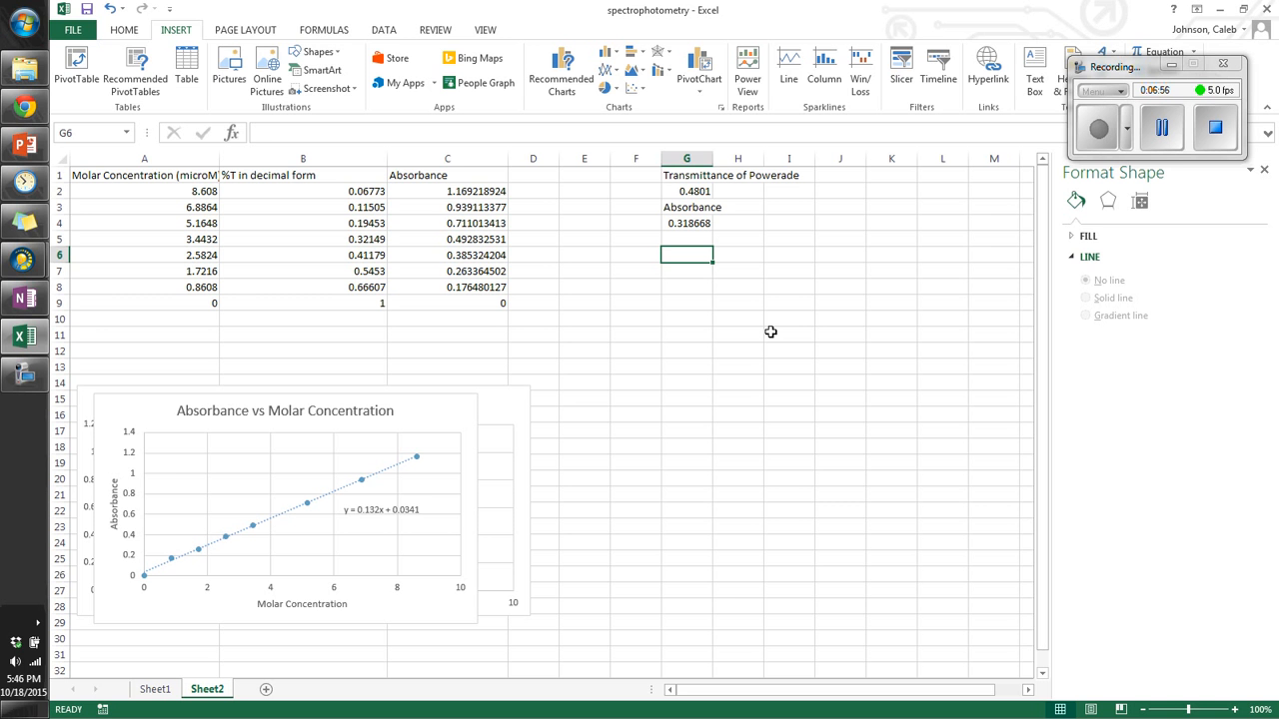
text(y)
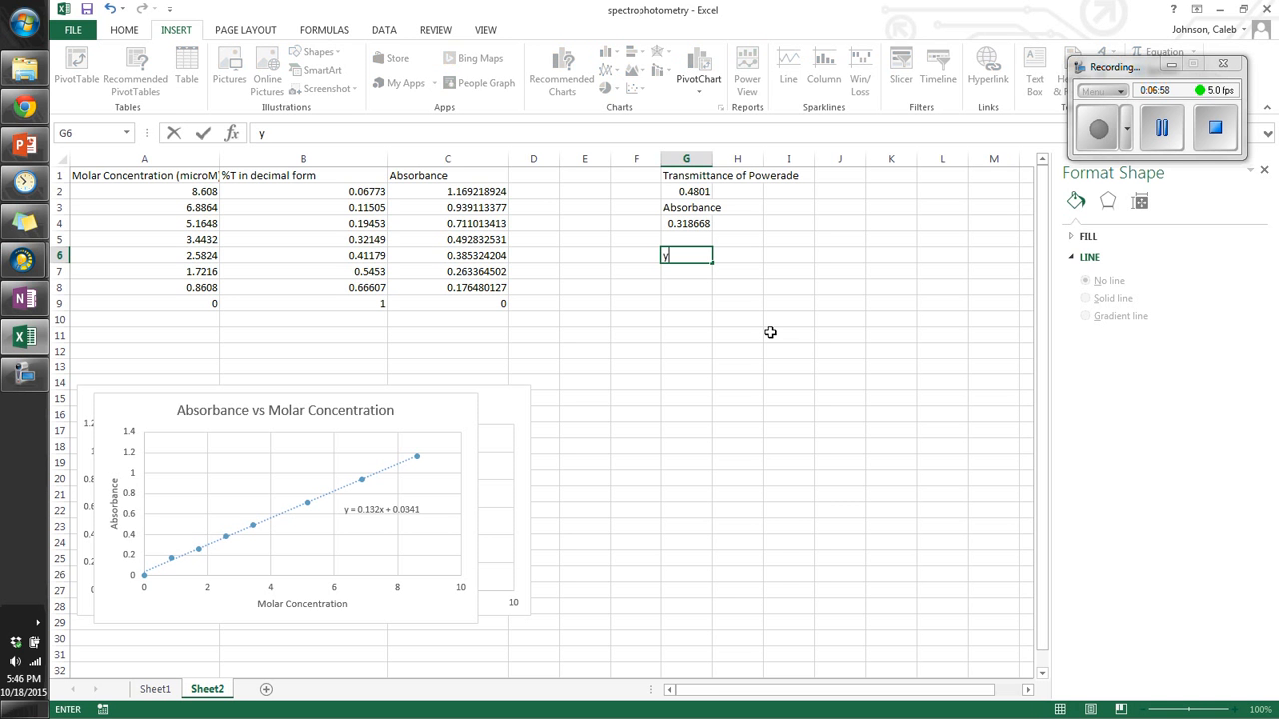
text(=0.132x+0.0341)
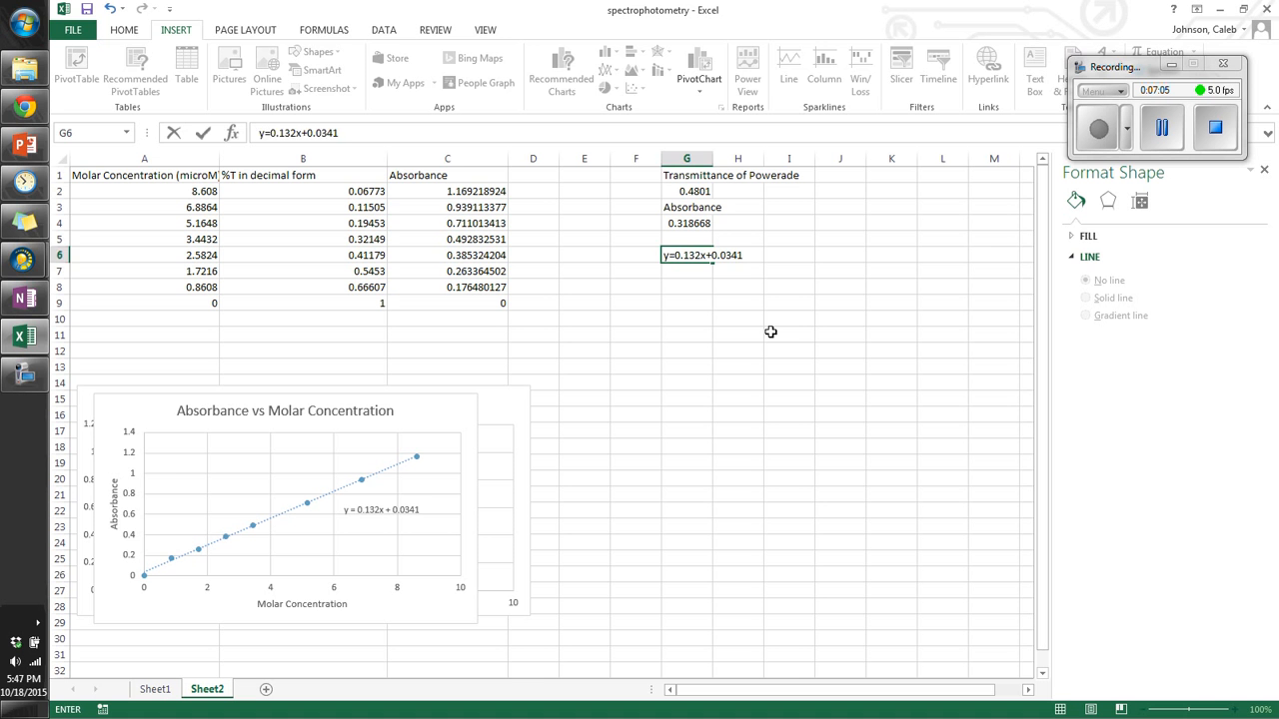
key(Return)
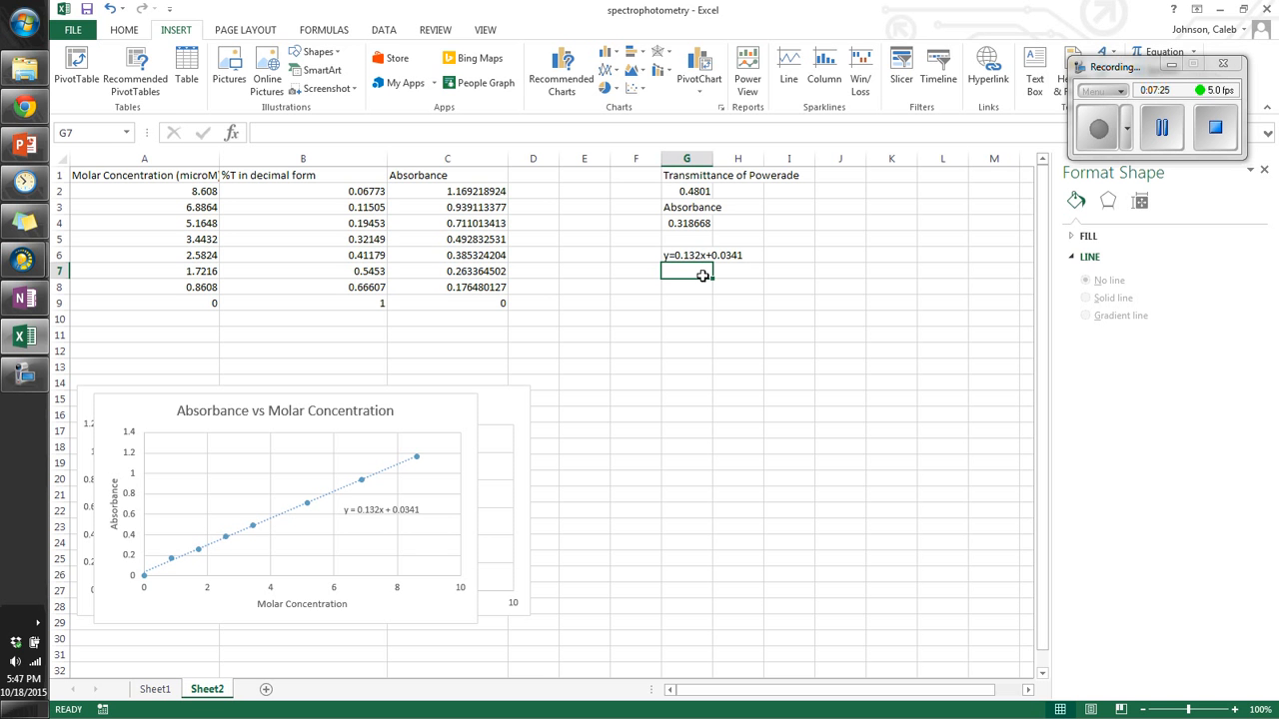
Step: Calculate the Powerade concentration in G7 with the formula =0.318668-0.0341/0.132
text(0)
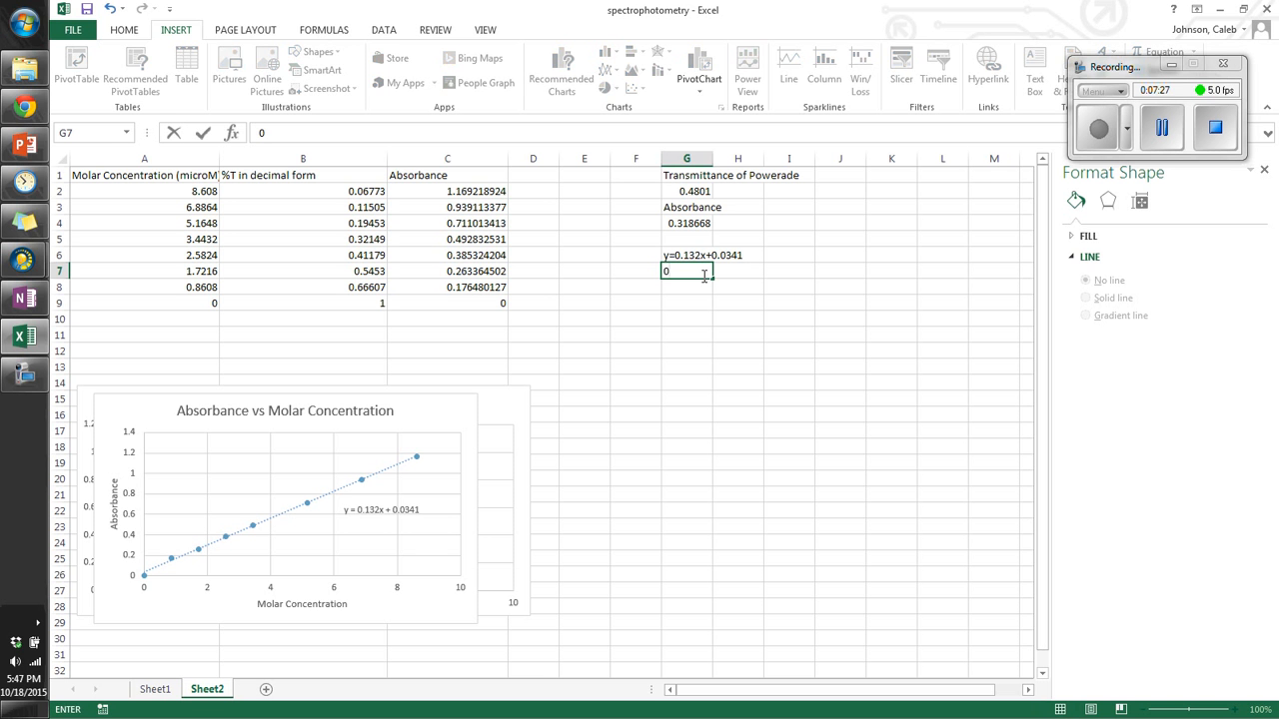
text(.318668-0.0341)
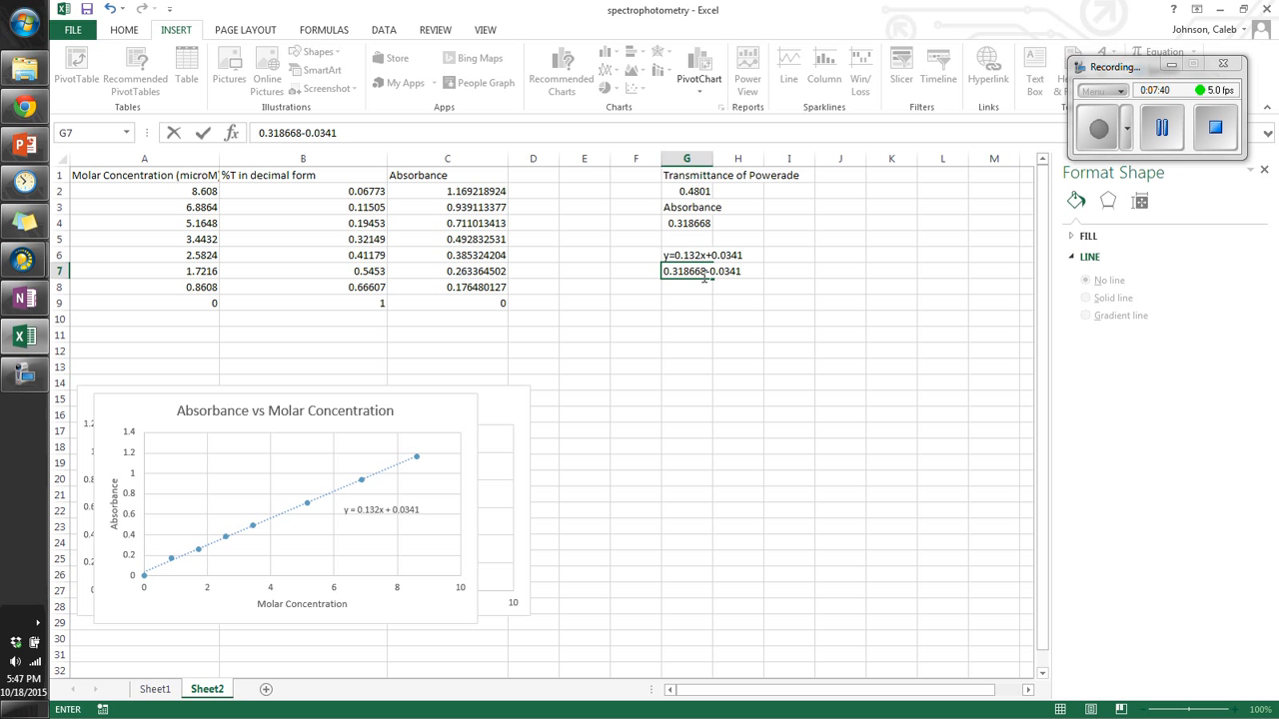
text(/0.132)
key(Home)
click(702, 276)
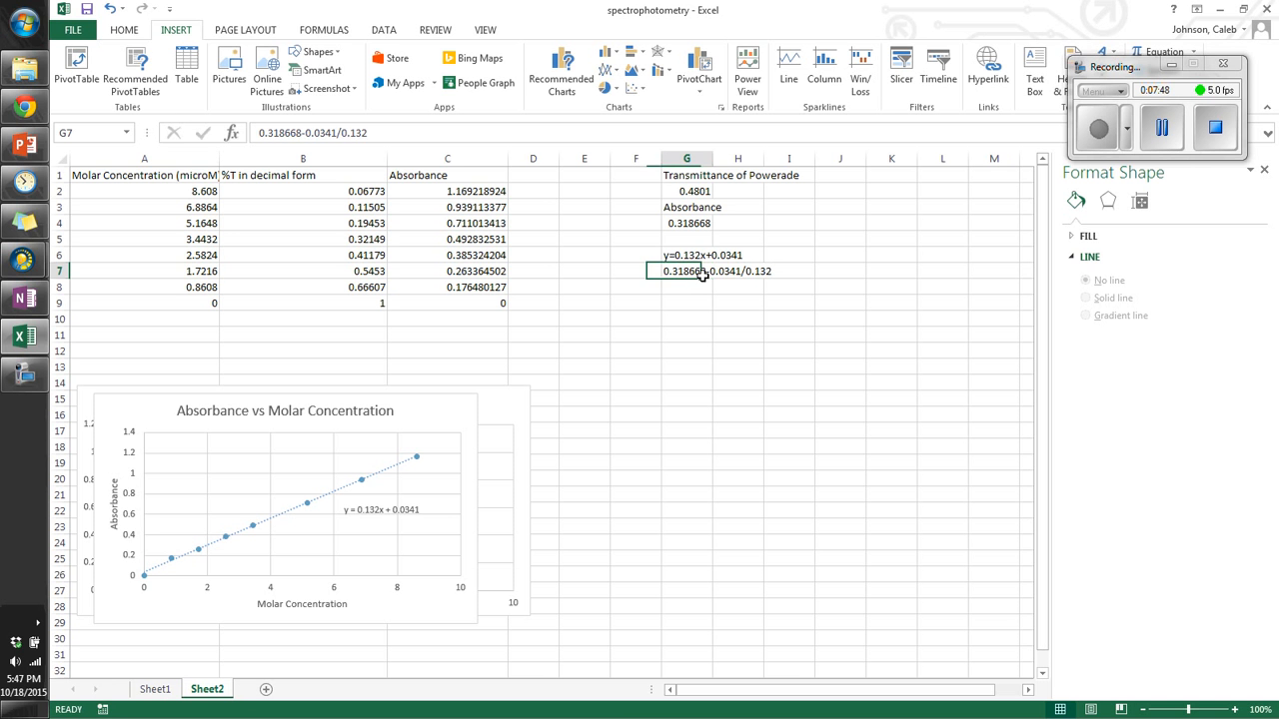
double_click(666, 271)
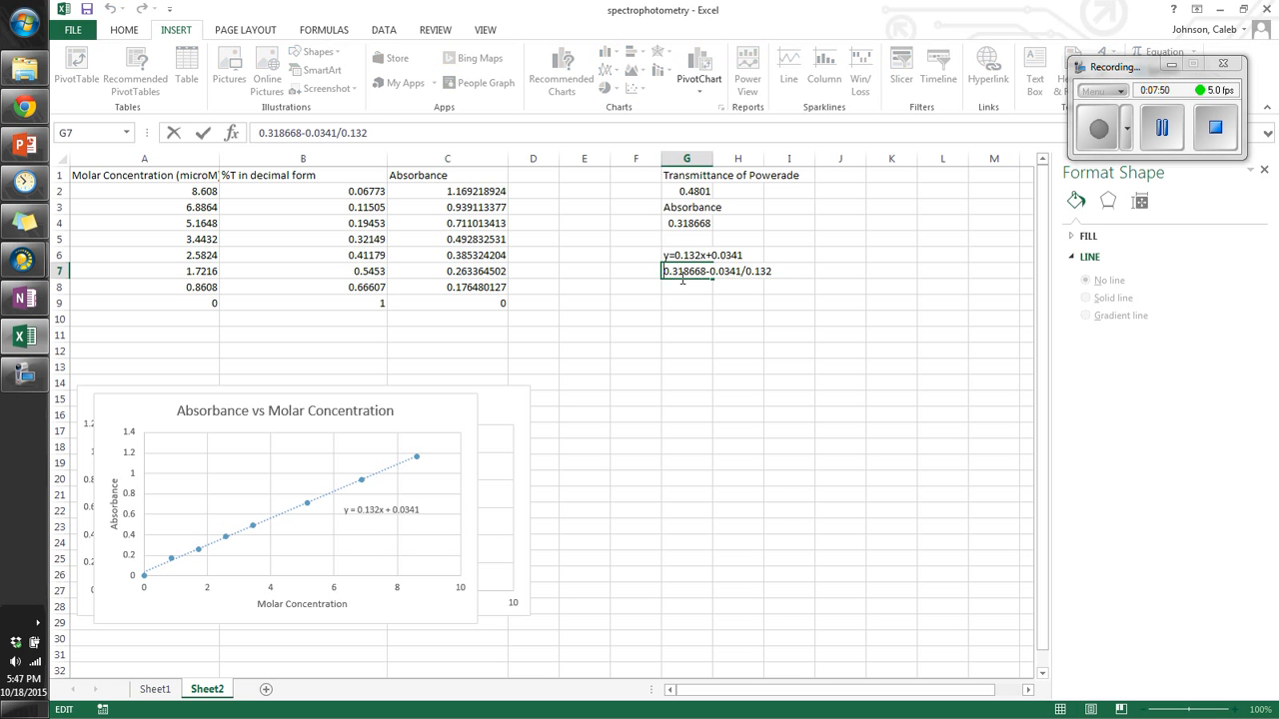
text(=)
key(Return)
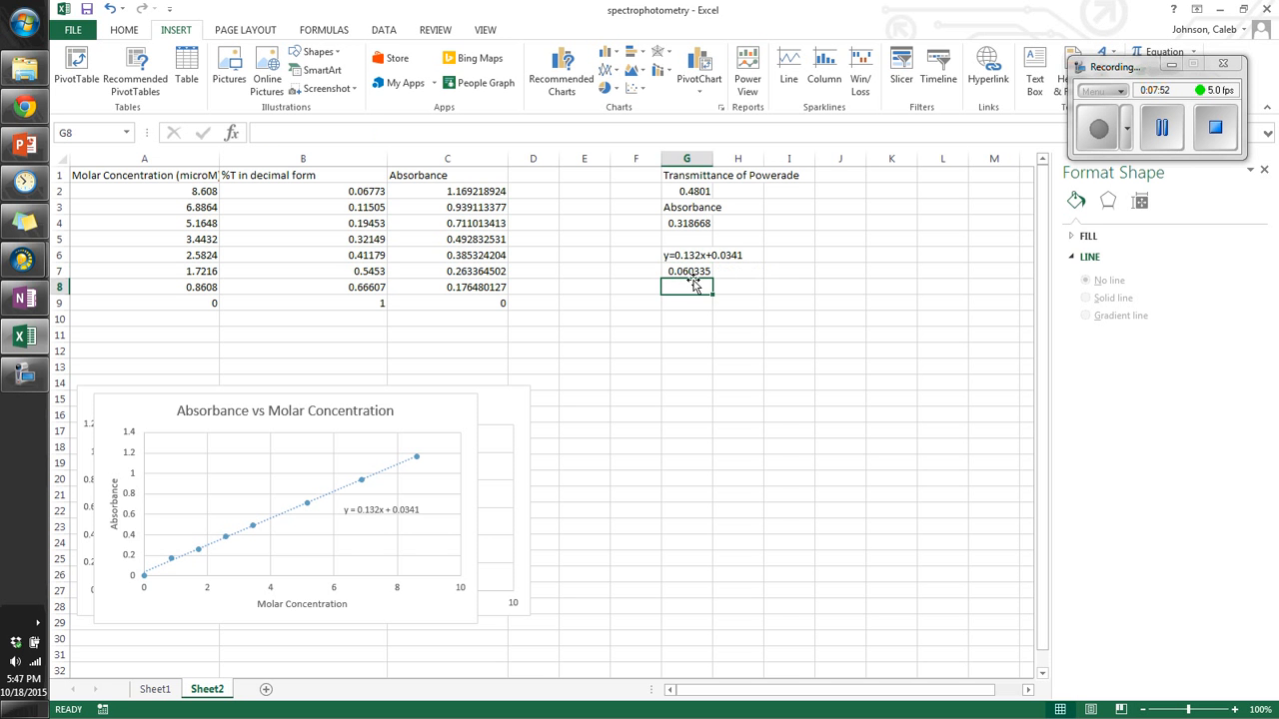
click(691, 270)
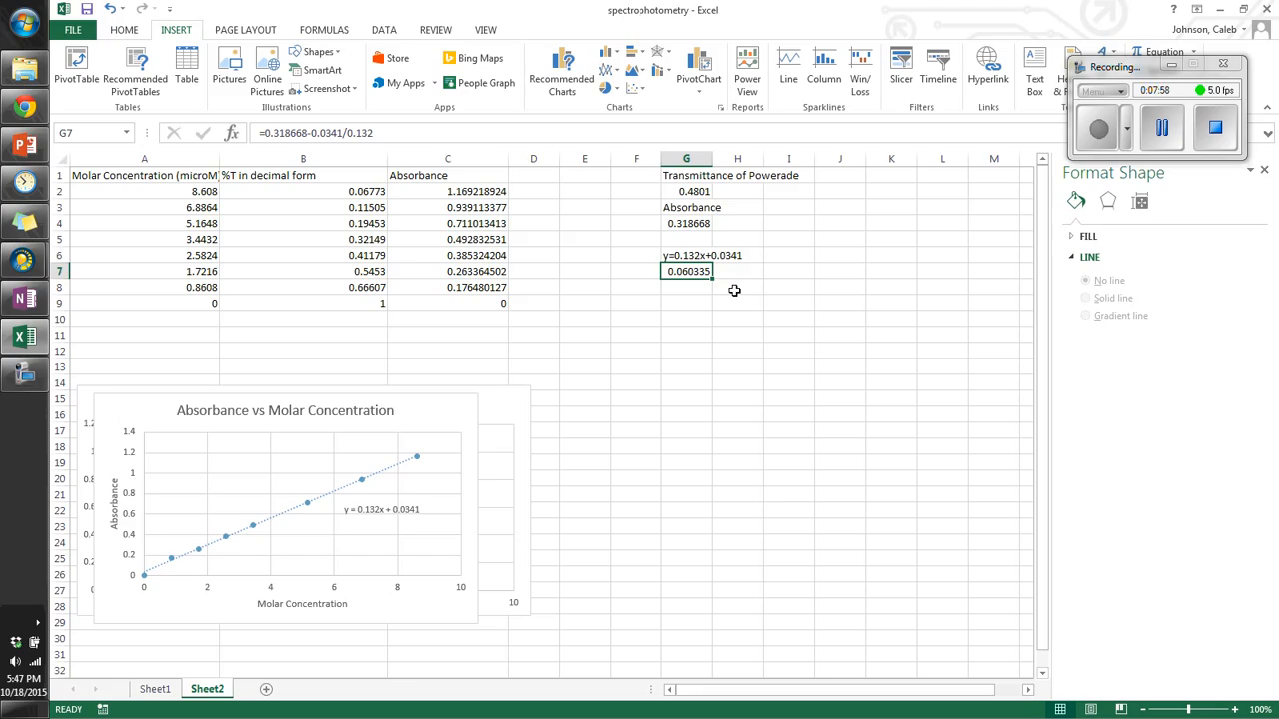
Step: Correct the G7 formula to =(0.318668-0.0341)/0.132 by adding parentheses around the subtraction
click(340, 131)
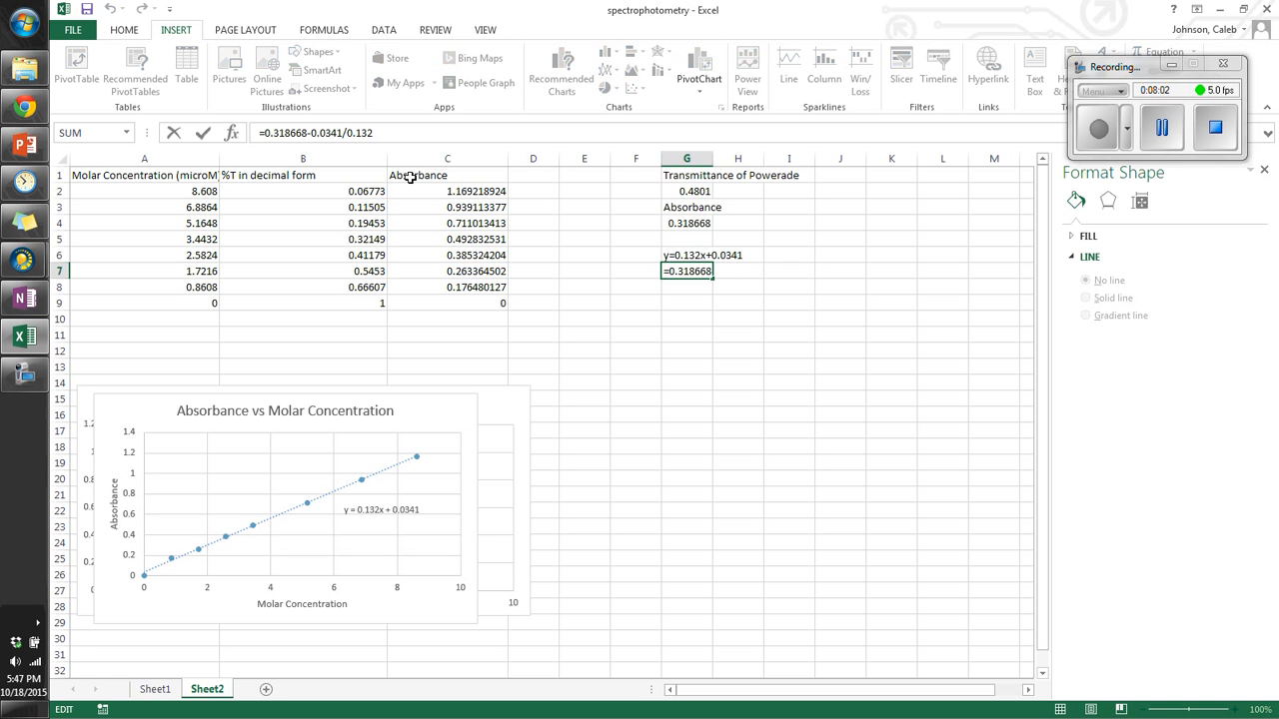
text())
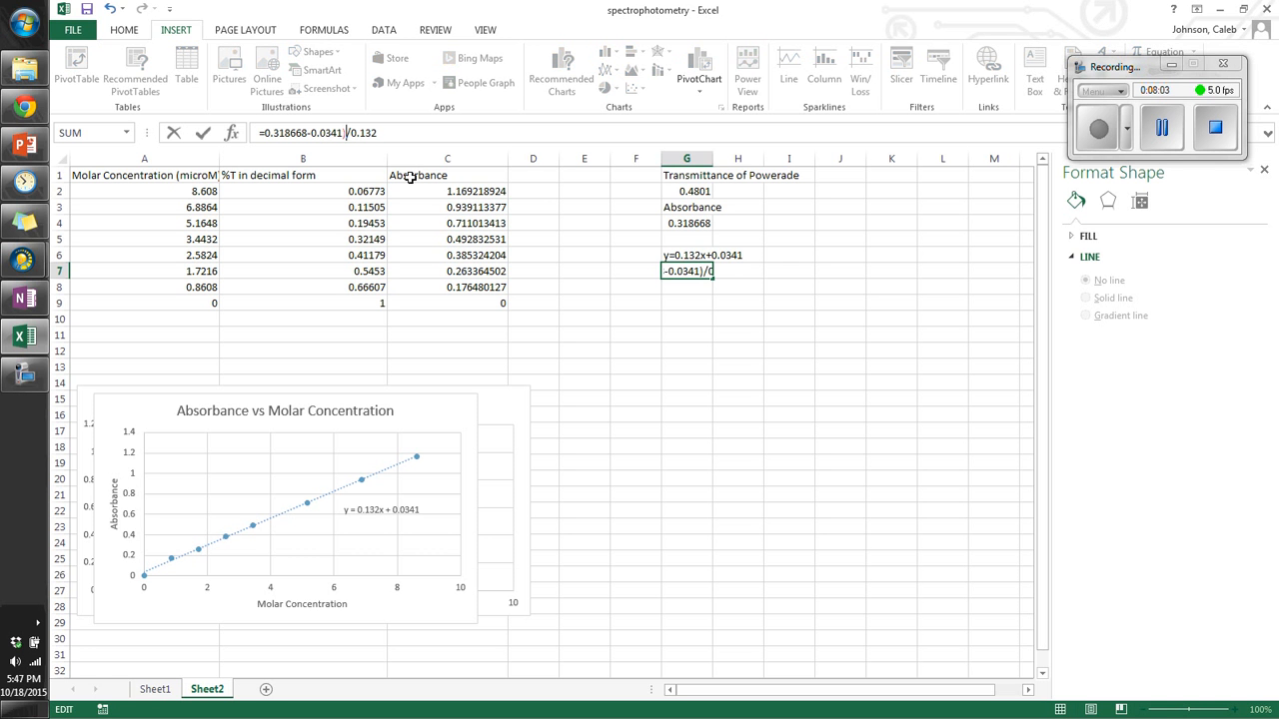
click(264, 133)
text(()
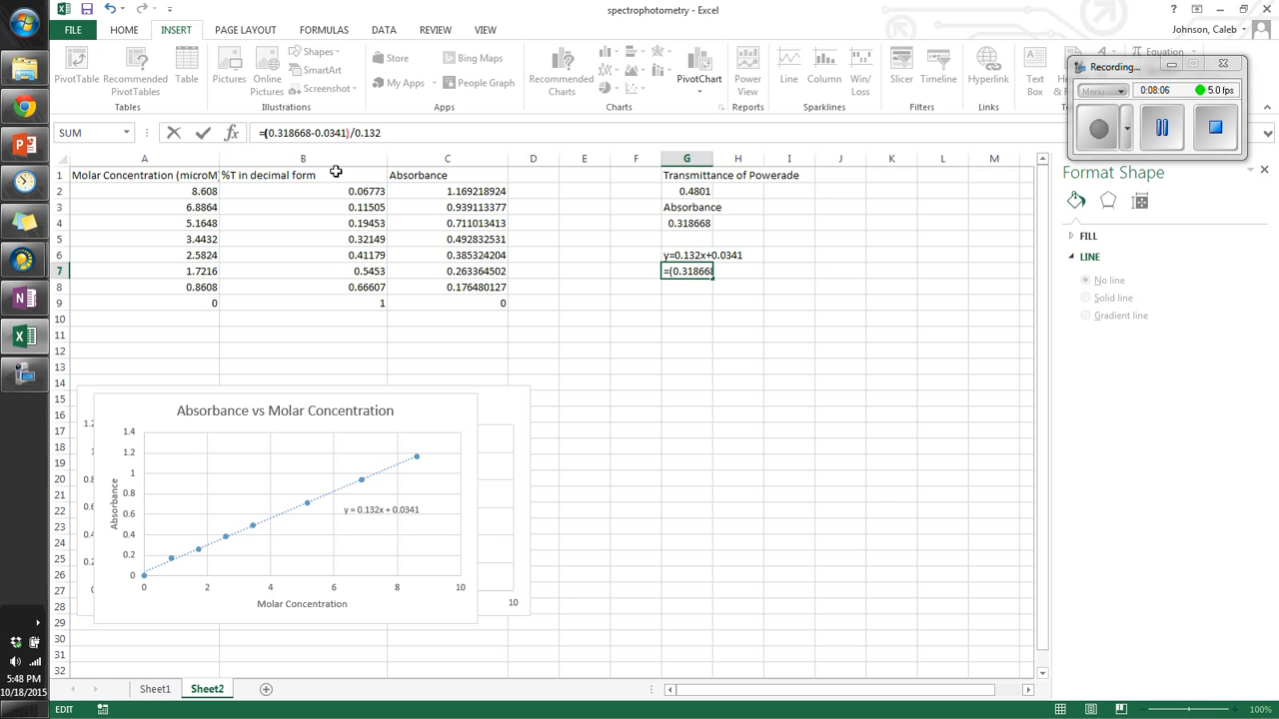
key(Return)
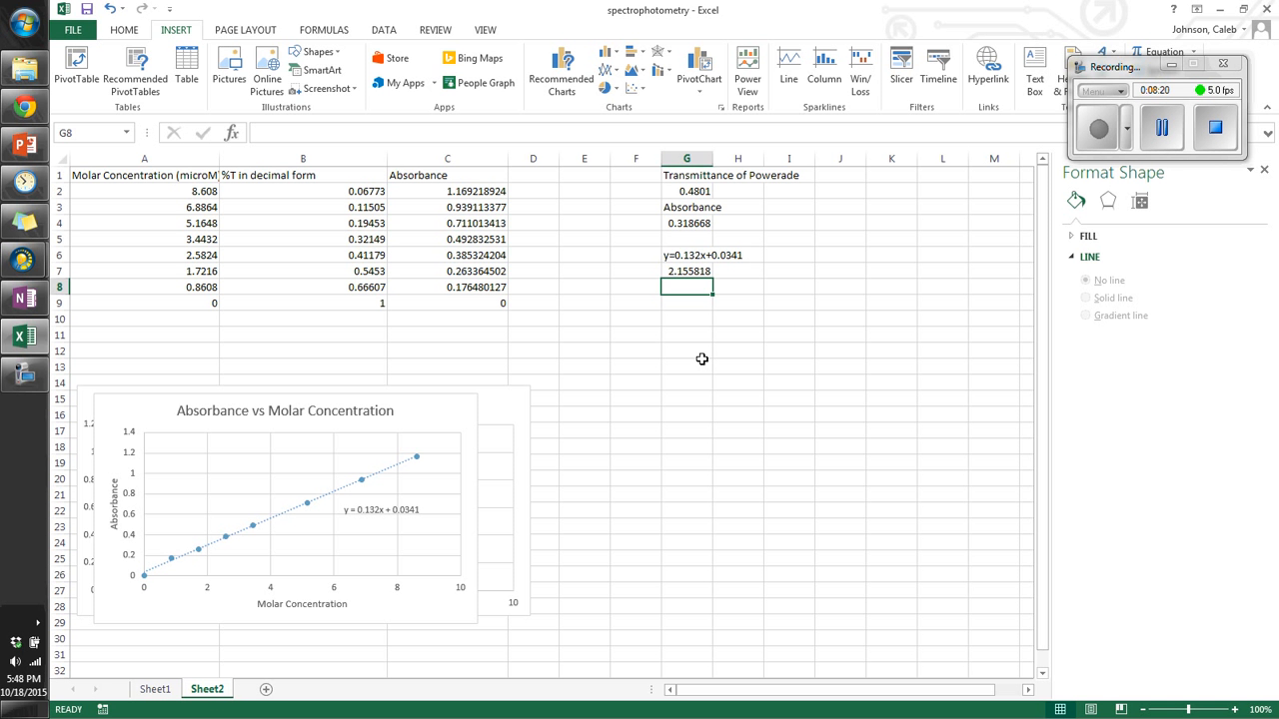
Step: Label the concentration unit as uM in H7, next to the calculated result
key(Up)
key(Right)
text(uM)
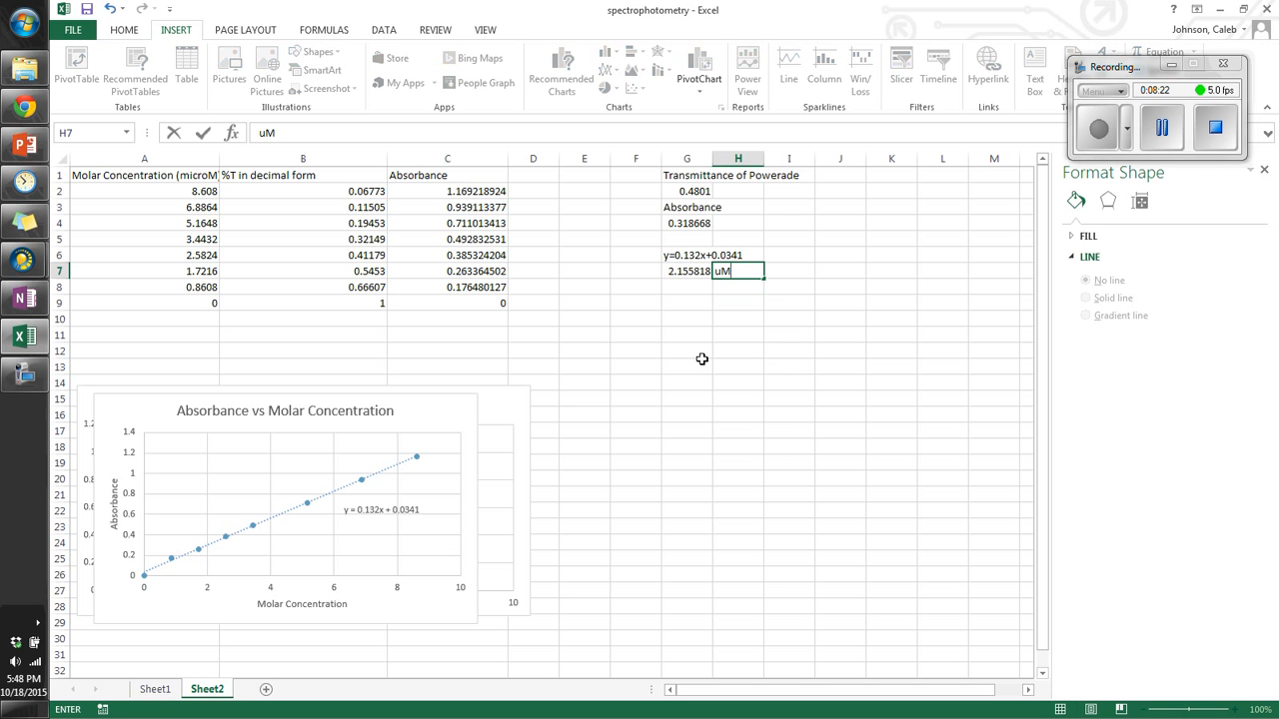
click(703, 363)
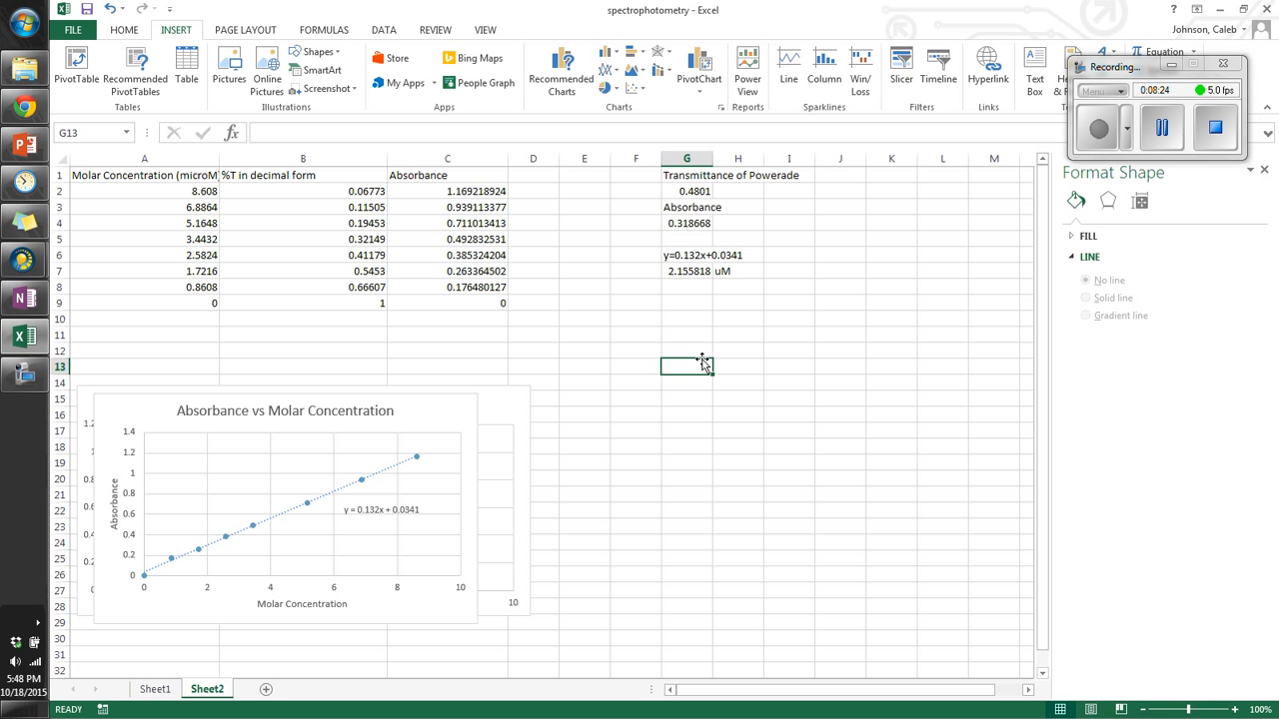